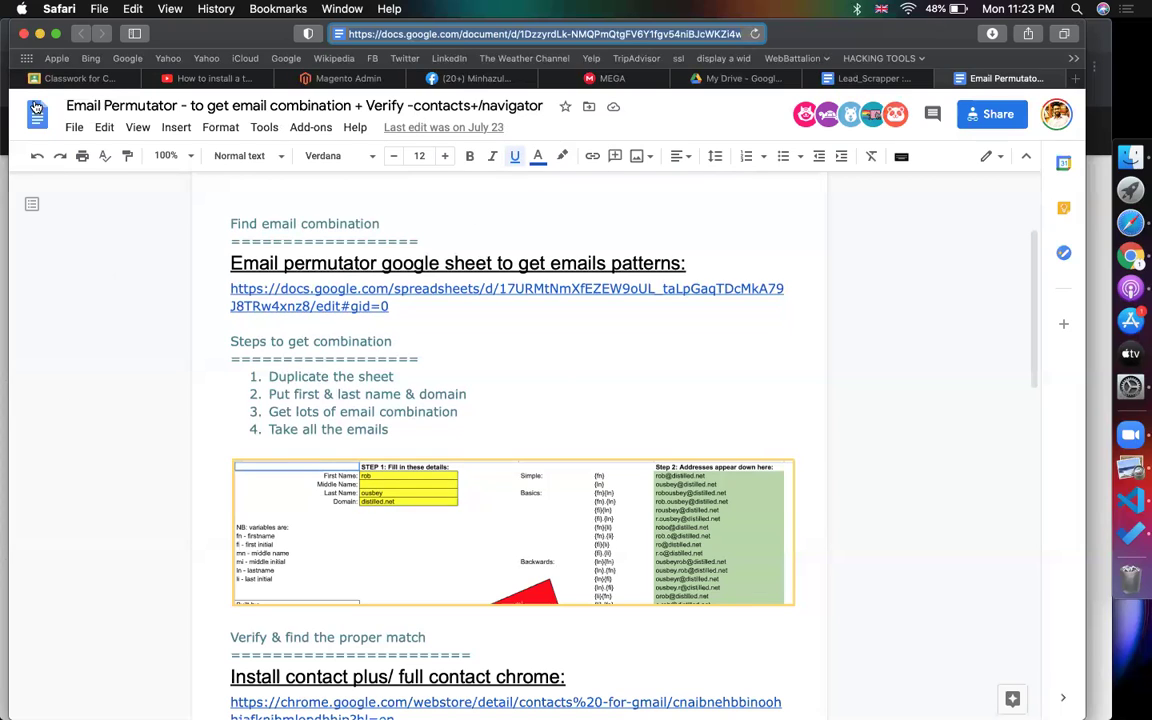
- Go back from the Email Permutator notes to the class's Classwork page in Classroom
left_click(58, 80)
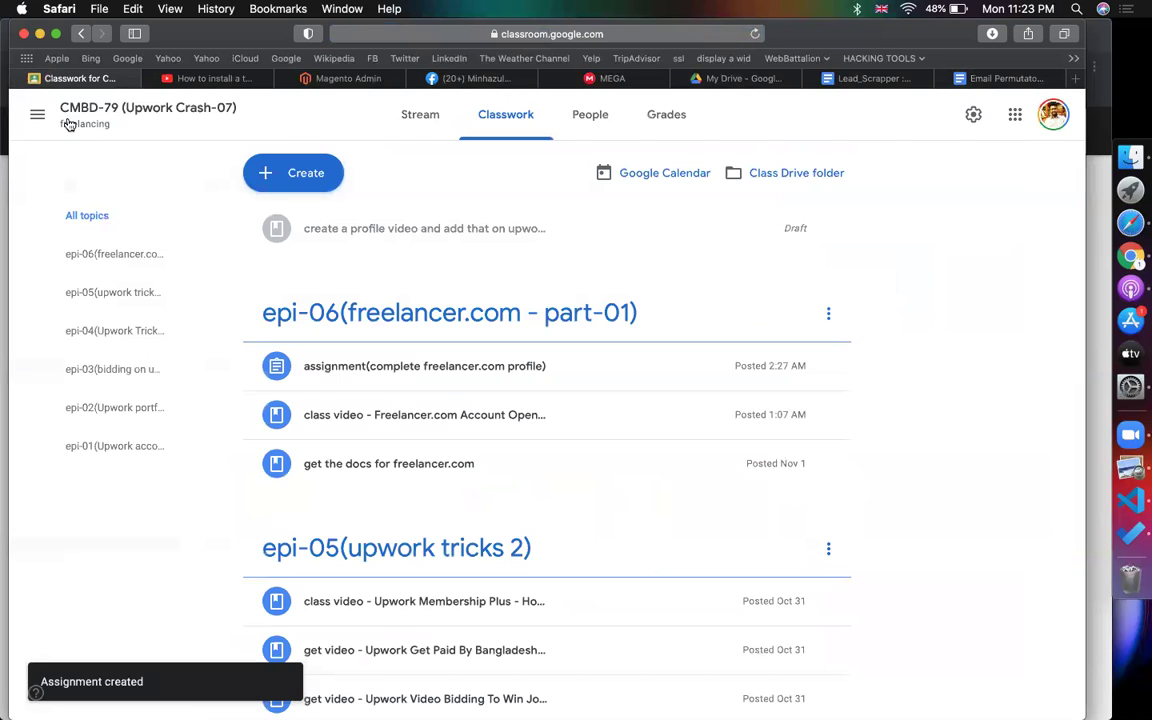
- Open the CMBD-73 class's Classwork page from the class list
left_click(36, 111)
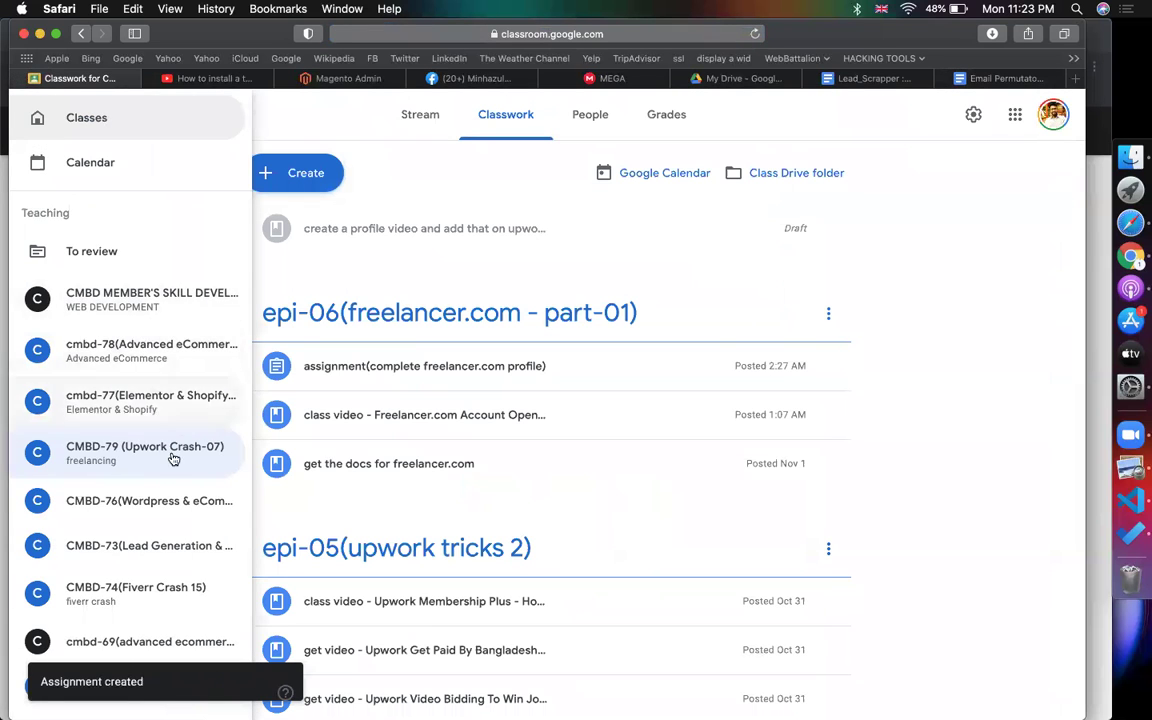
scroll(170, 458, "down", 5)
left_click(143, 317)
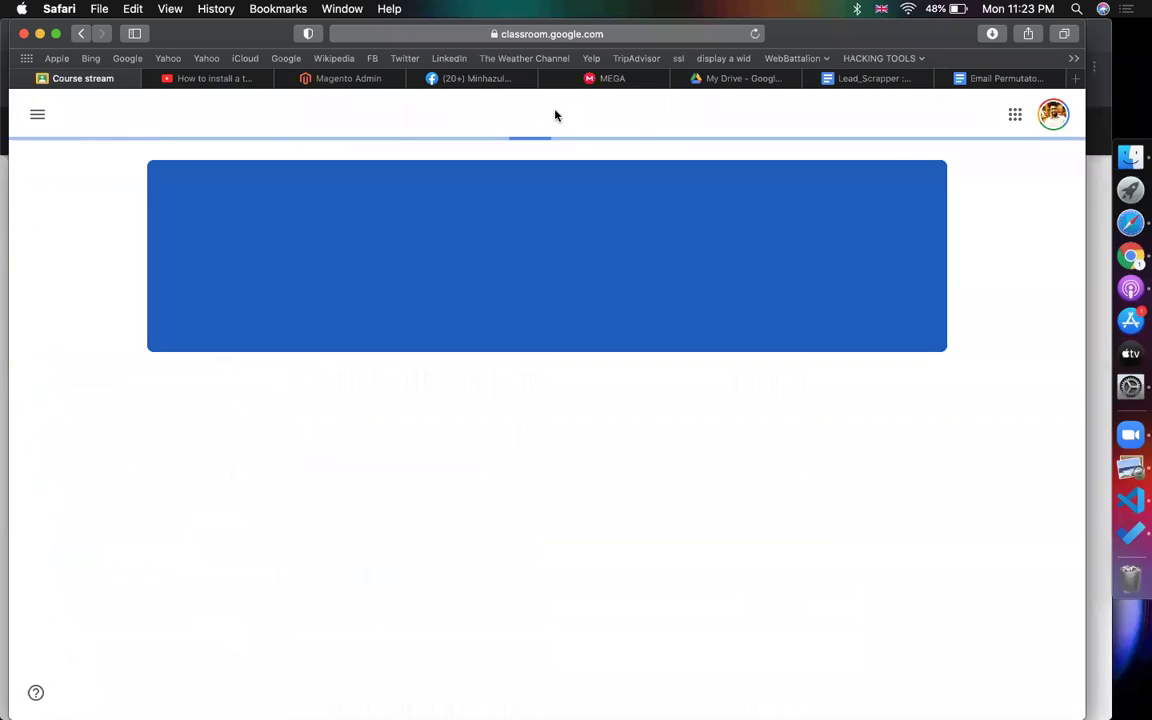
left_click(477, 122)
- Create the topic 'epi-11(email permutator & contact + tools)'
left_click(332, 176)
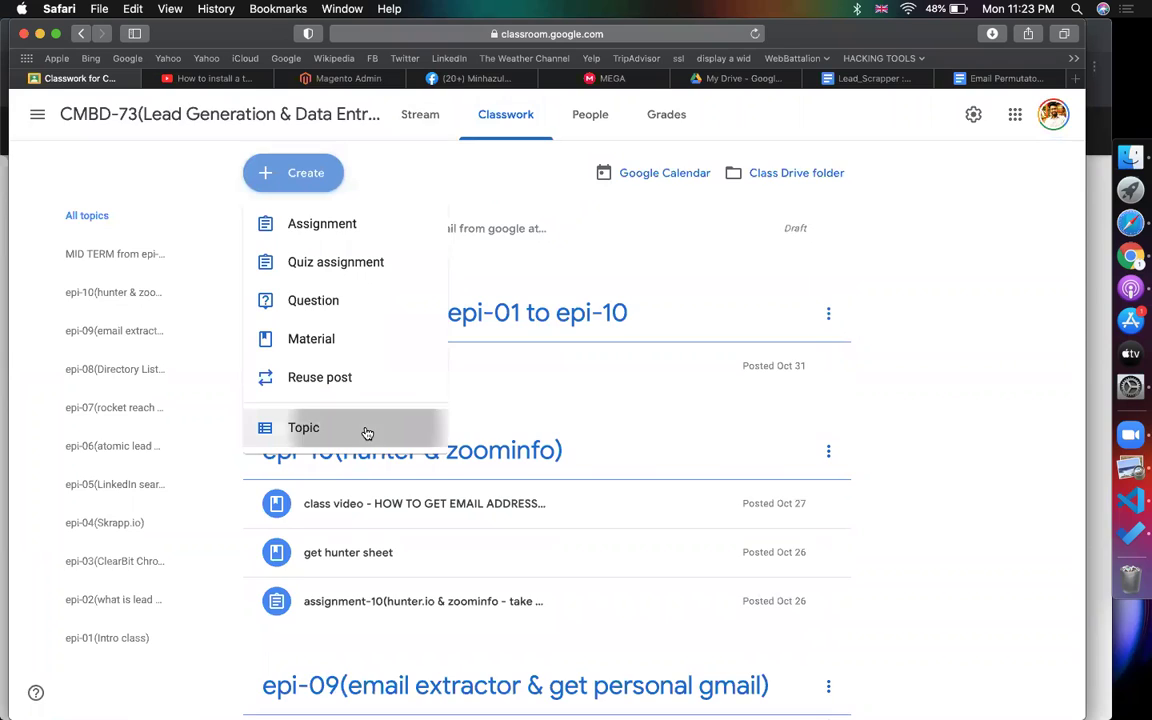
left_click(370, 433)
type("epi-11(email permutator")
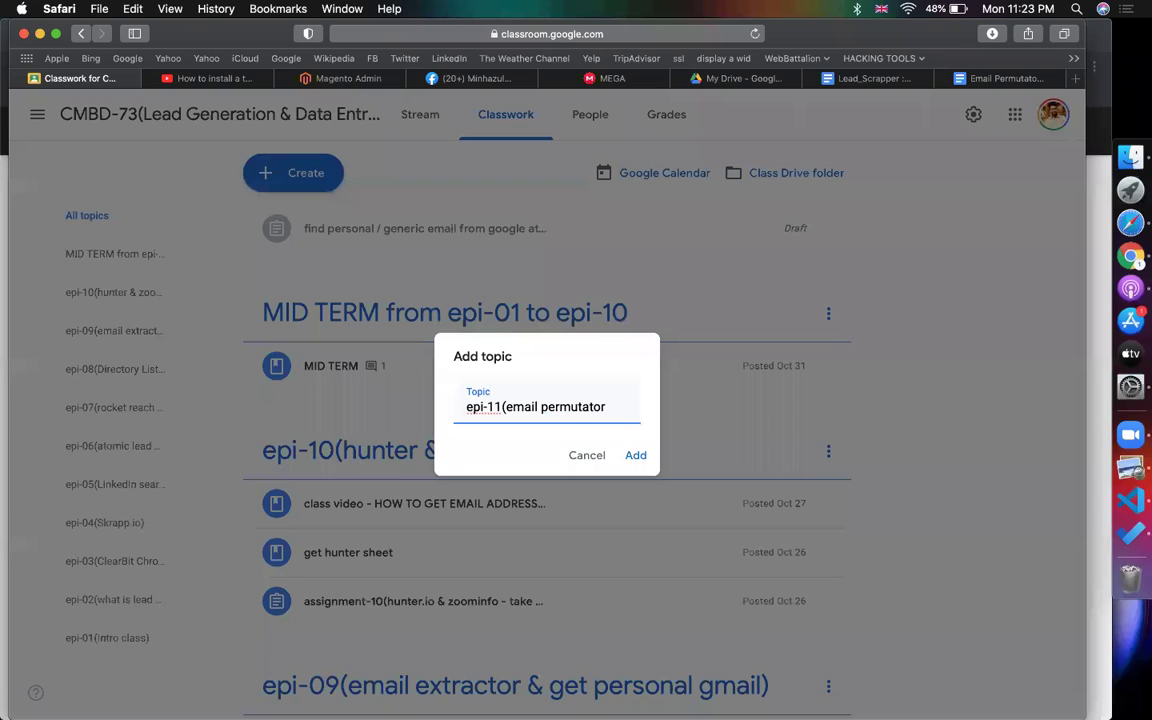
type("& con")
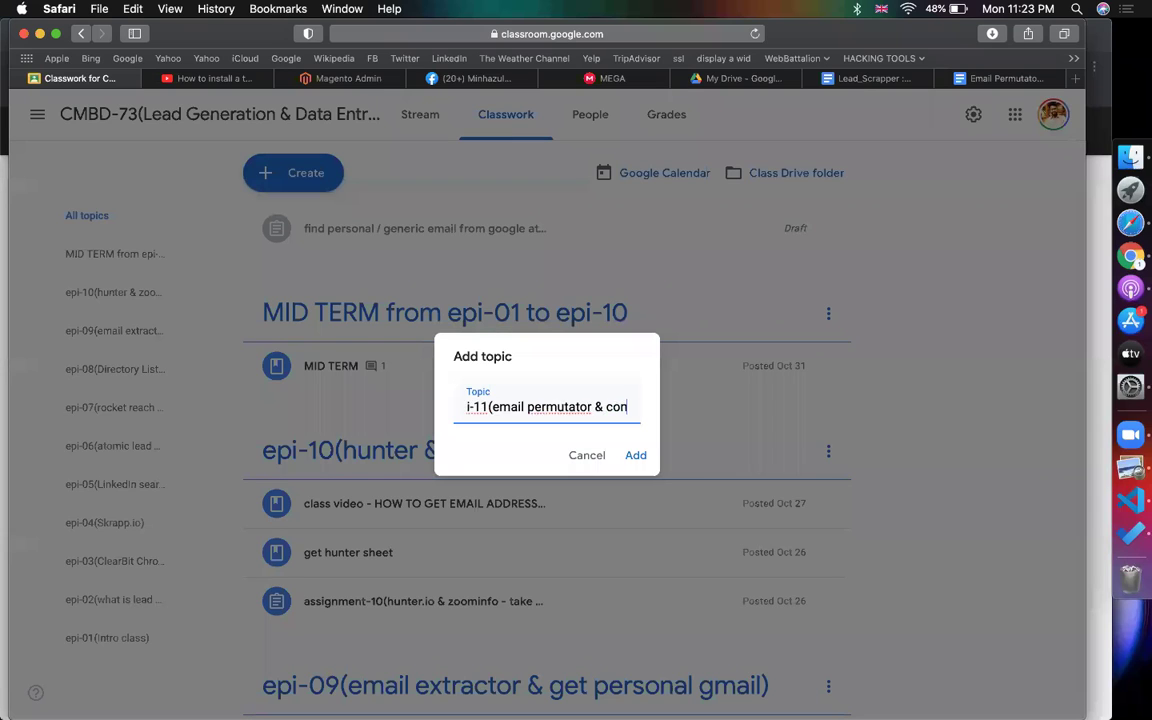
type("tact + t")
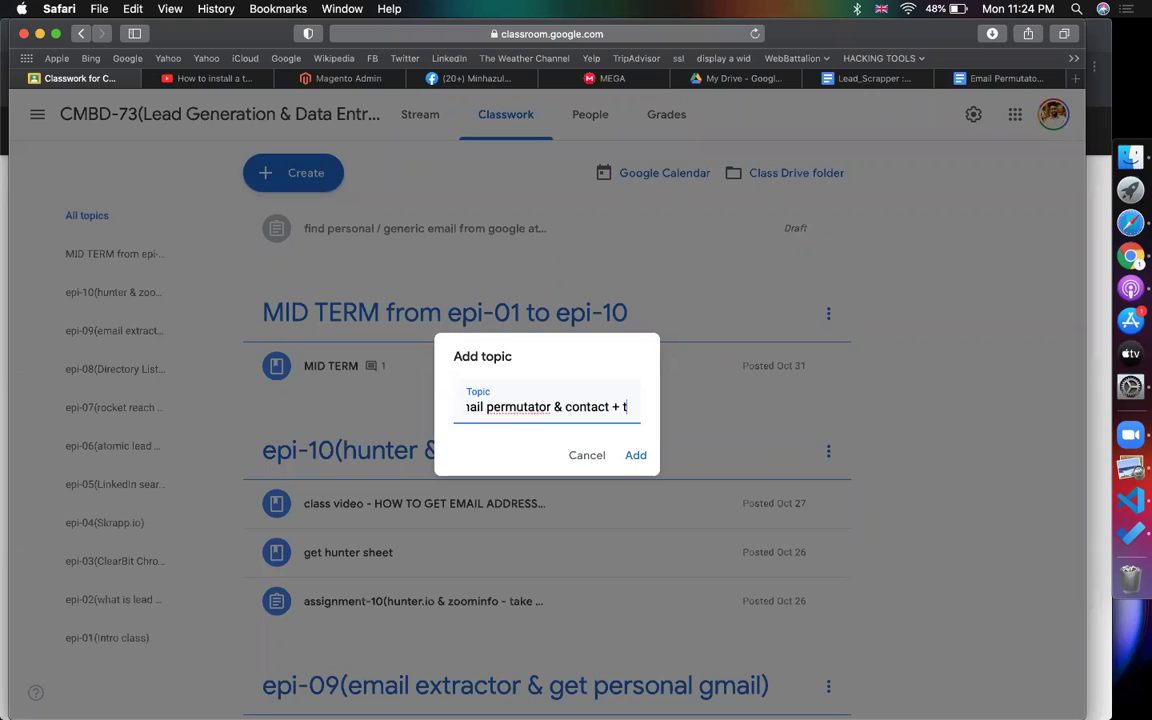
type("ools)")
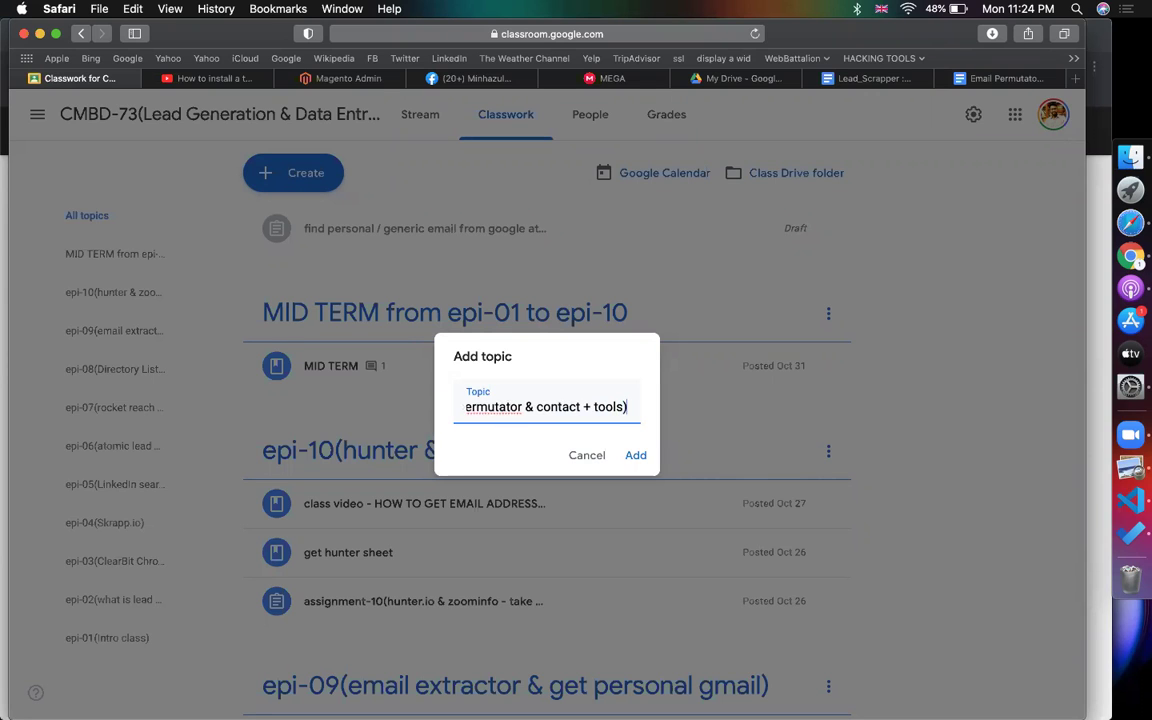
key("Return")
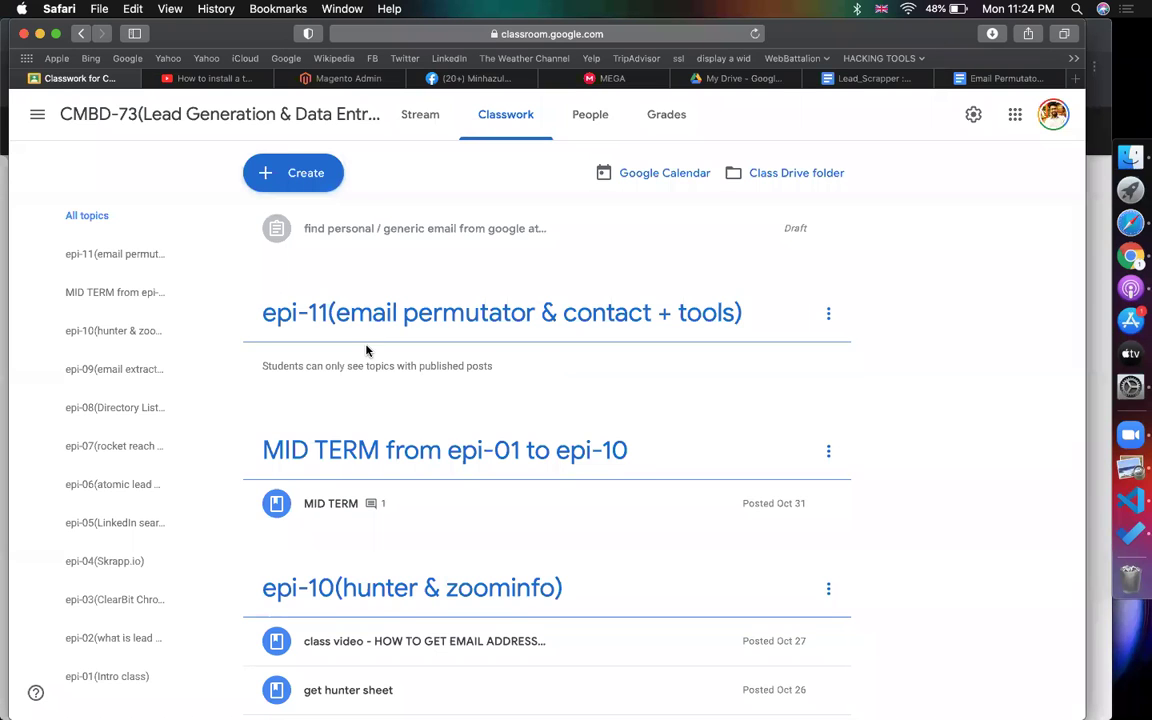
- Post a 'get docs' material linking the Email Permutator notes document under epi-11
left_click(322, 174)
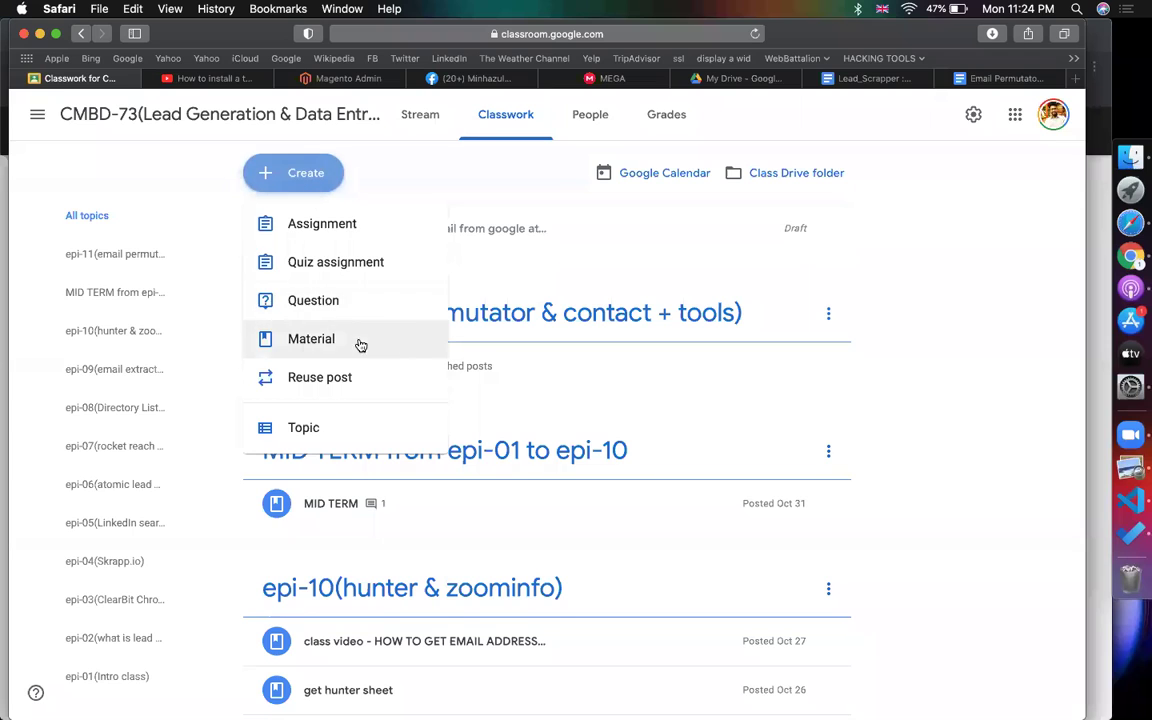
left_click(360, 343)
type("get docs")
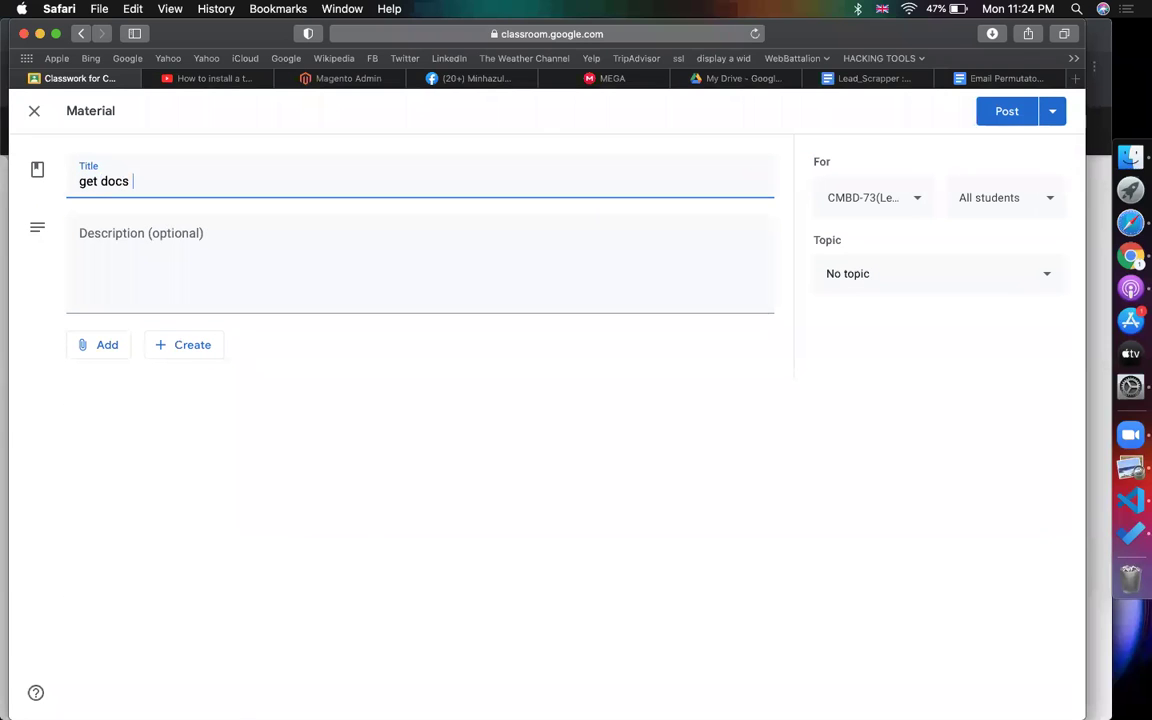
left_click(103, 350)
left_click(121, 403)
key("Return")
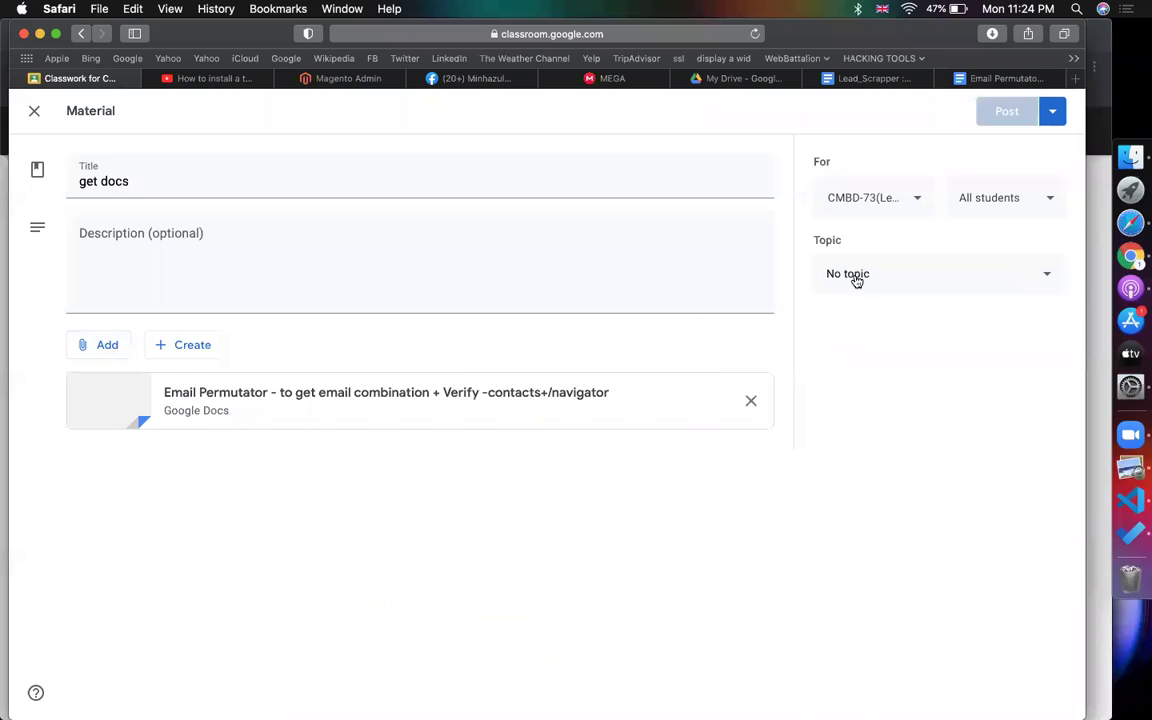
left_click(856, 277)
left_click(879, 636)
left_click(1005, 113)
- Copy the spreadsheet link from the notes and open the Email Permutator spreadsheet in a new tab
left_click(1003, 78)
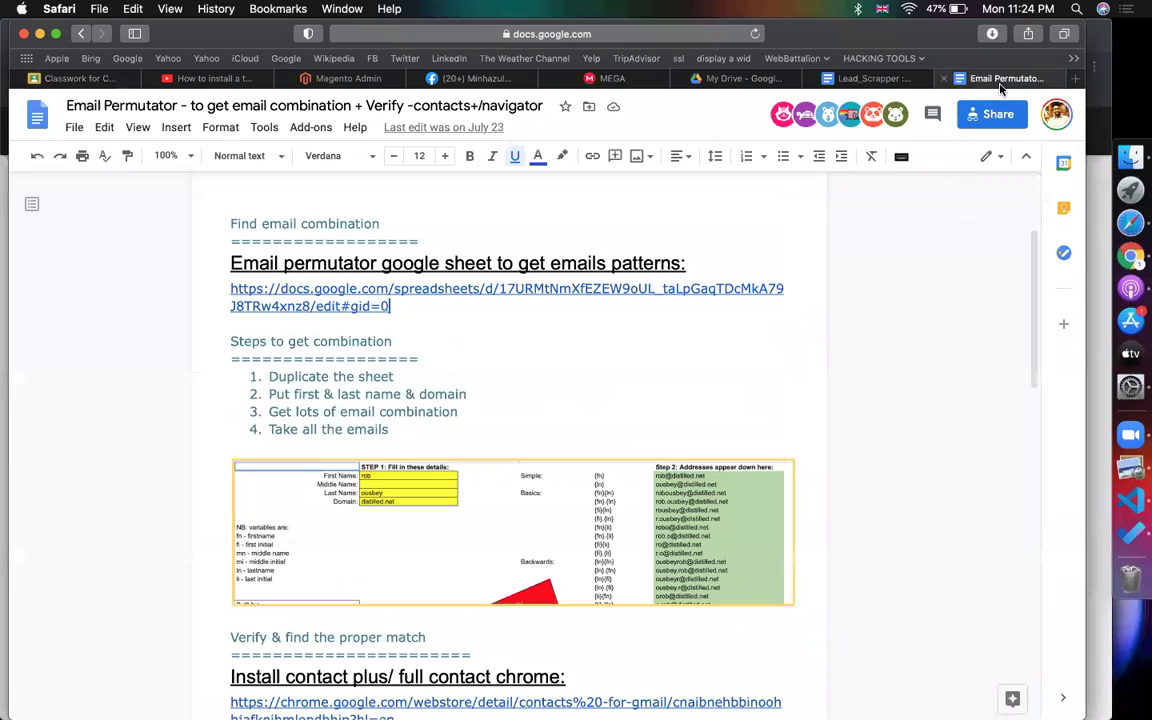
left_click(225, 287)
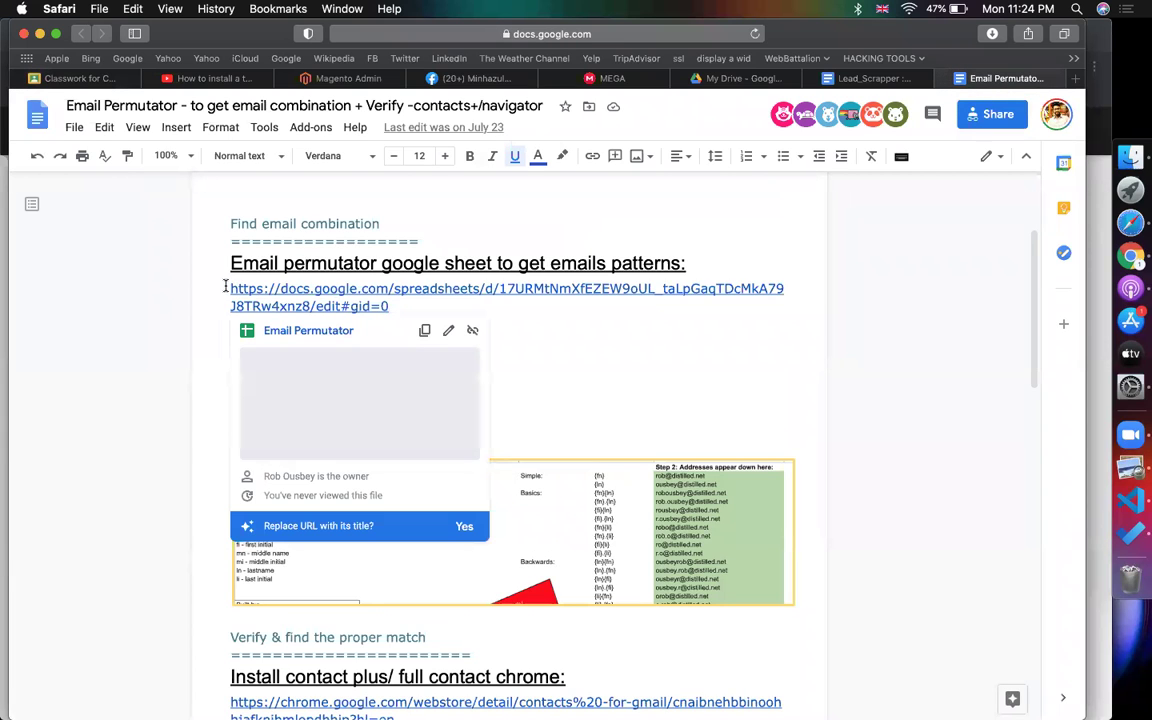
left_click_drag(225, 287, 389, 306)
key("super+c")
key("super+t")
key("super+v")
key("Return")
- Post a 'get email permutator' material linking the spreadsheet under epi-11
left_click(72, 78)
left_click(296, 181)
left_click(295, 340)
type("get email permutator")
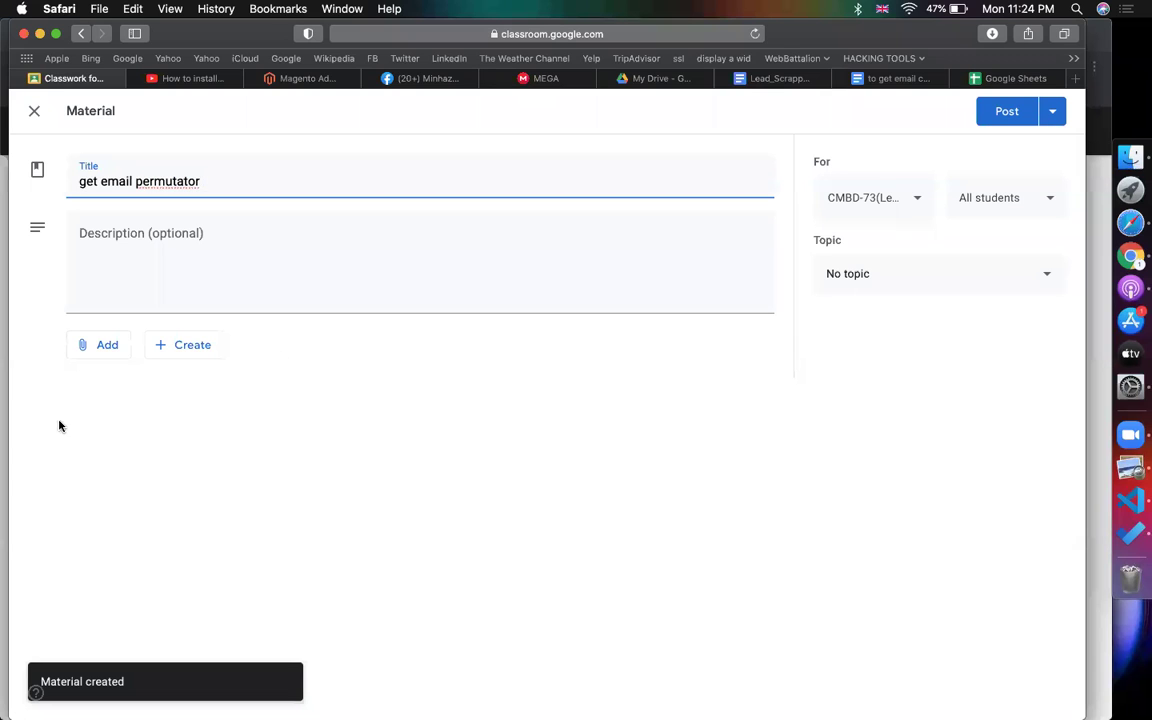
left_click(98, 345)
left_click(120, 404)
key("super+v")
key("Return")
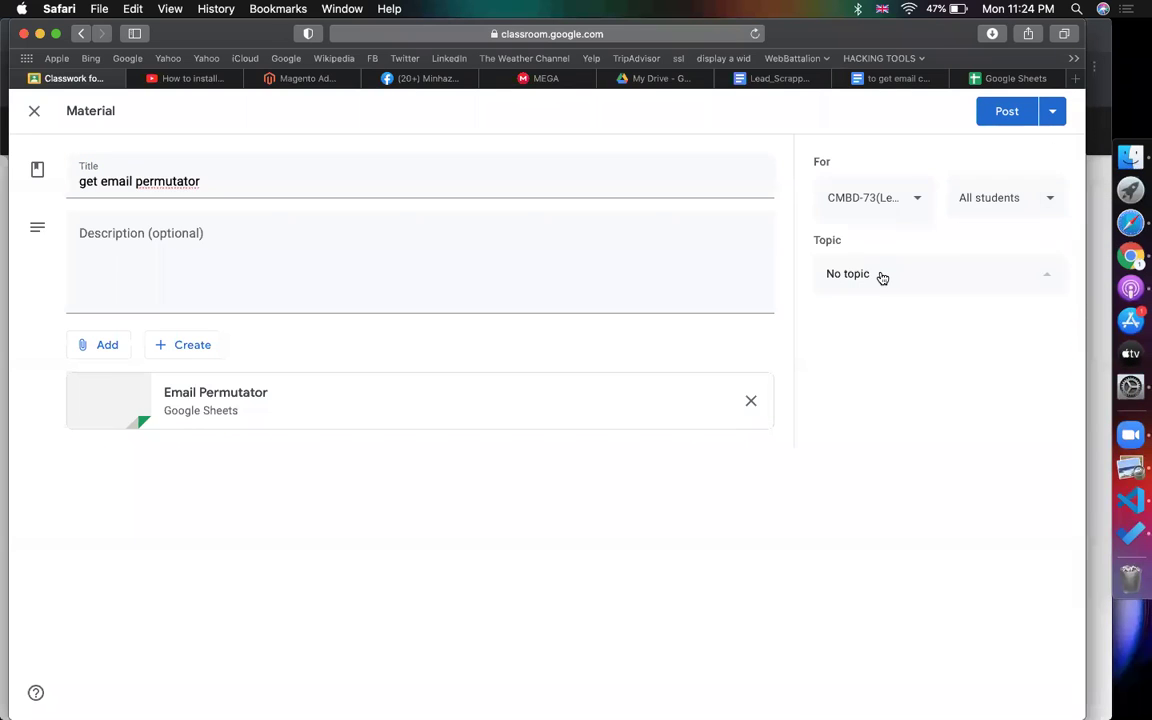
left_click(905, 641)
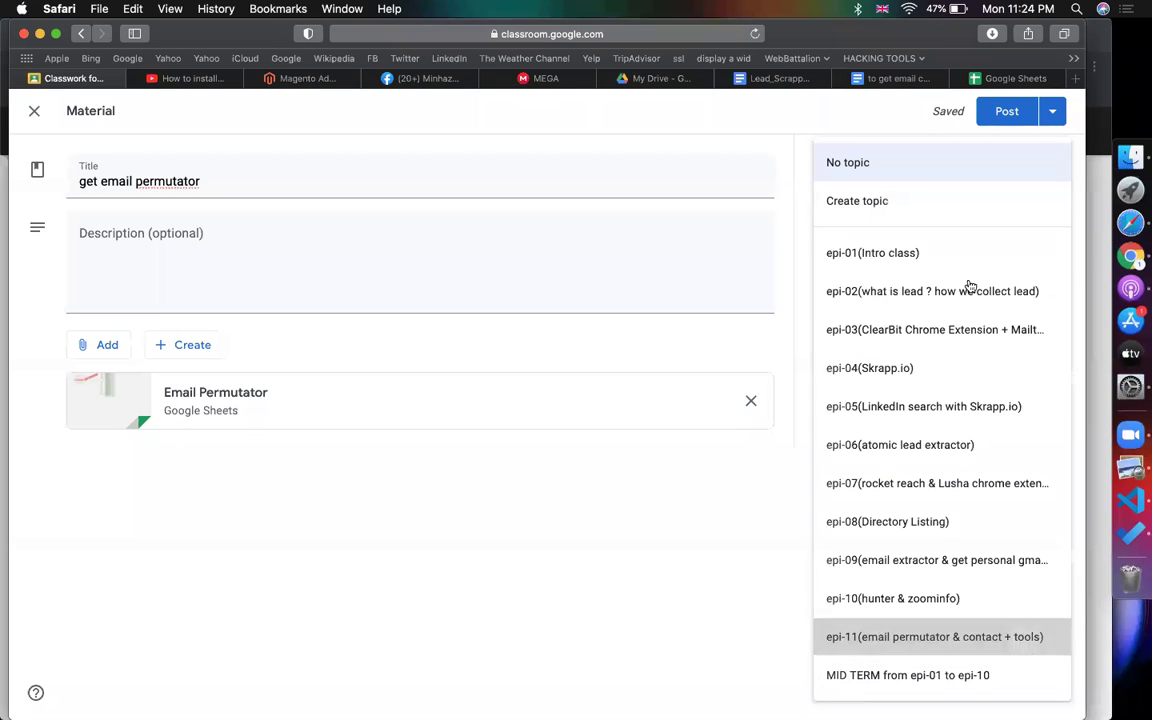
left_click(1007, 118)
left_click(1003, 78)
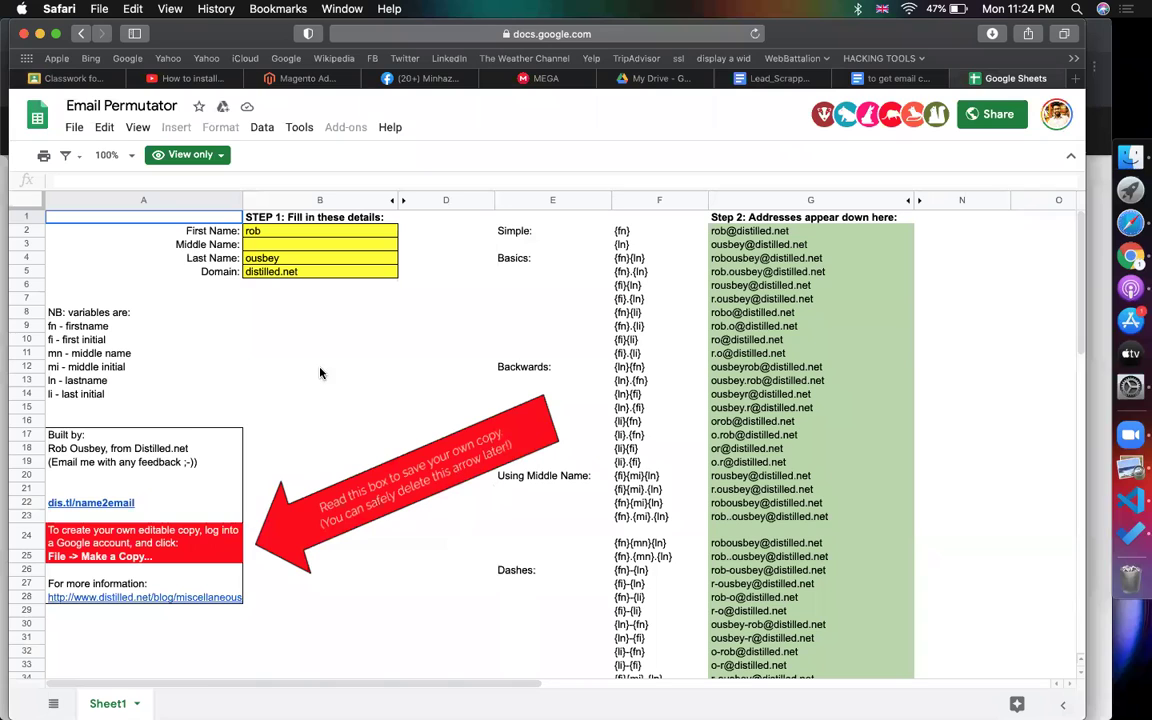
- Review the sheet's inputs, then make a copy named 'Copy of Email Permutator'
left_click(530, 367)
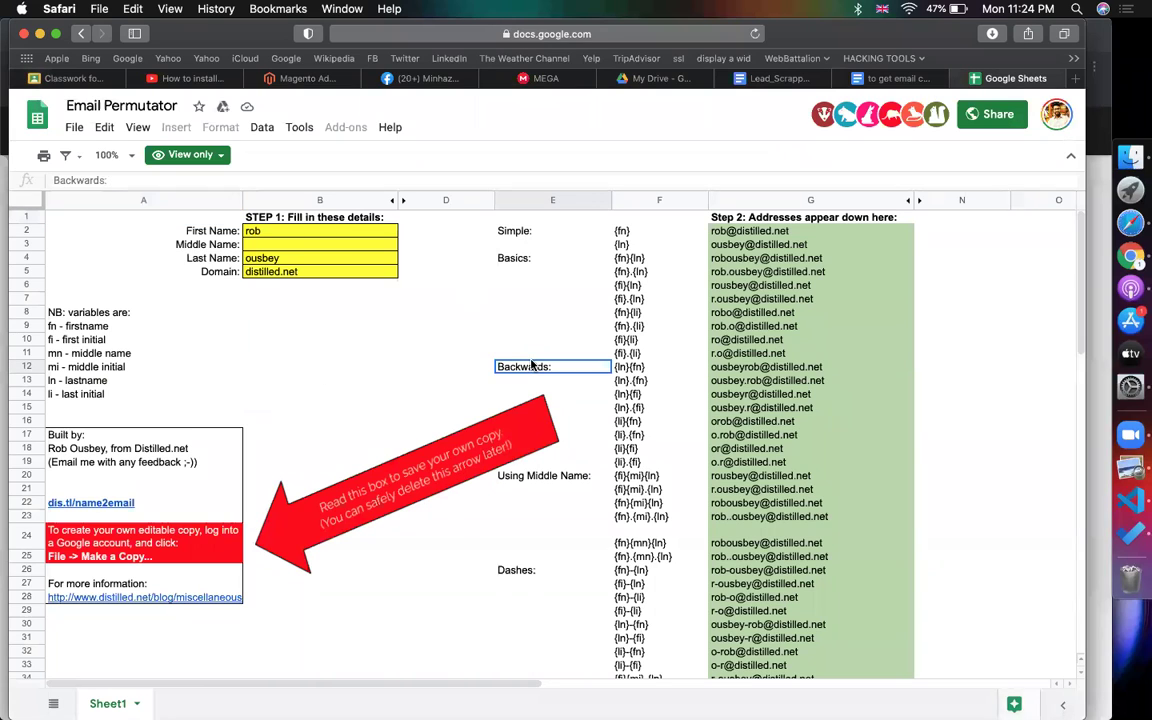
left_click(280, 218)
left_click(266, 232)
left_click(76, 127)
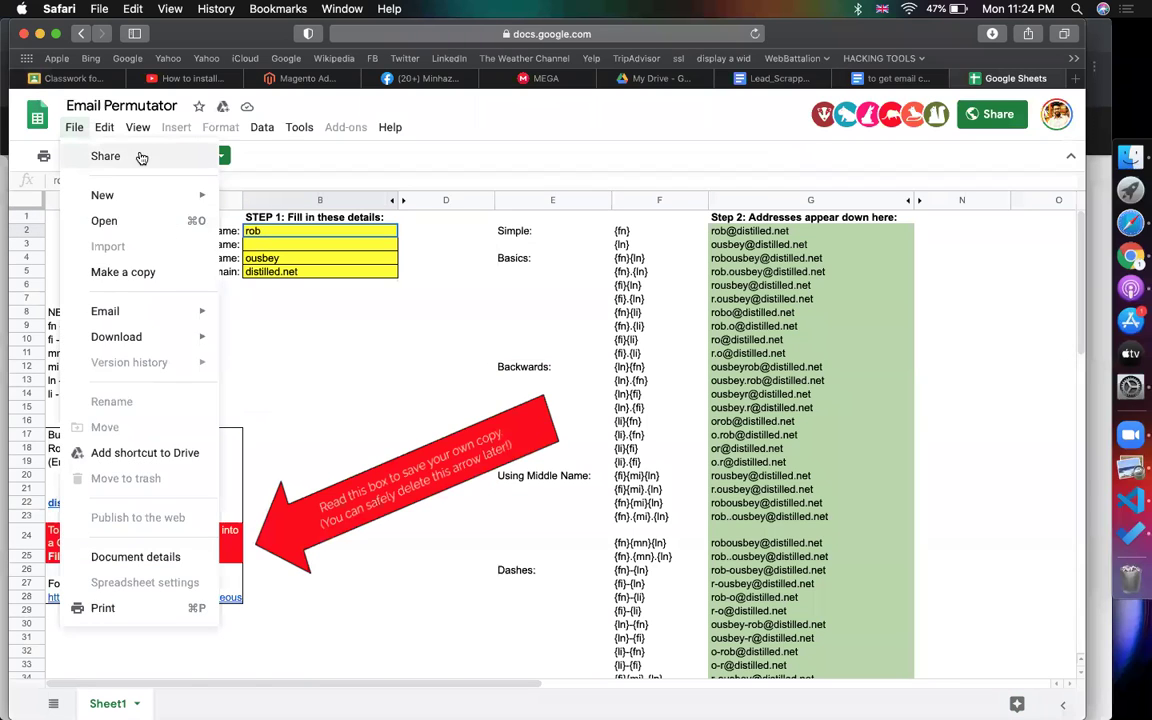
left_click(134, 272)
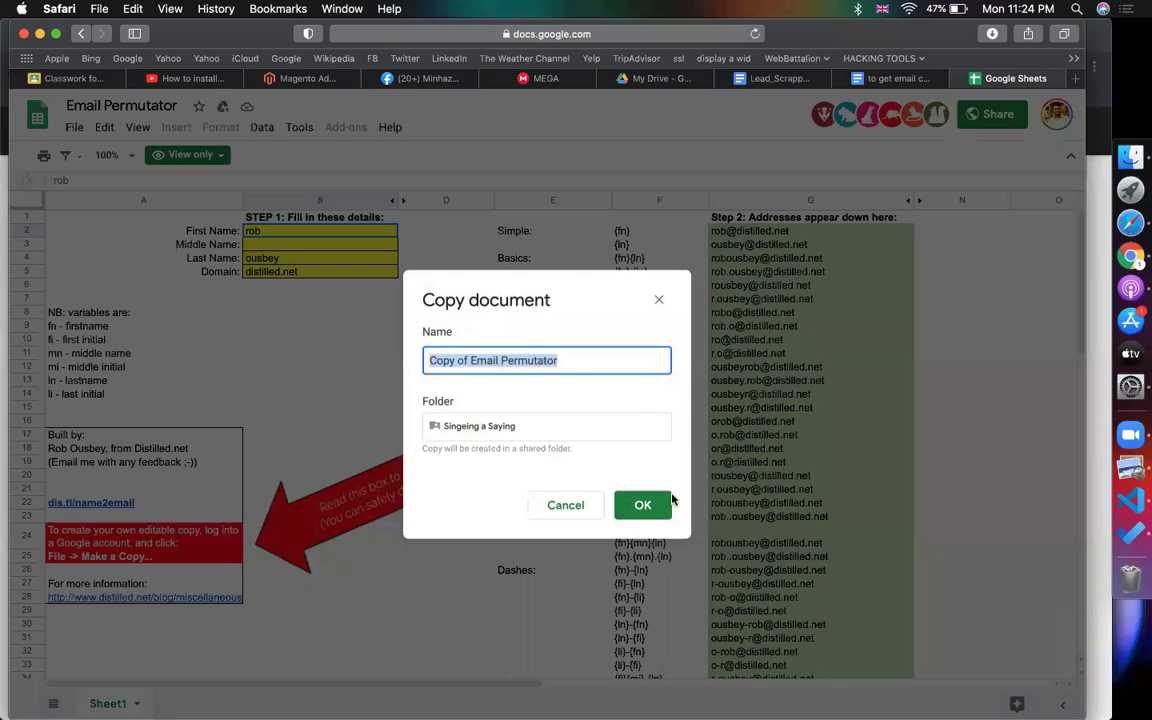
left_click(658, 504)
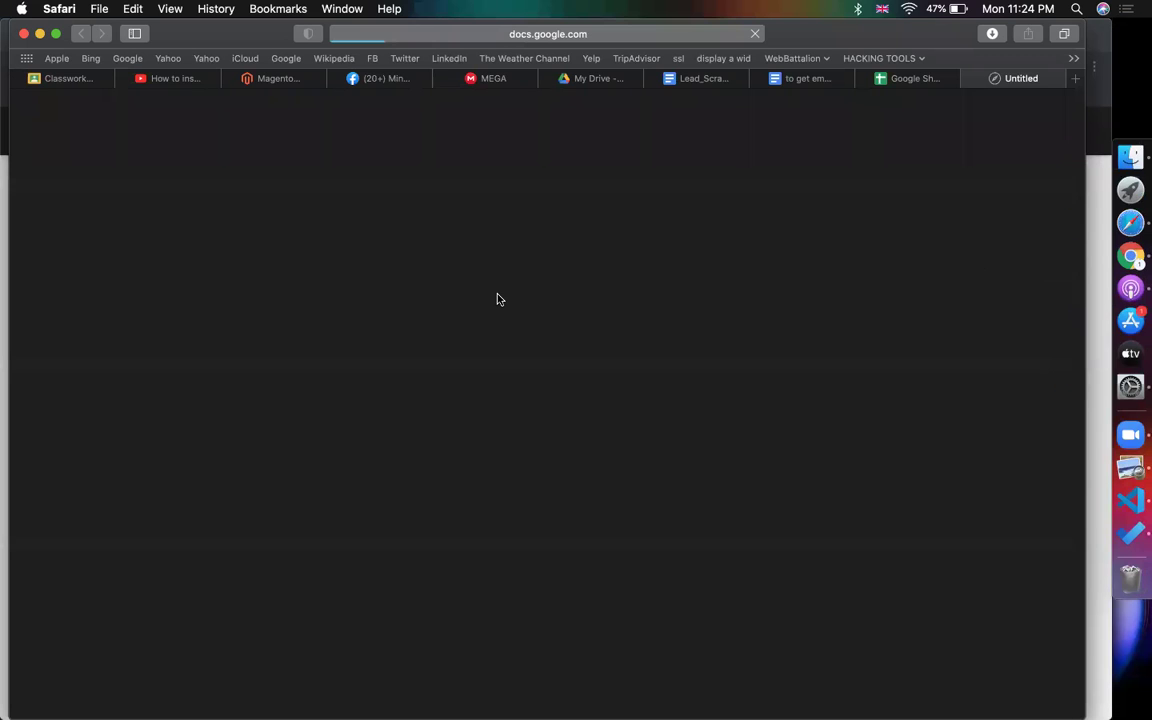
- Compare with the original, then check the copy's domain distilled.net in B5
left_click(898, 80)
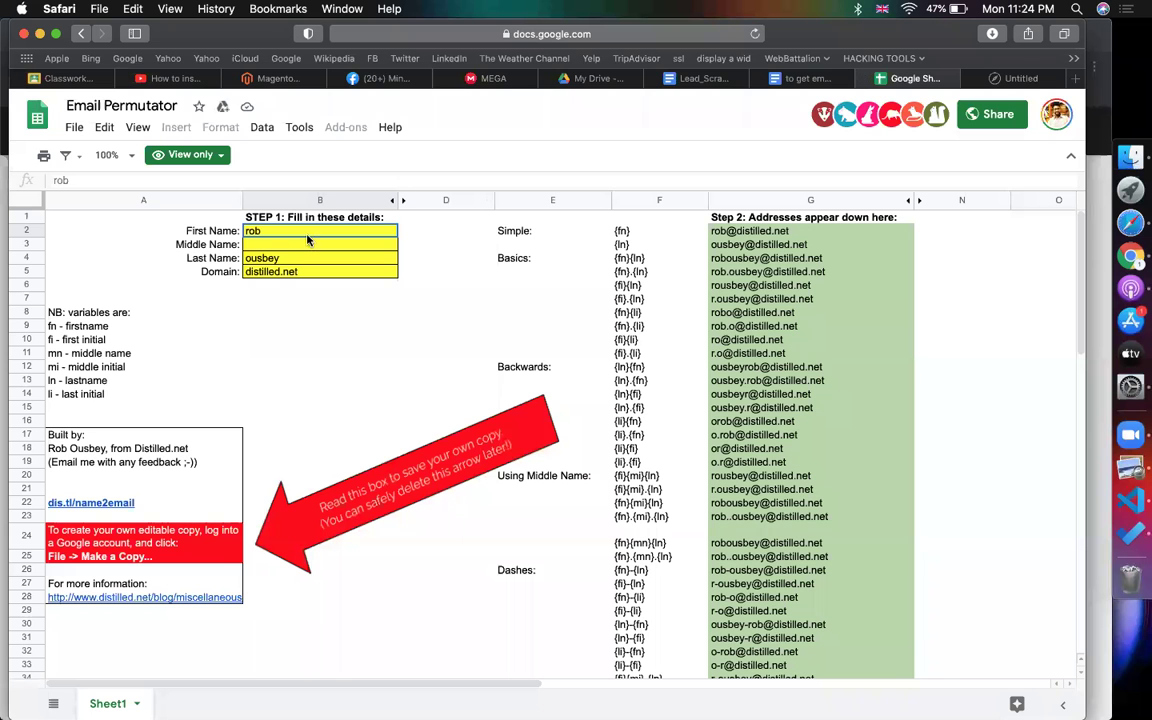
left_click(992, 80)
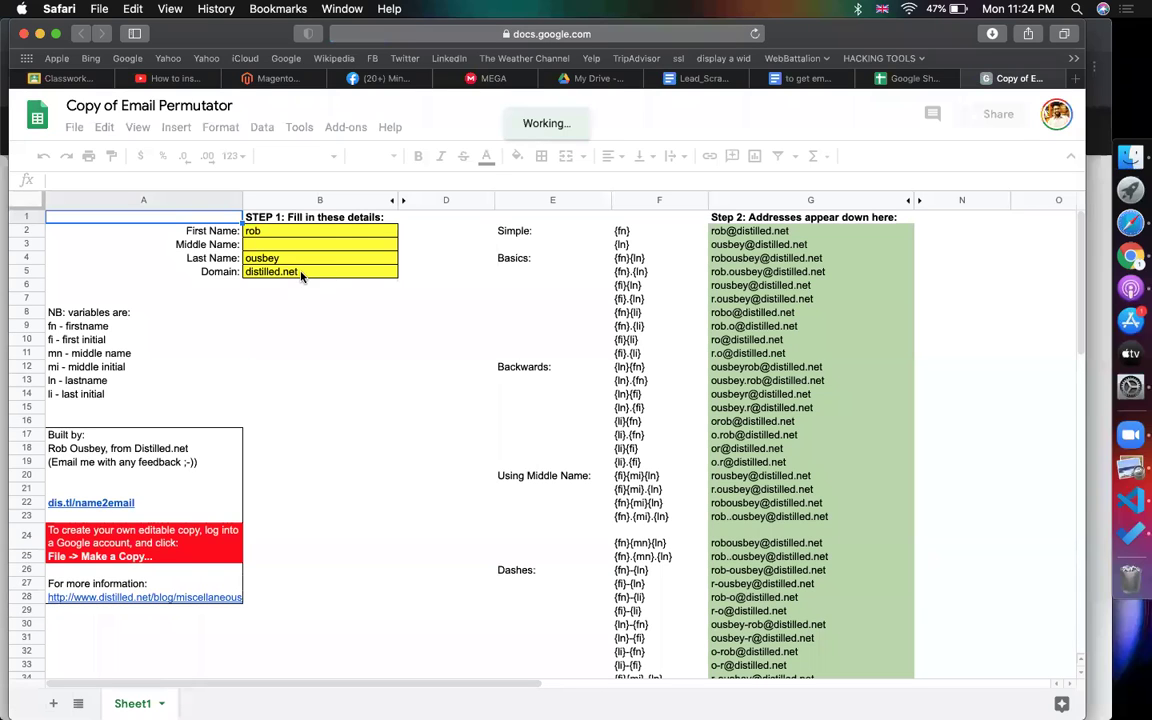
left_click(282, 273)
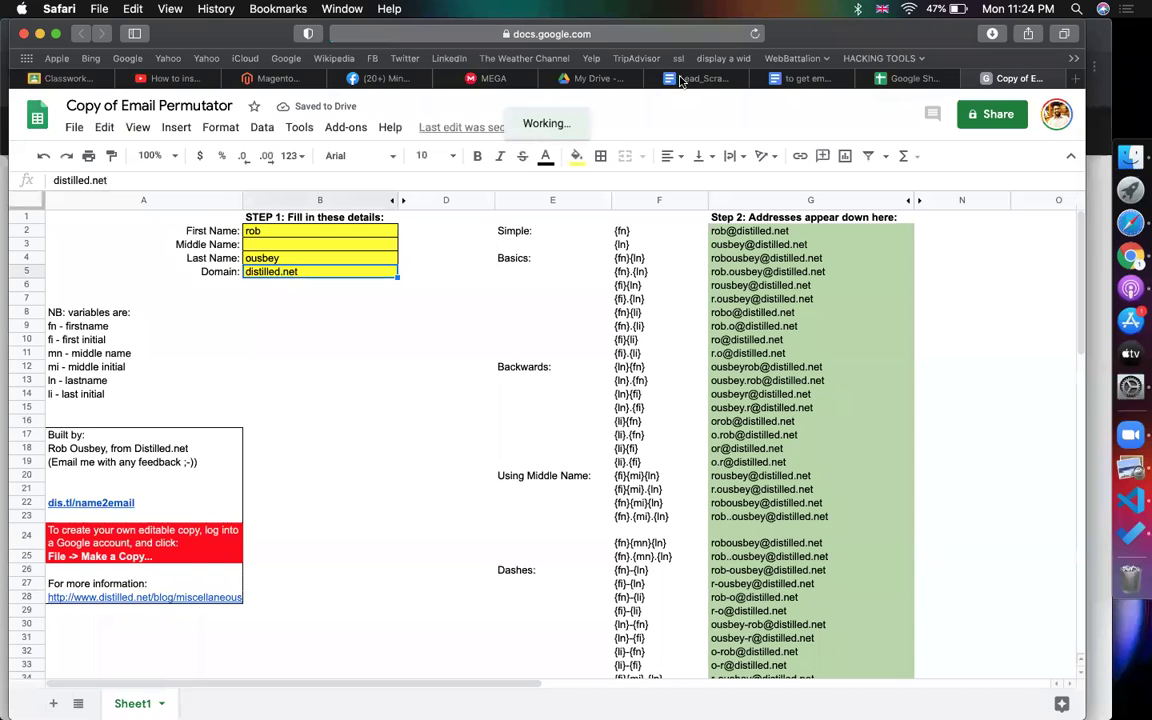
left_click(488, 80)
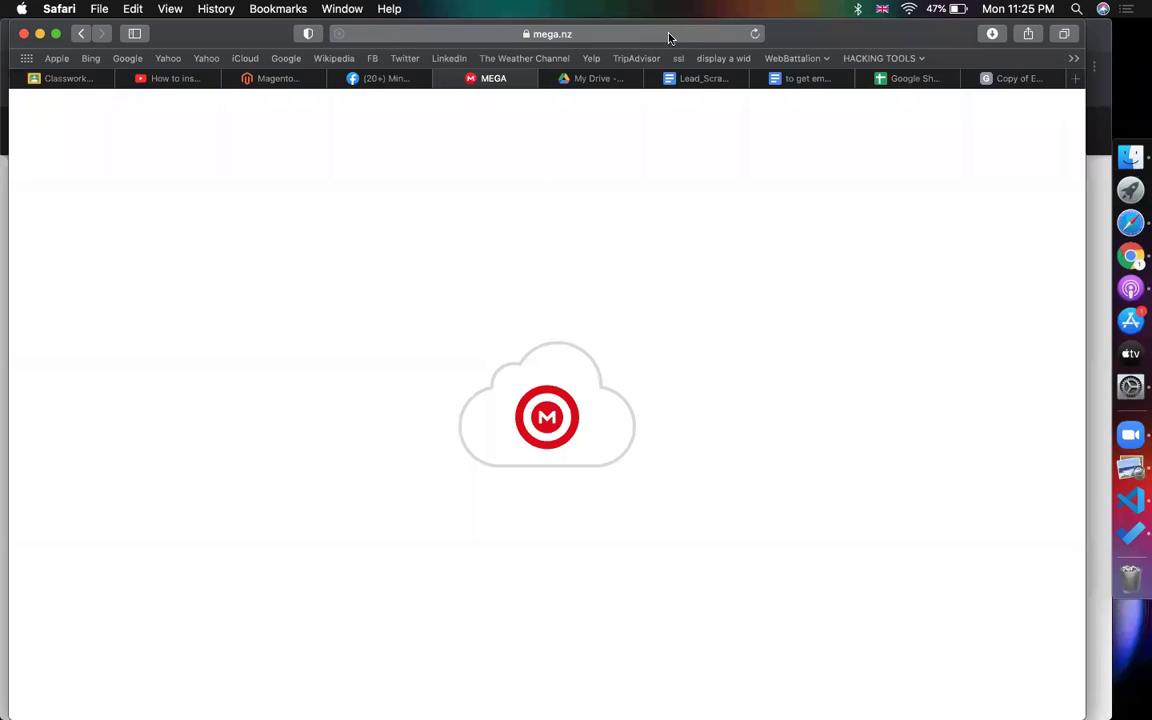
- Search Google for 'mark fb'
left_click(674, 36)
type("mar")
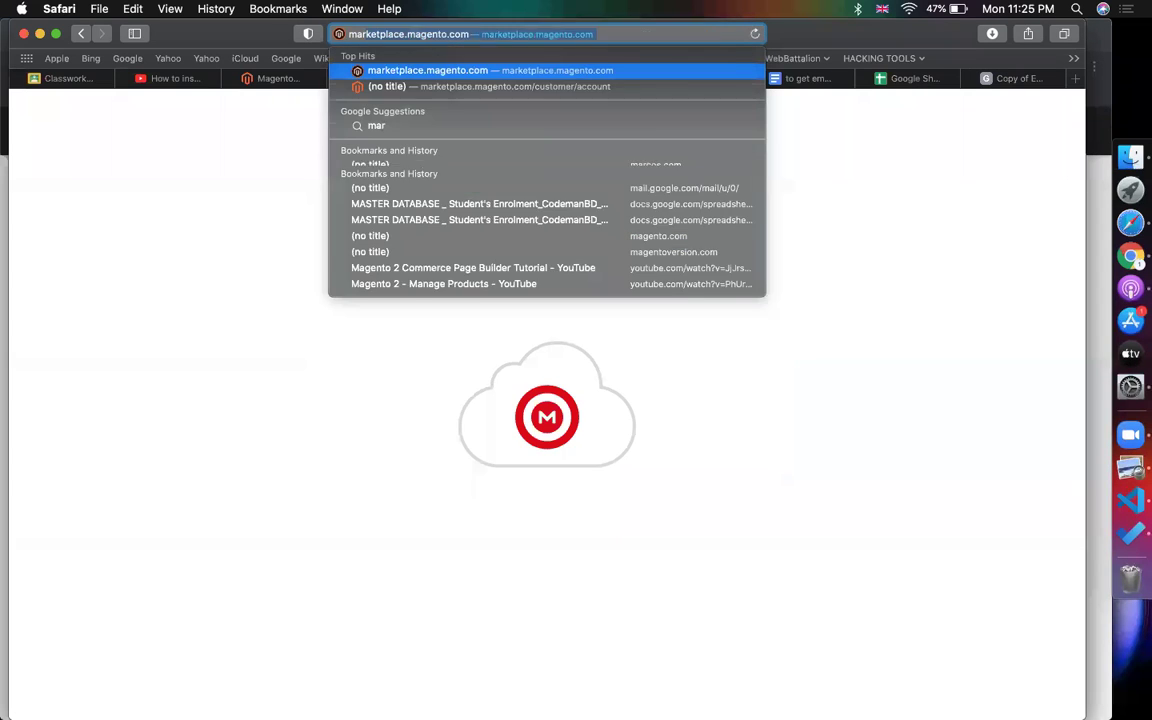
type("k fb")
key("Return")
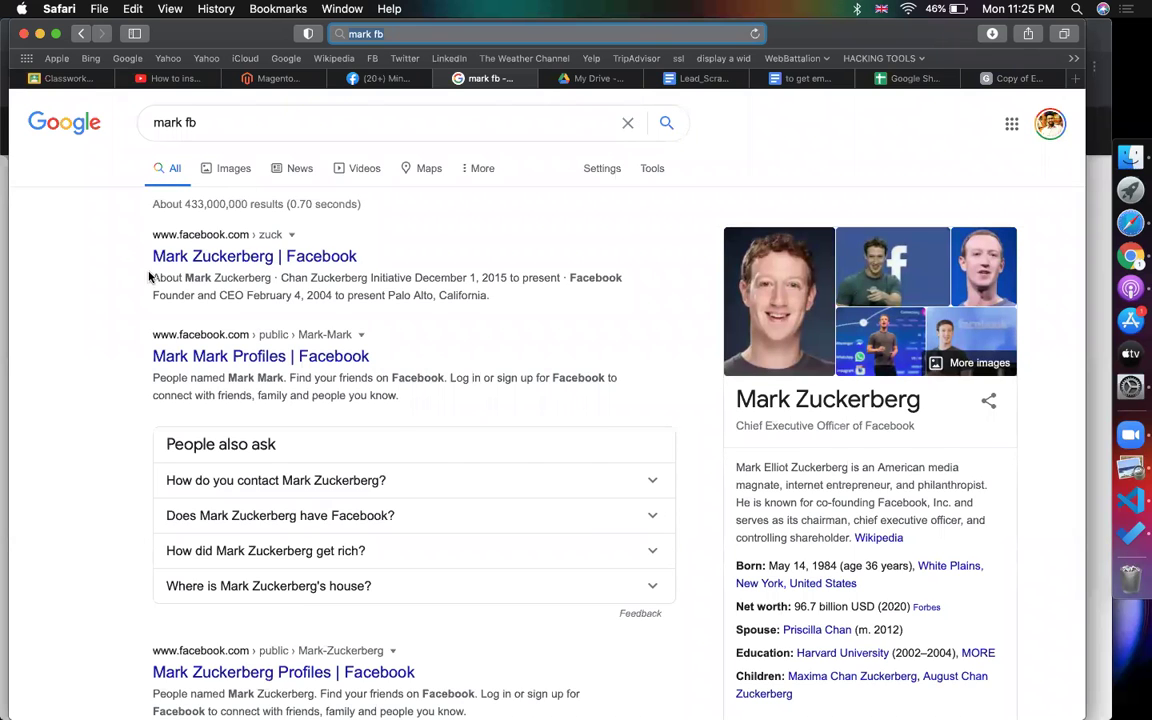
- Copy the founder's full name from the knowledge panel and return to the spreadsheet copy
left_click_drag(149, 277, 215, 256)
left_click(464, 263)
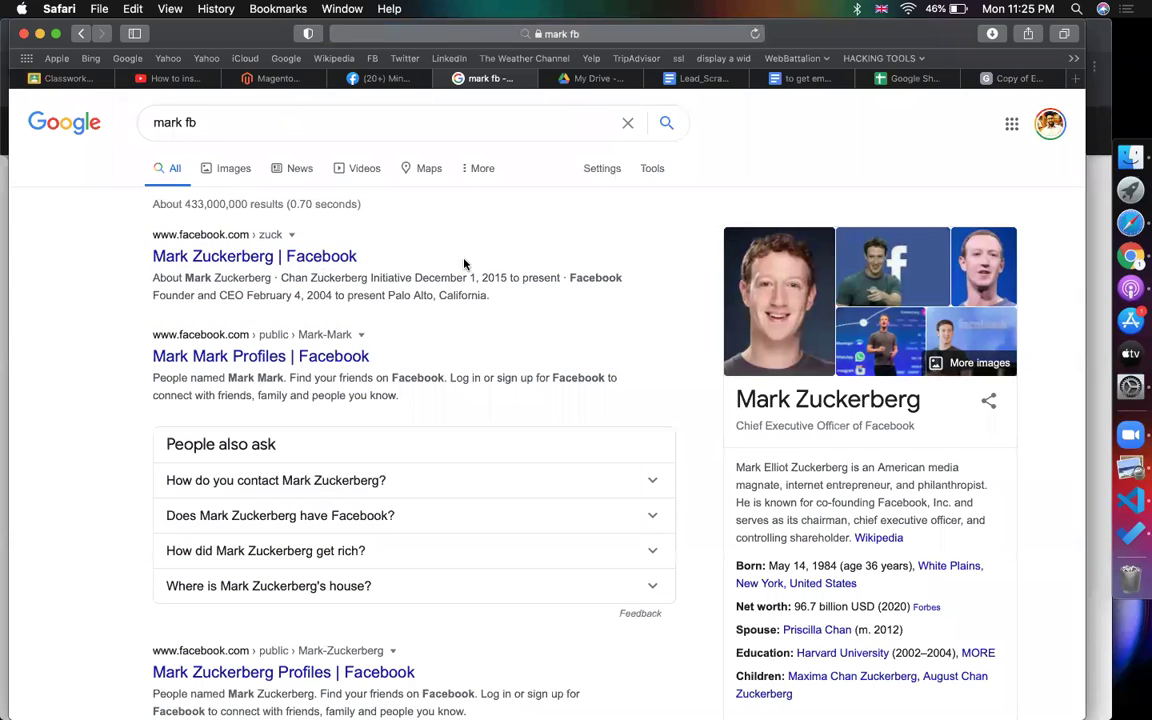
left_click_drag(367, 257, 440, 245)
left_click(880, 470)
triple_click(828, 397)
key("super+c")
left_click(1008, 82)
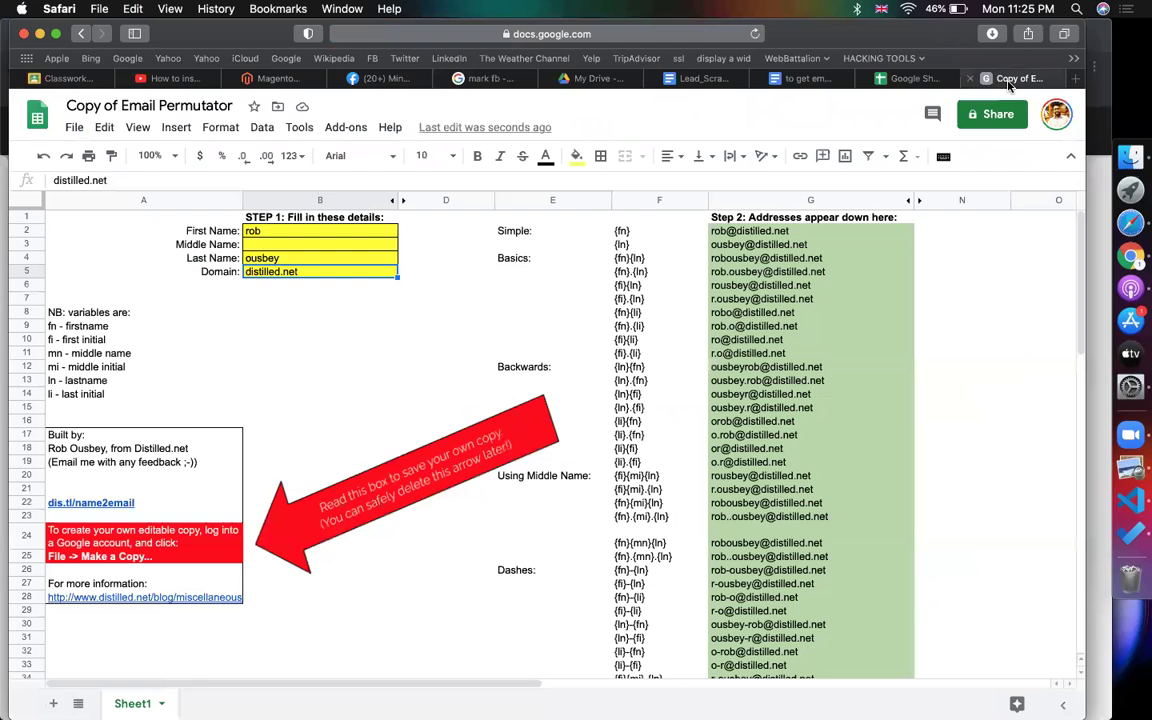
- Enter only the founder's first name into the First Name cell B2
left_click(287, 232)
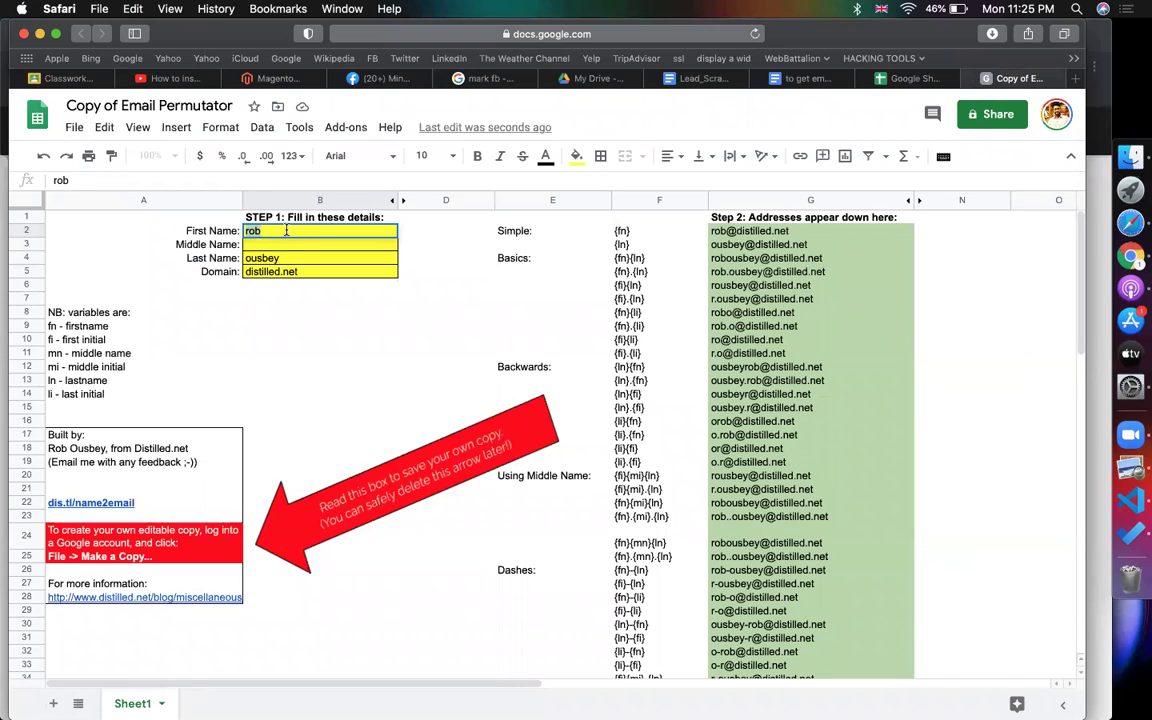
key("super+v")
key("Return")
double_click(276, 232)
key("BackSpace")
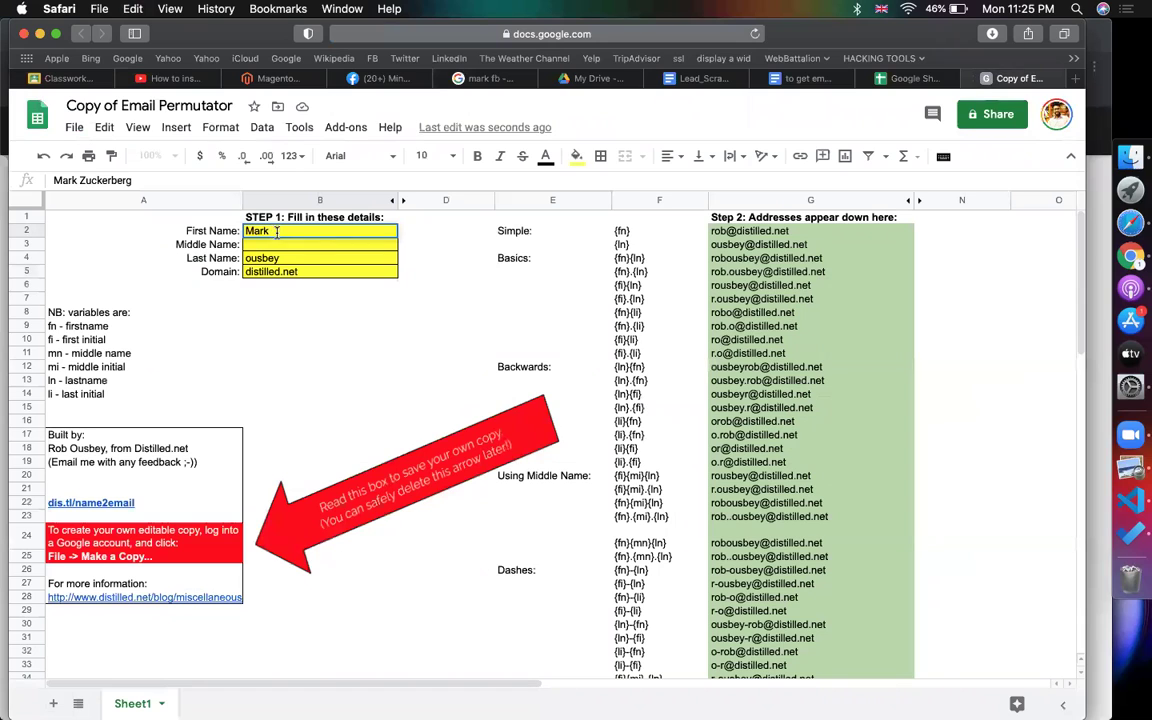
left_click(297, 258)
- Put the founder's last name in B4 and set the domain to facebook.com
double_click(297, 258)
key("ctrl+v")
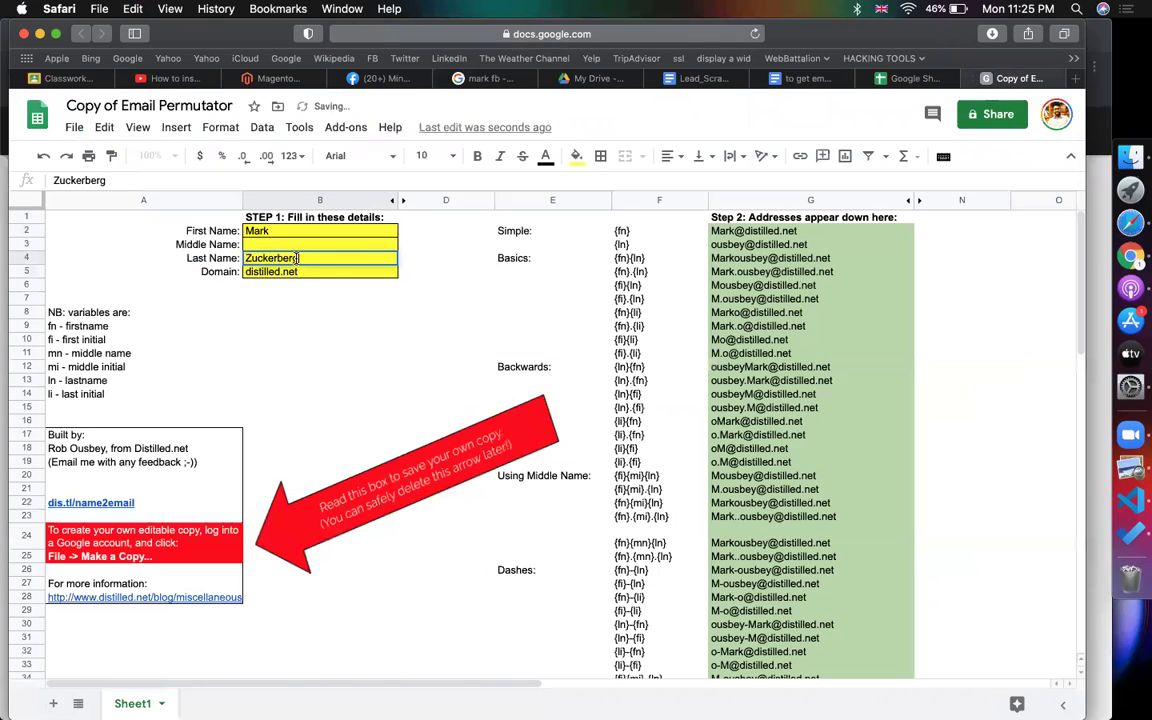
left_click(322, 277)
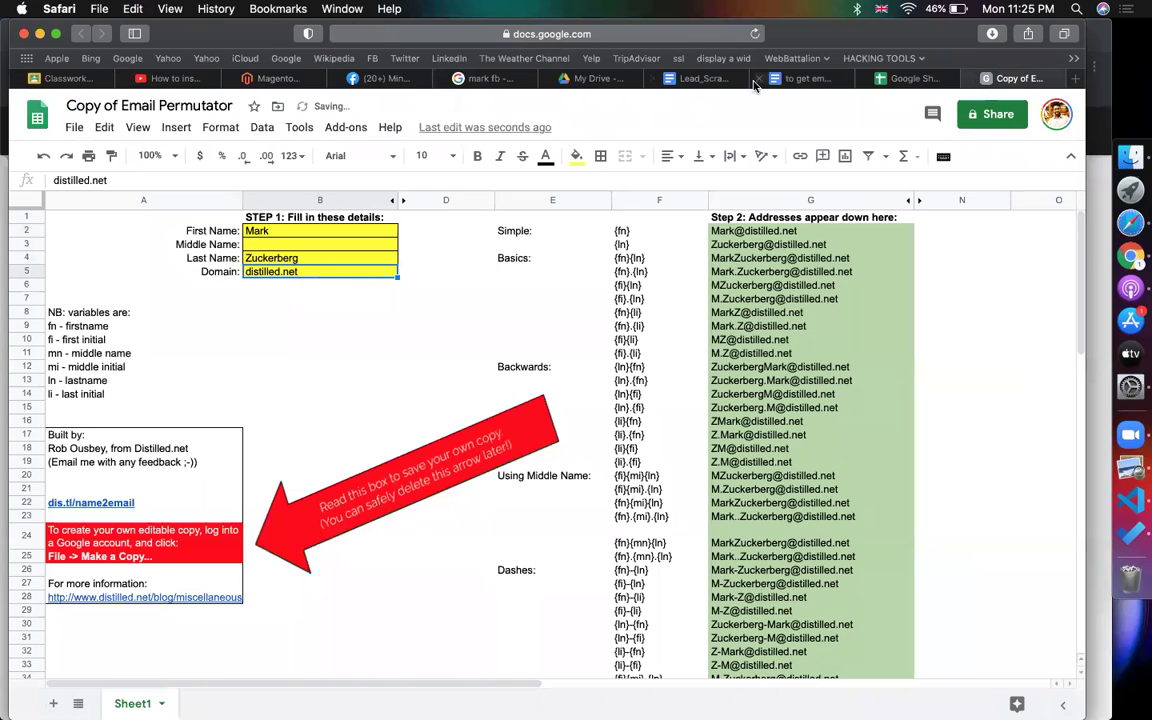
type("face")
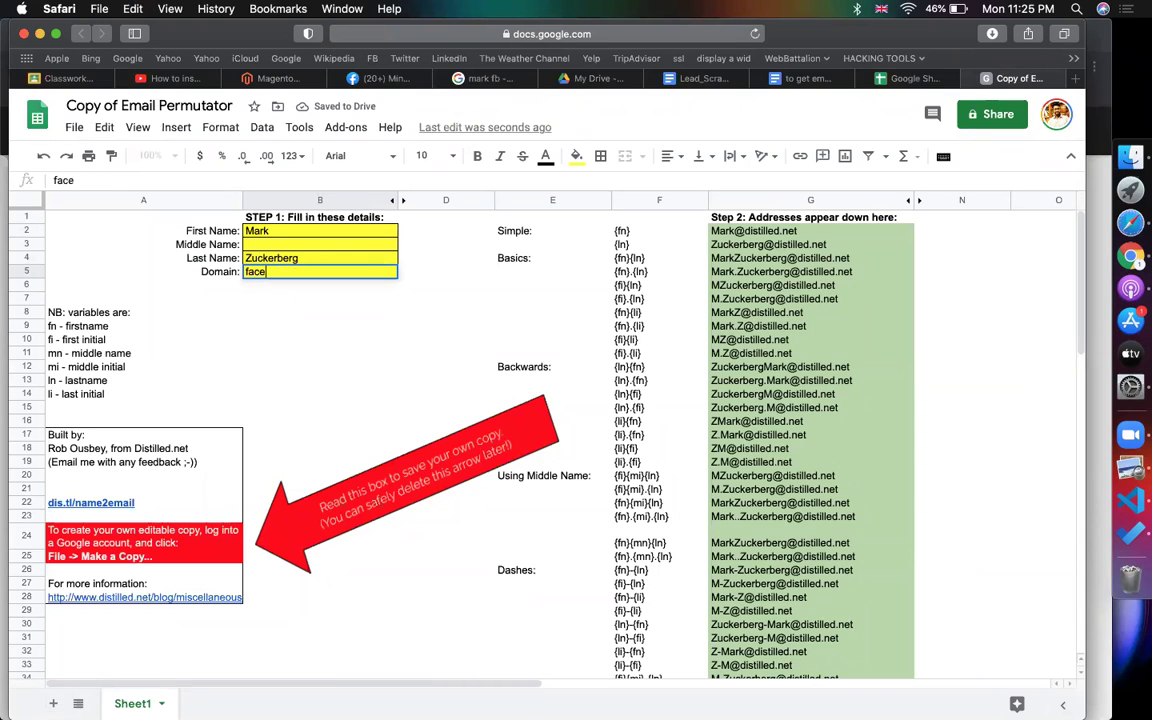
type("book.com")
left_click(410, 317)
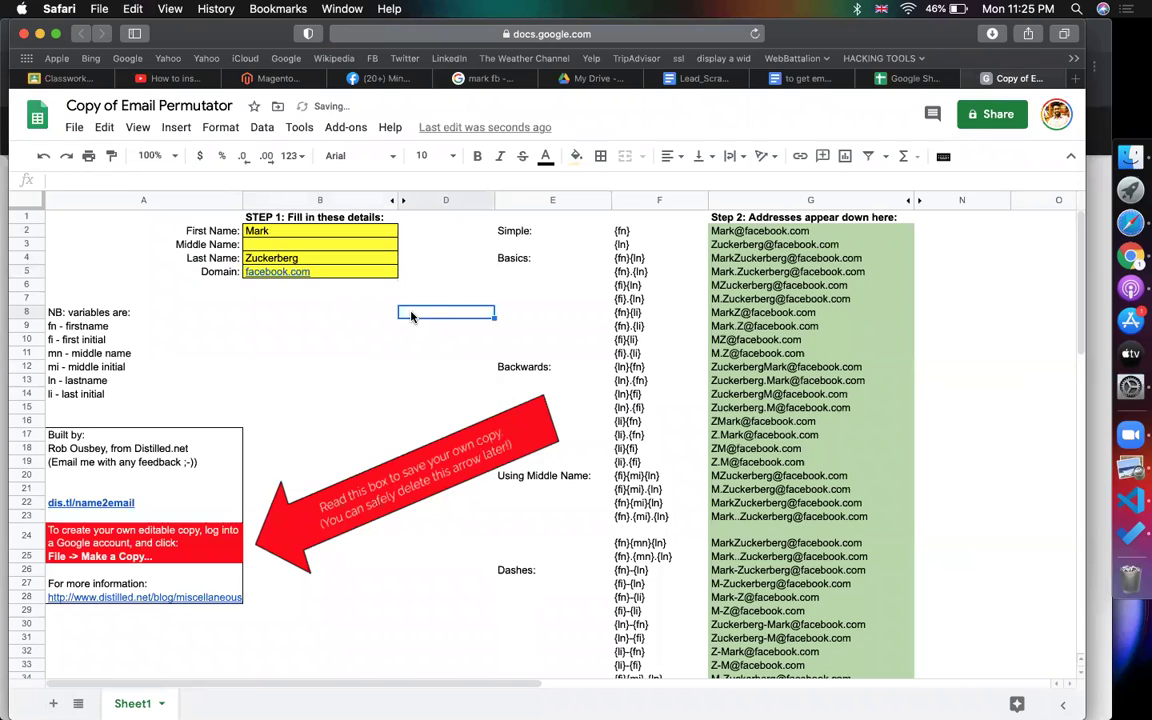
left_click(621, 231)
key("Right")
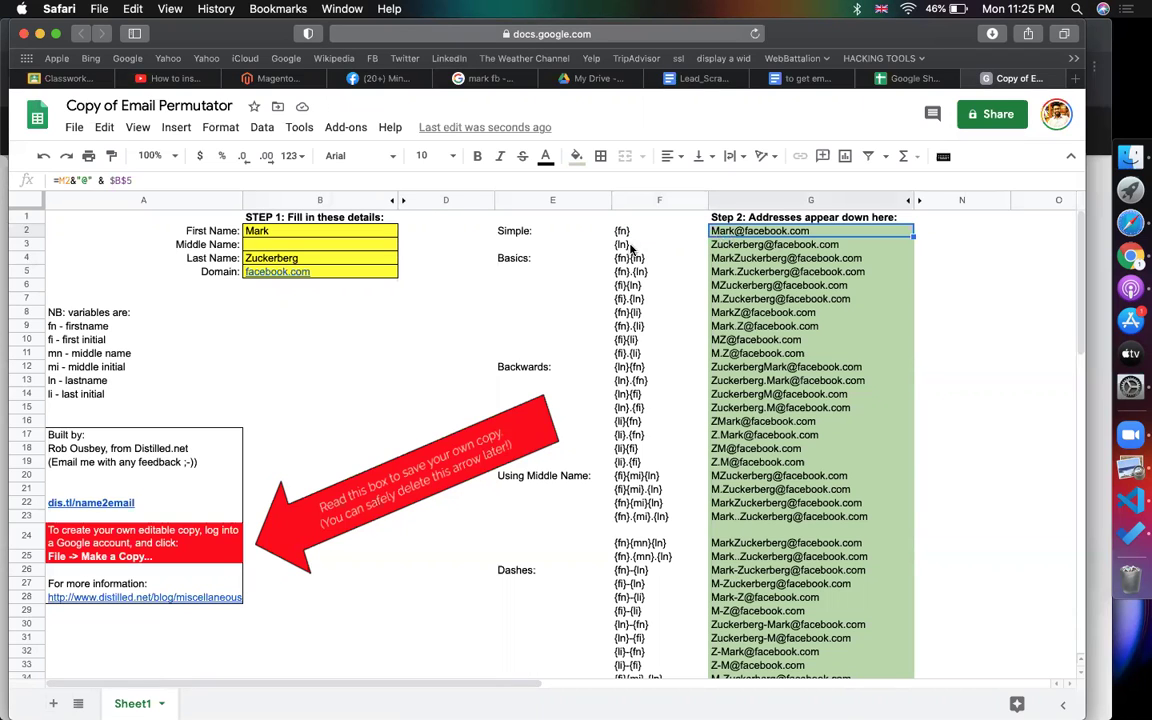
left_click(620, 245)
left_click(731, 248)
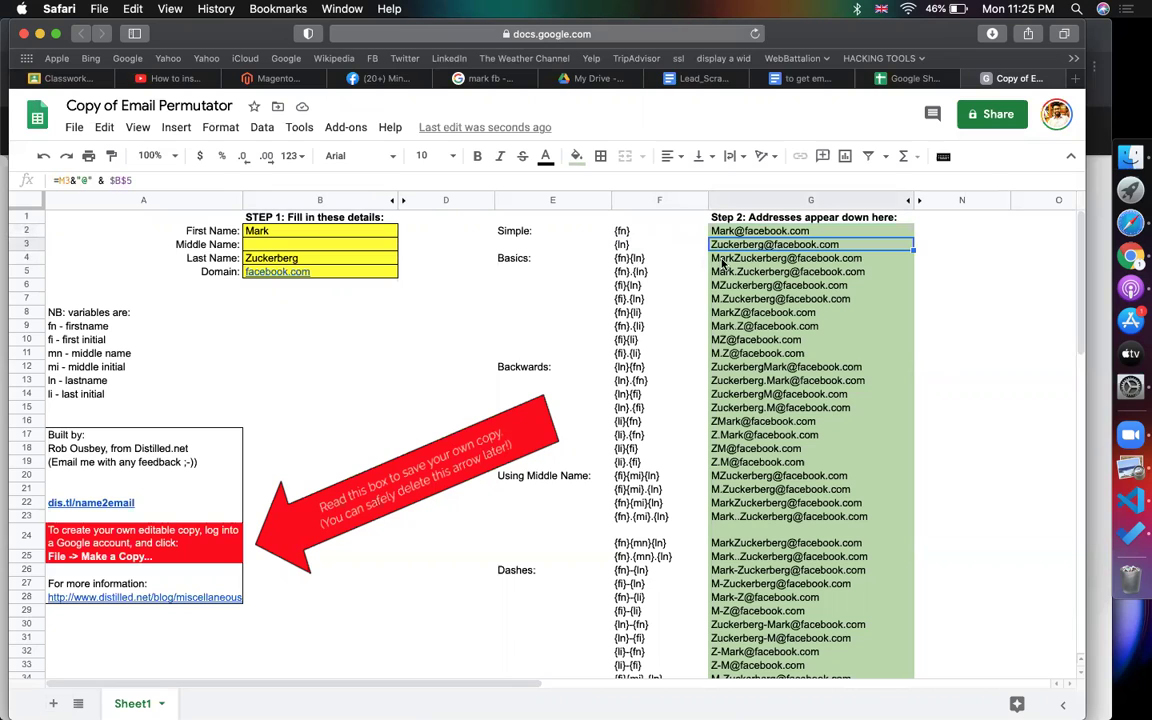
left_click_drag(730, 251, 735, 542)
key("super+z")
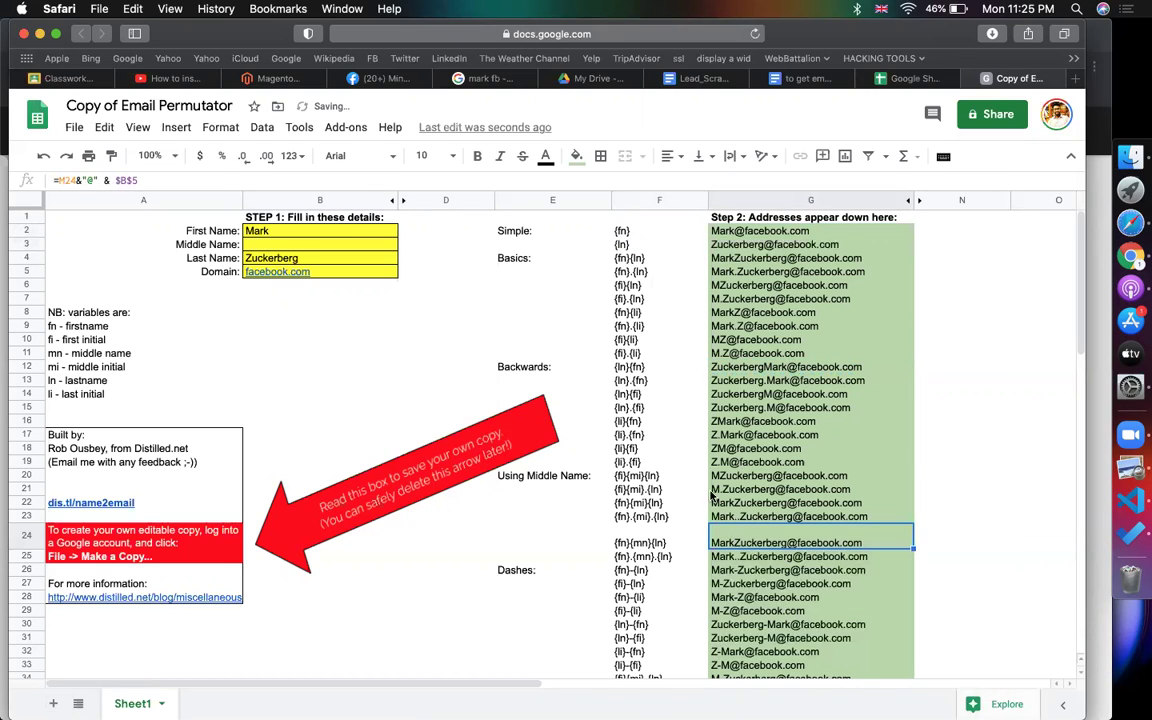
left_click(720, 272)
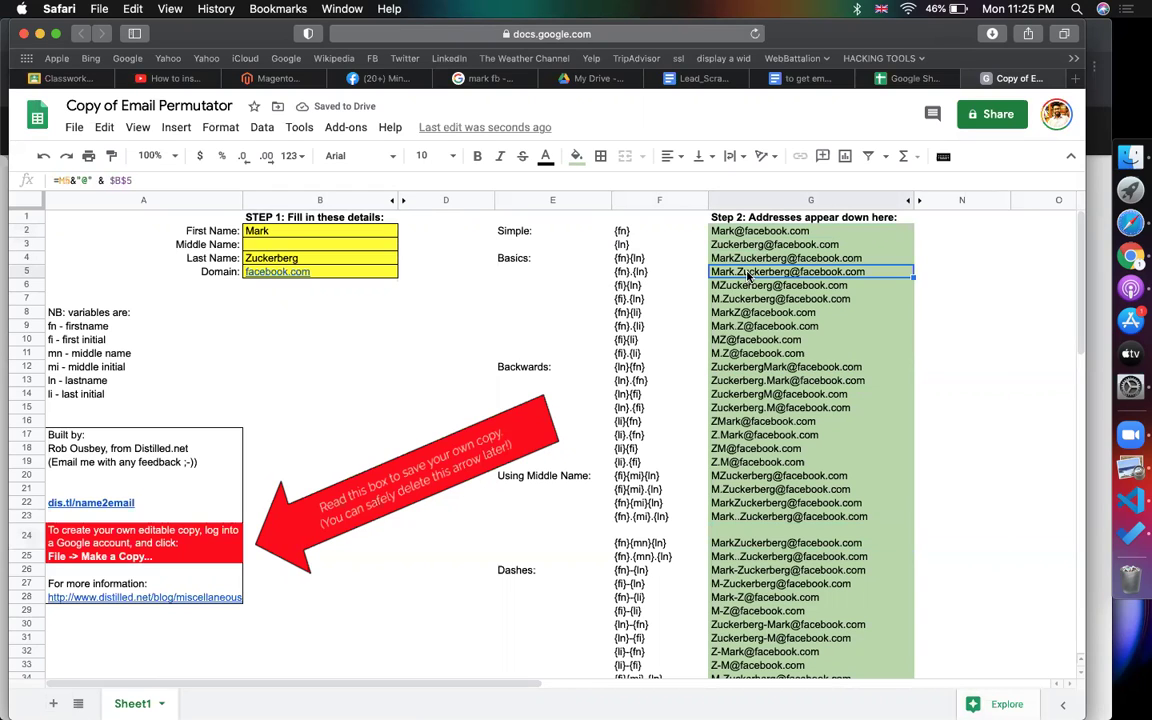
left_click(630, 287)
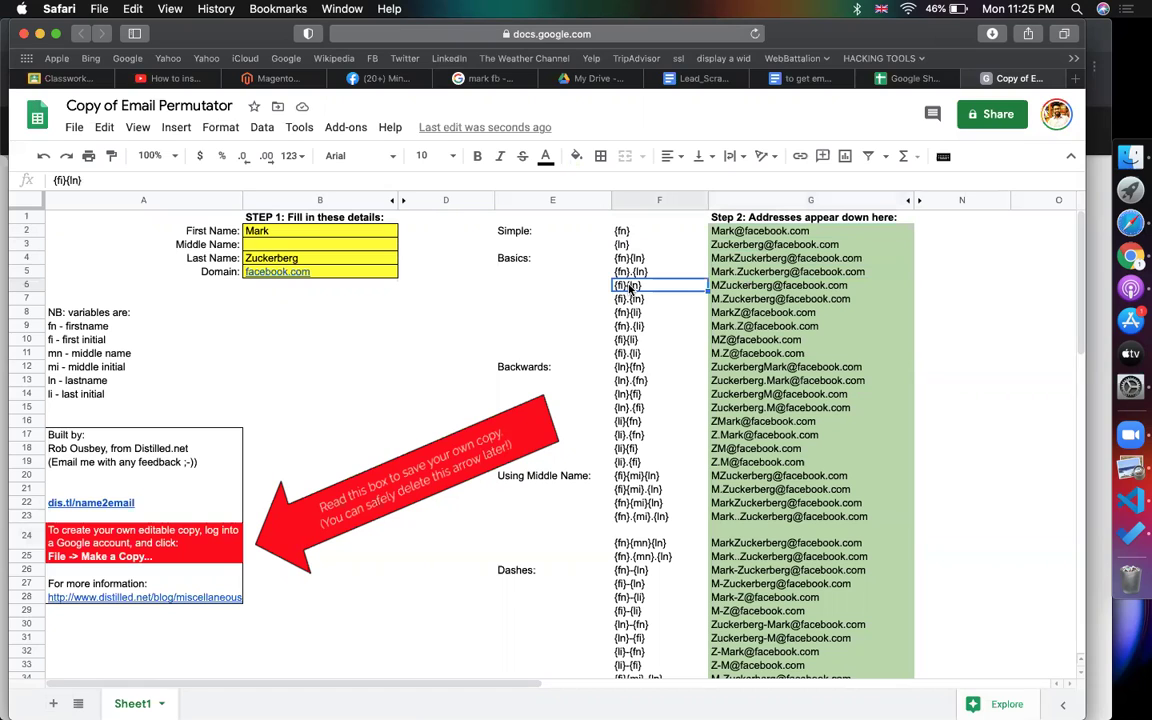
left_click(727, 289)
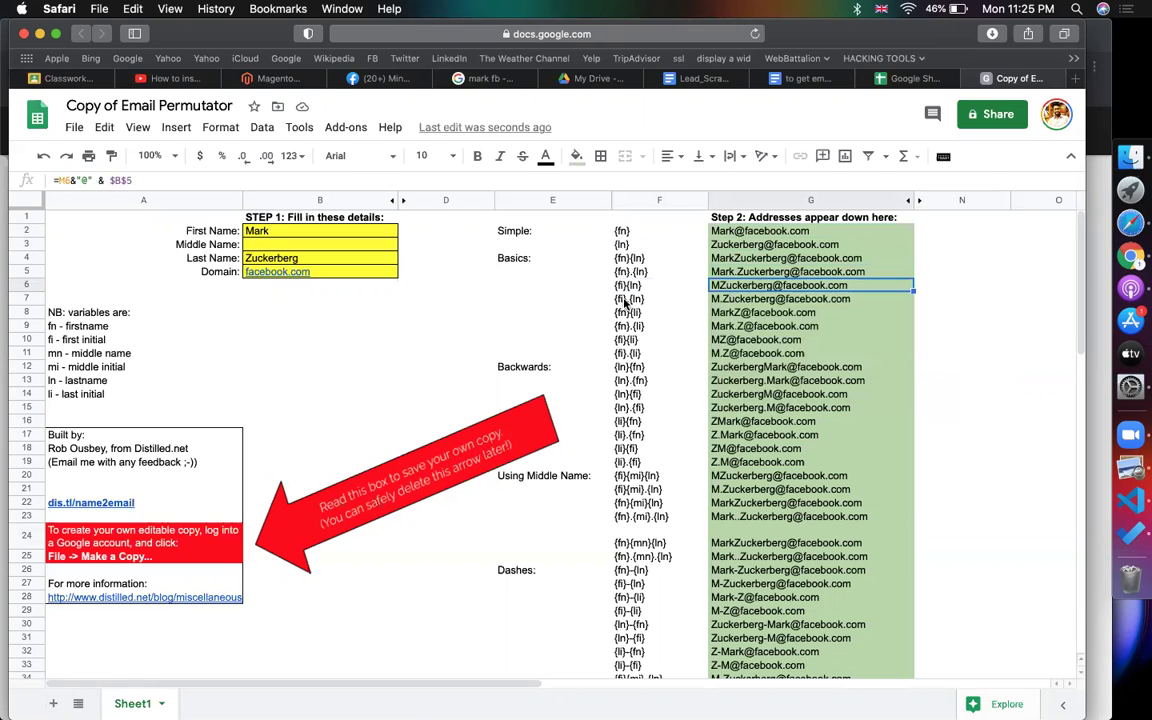
left_click(716, 299)
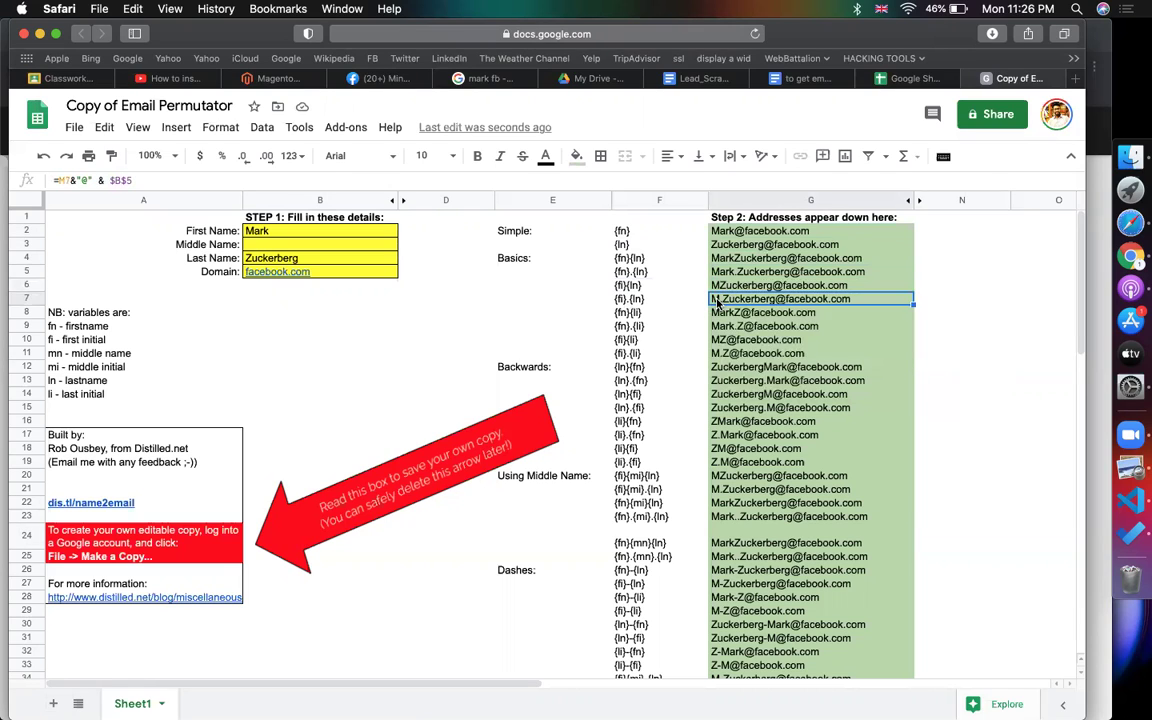
left_click(638, 313)
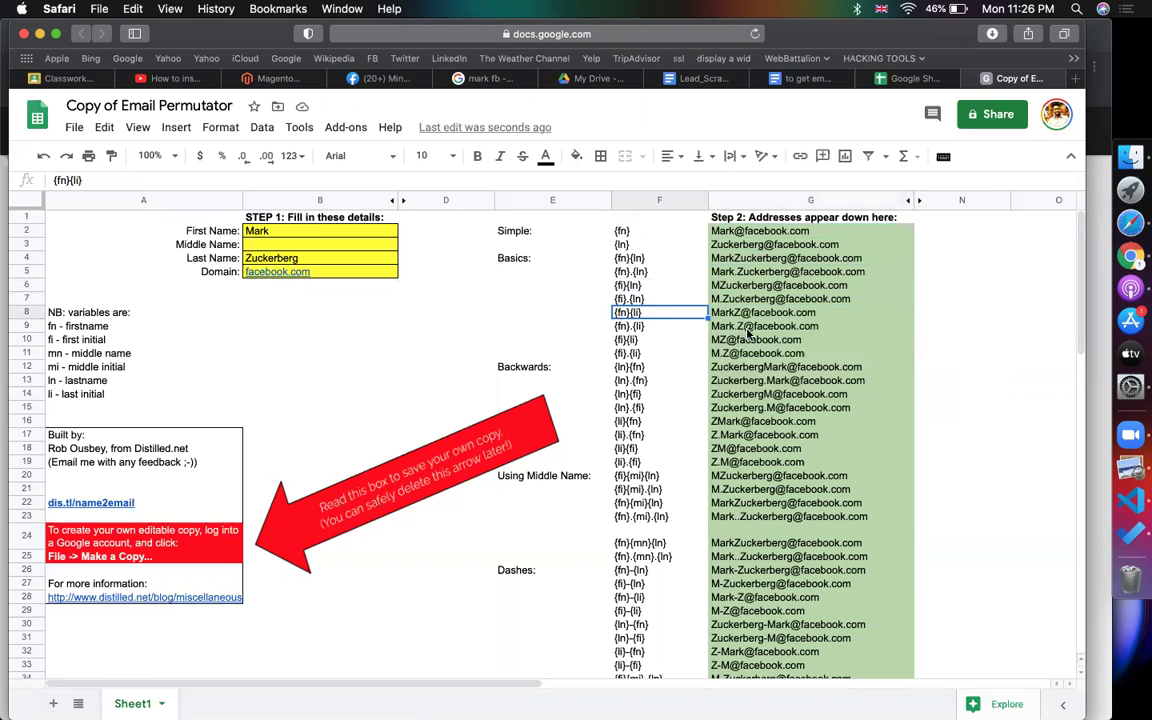
left_click(748, 313)
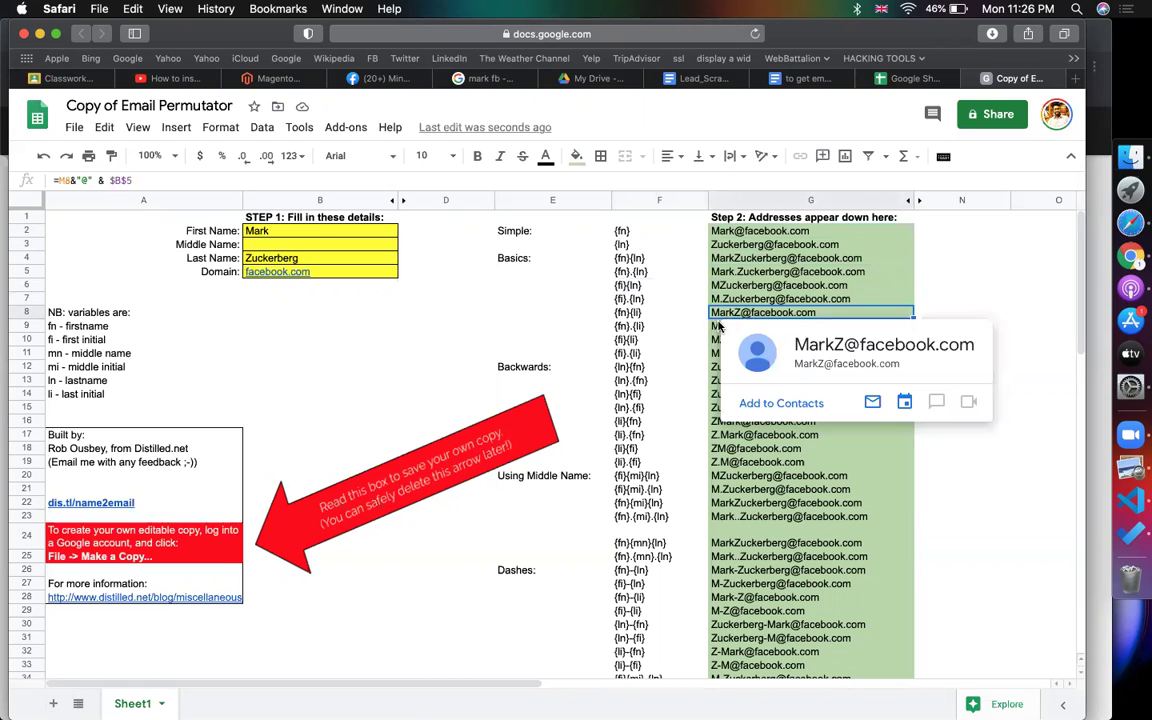
left_click(733, 288)
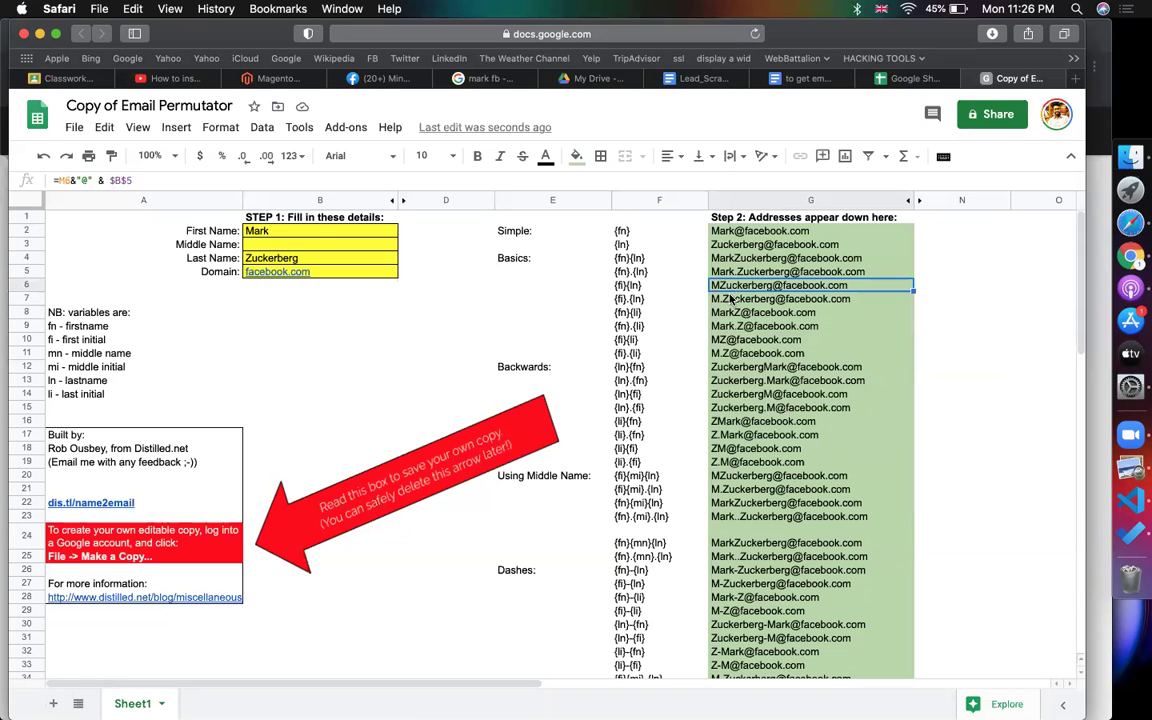
left_click(745, 327)
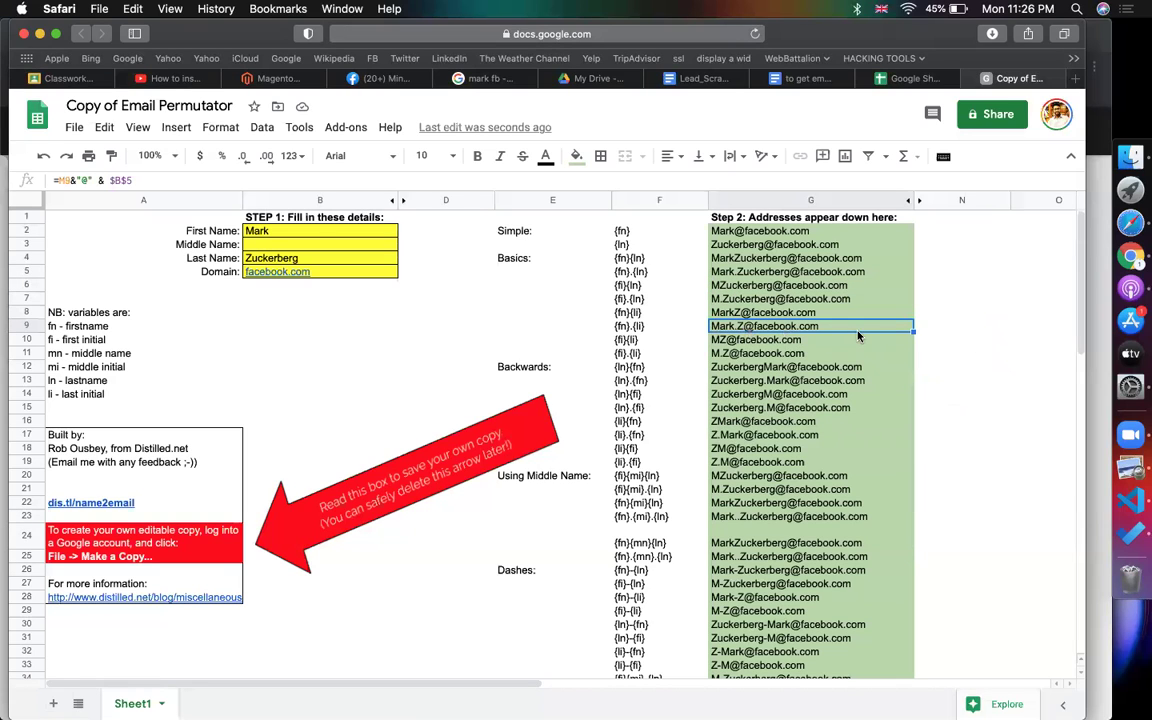
left_click(935, 259)
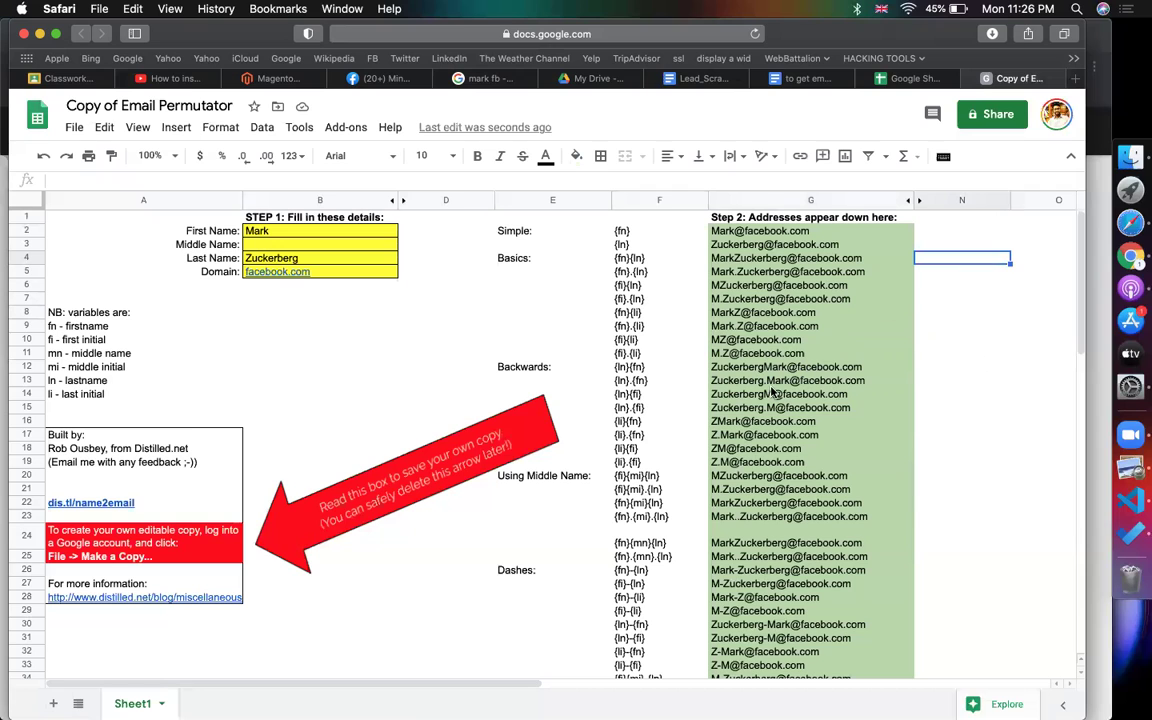
mouse_move(771, 392)
left_click(840, 327)
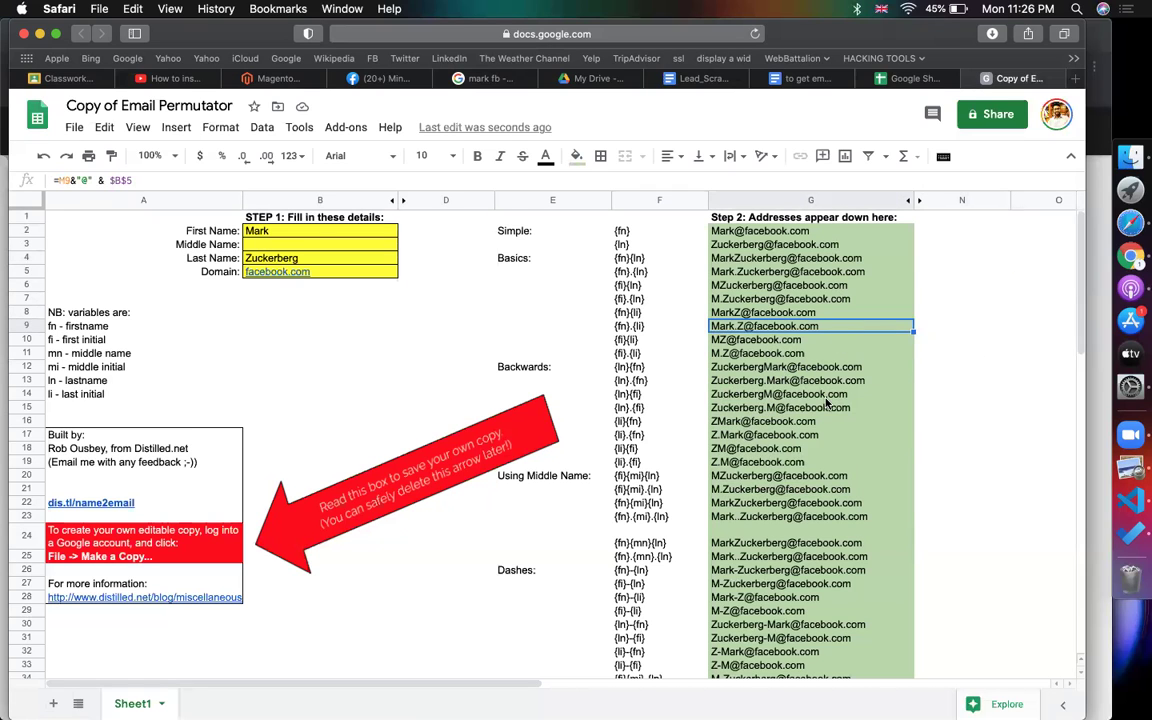
scroll(826, 403, "down", 2)
left_click(635, 463)
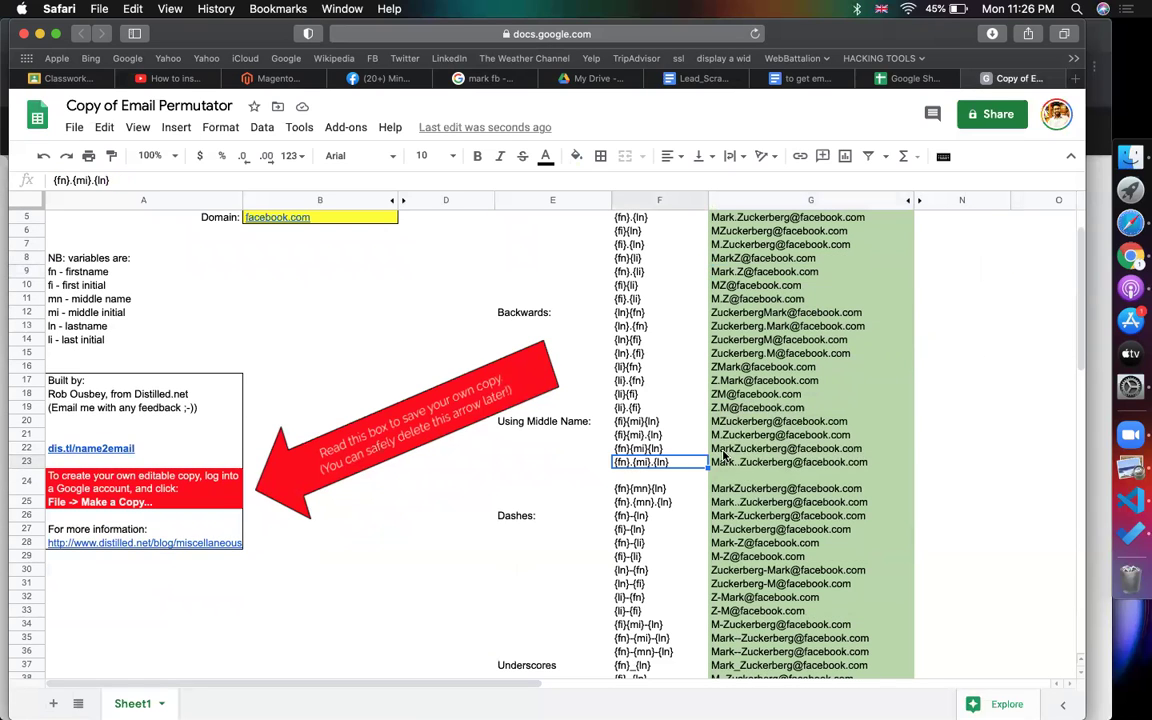
left_click(645, 437)
left_click(645, 449)
left_click(657, 433)
left_click(720, 425)
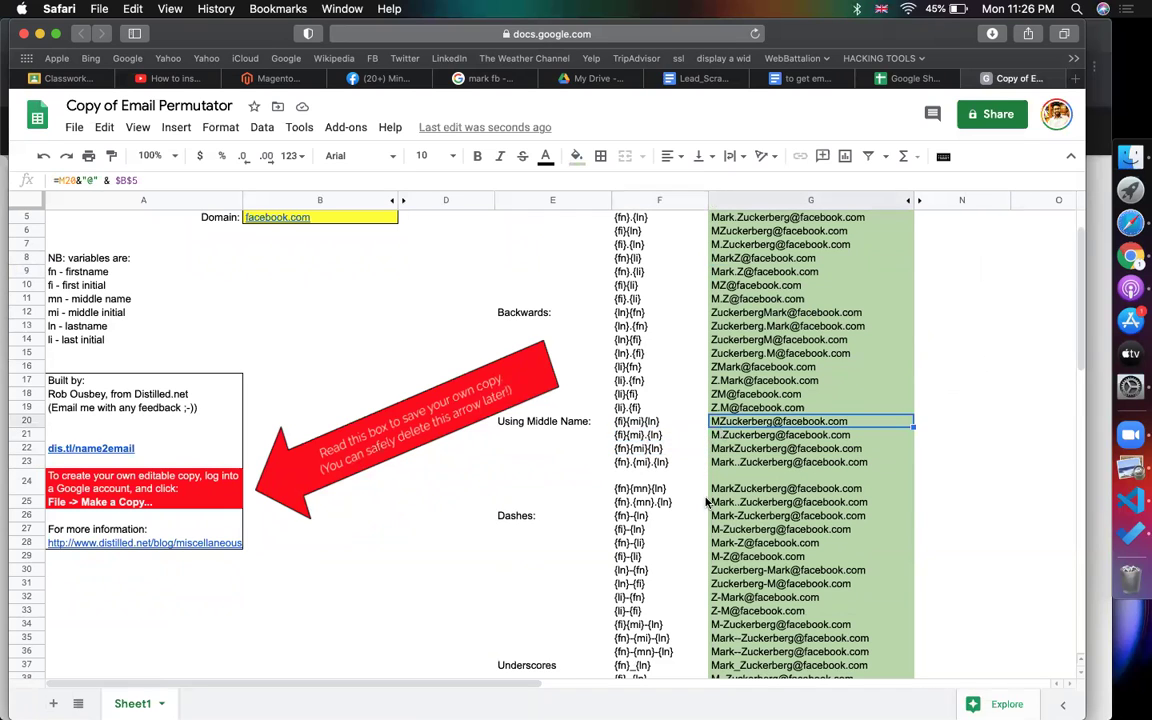
scroll(706, 503, "down", 1)
left_click(665, 458)
left_click(738, 452)
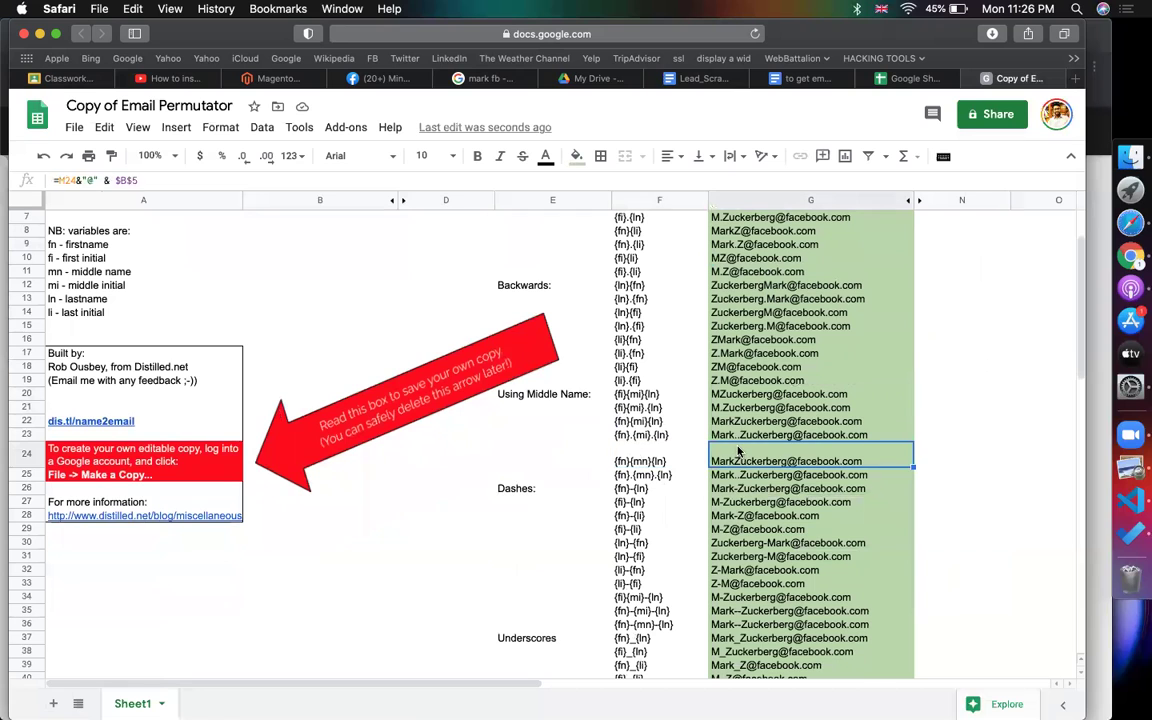
left_click(930, 412)
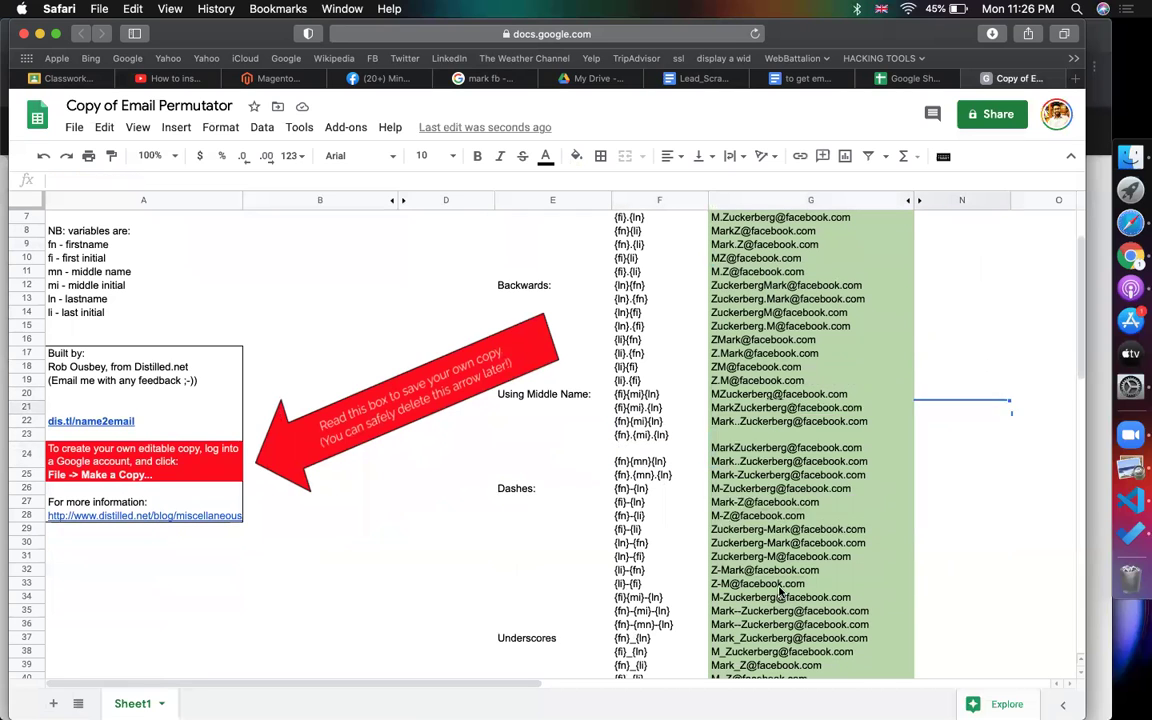
scroll(780, 592, "down", 1)
scroll(835, 390, "up", 3)
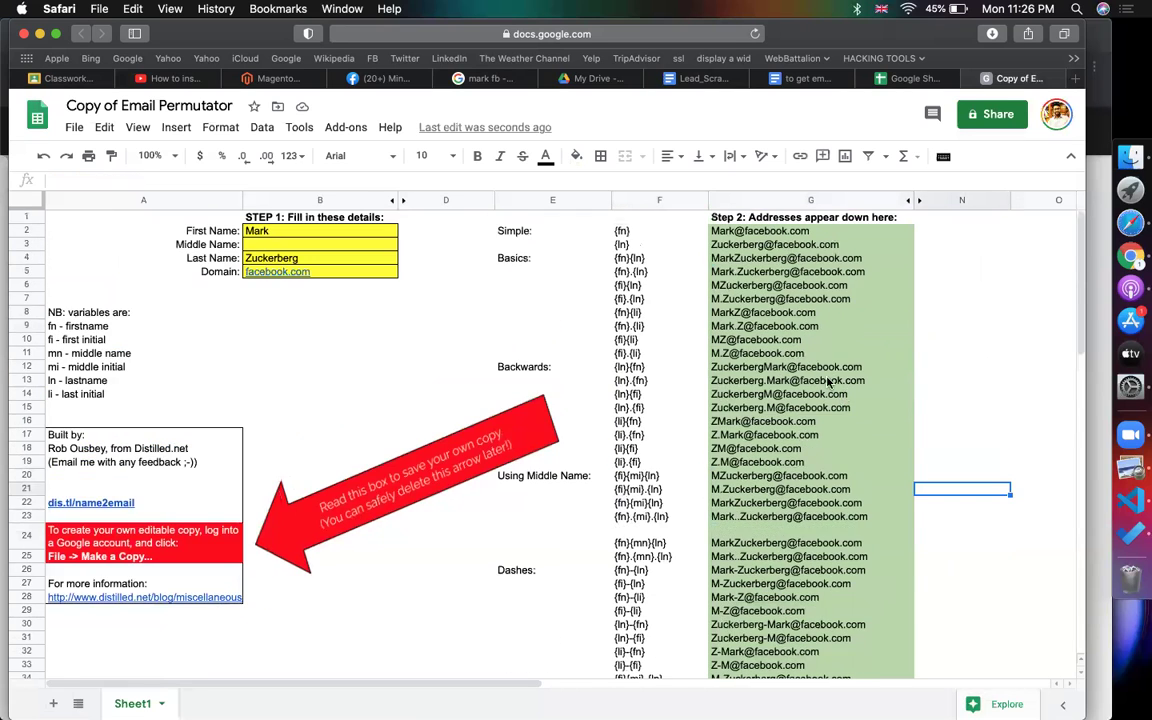
left_click(960, 326)
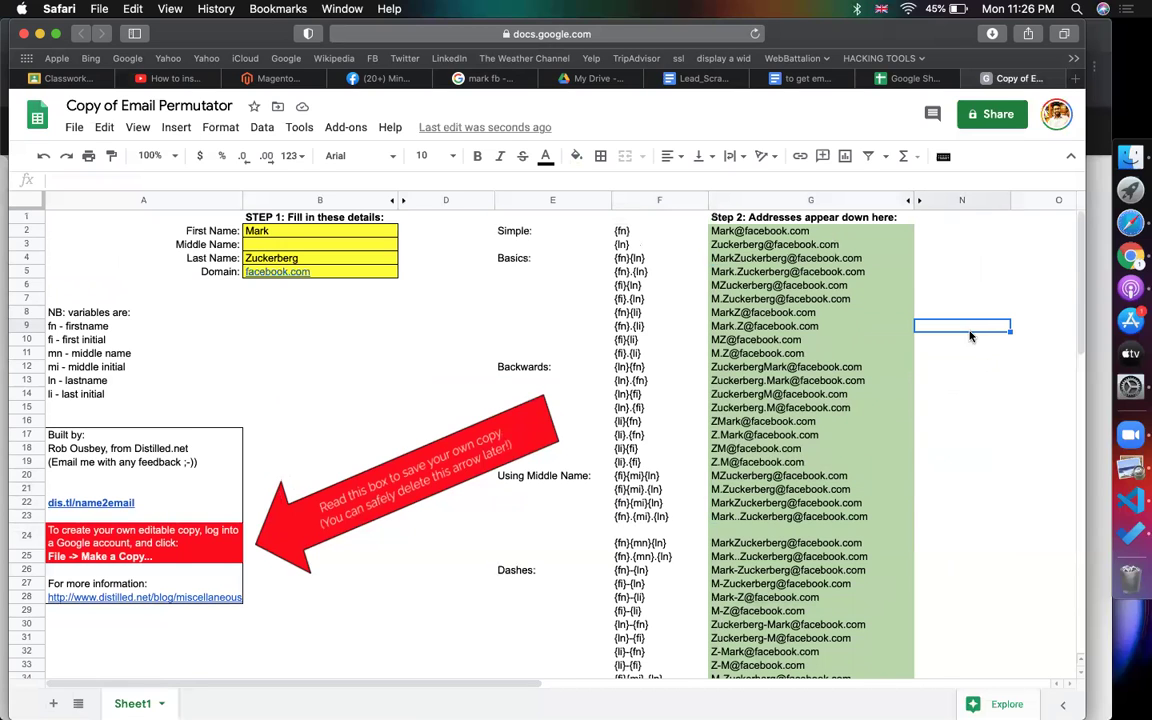
- In Chrome, switch profile and search Google for 'contact + chrome' in a new tab
left_click(1138, 256)
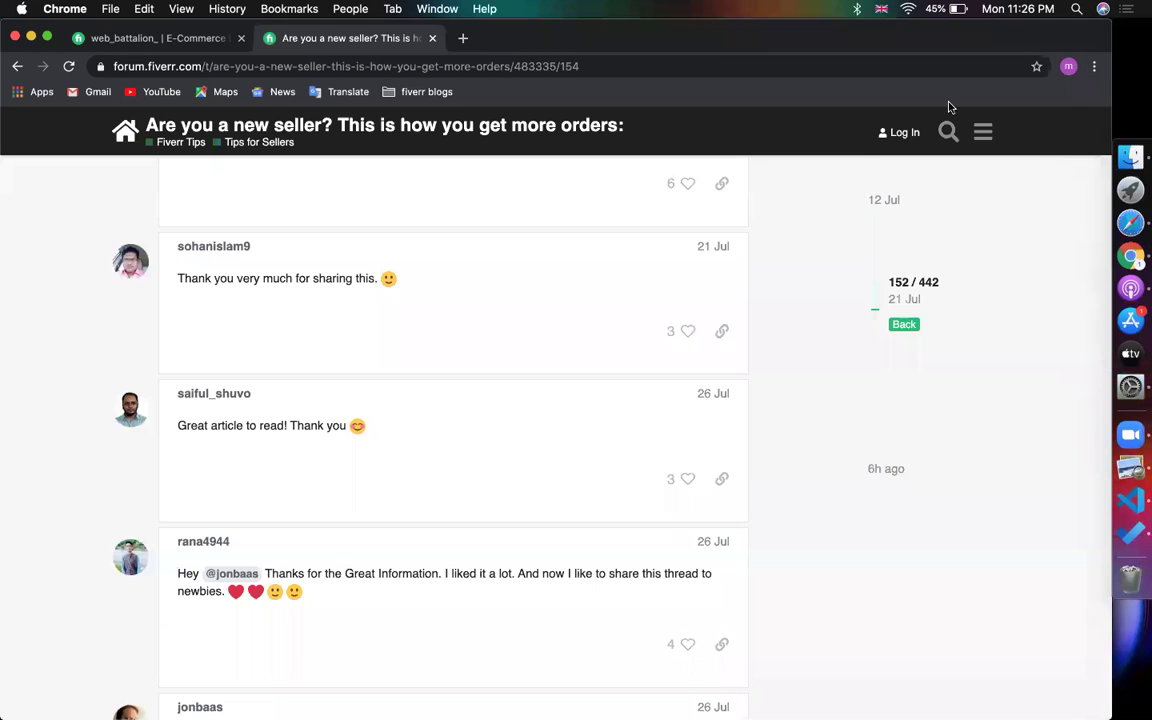
left_click(1070, 68)
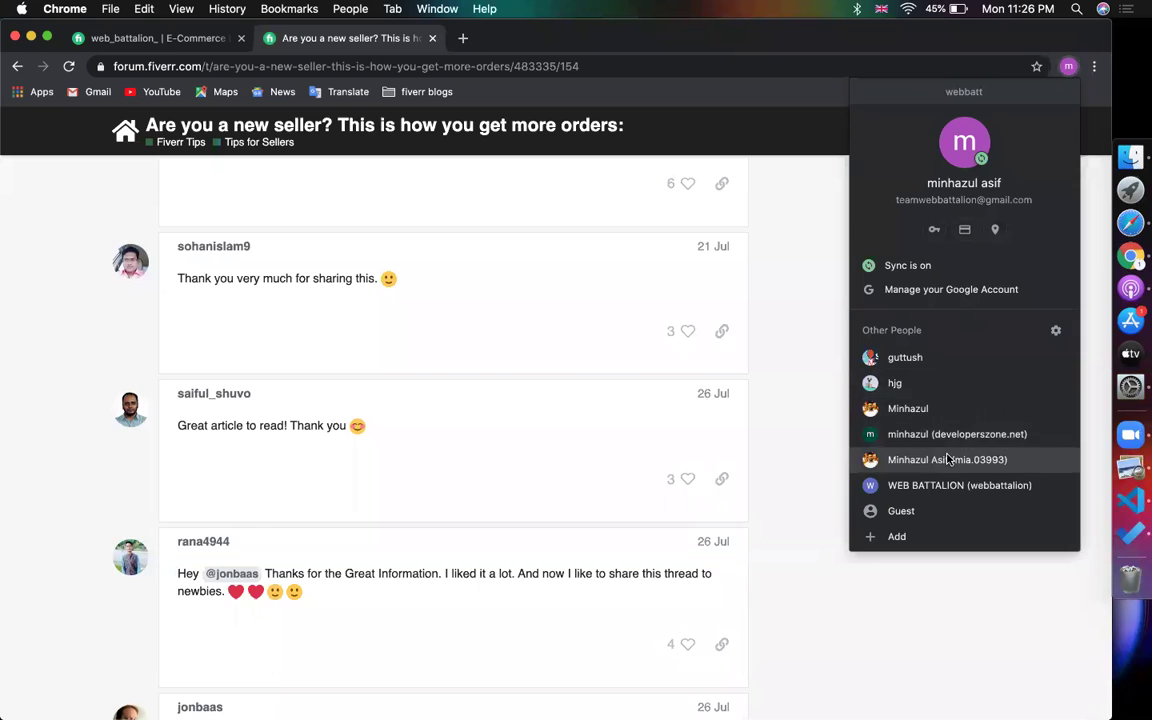
left_click(887, 455)
left_click(275, 39)
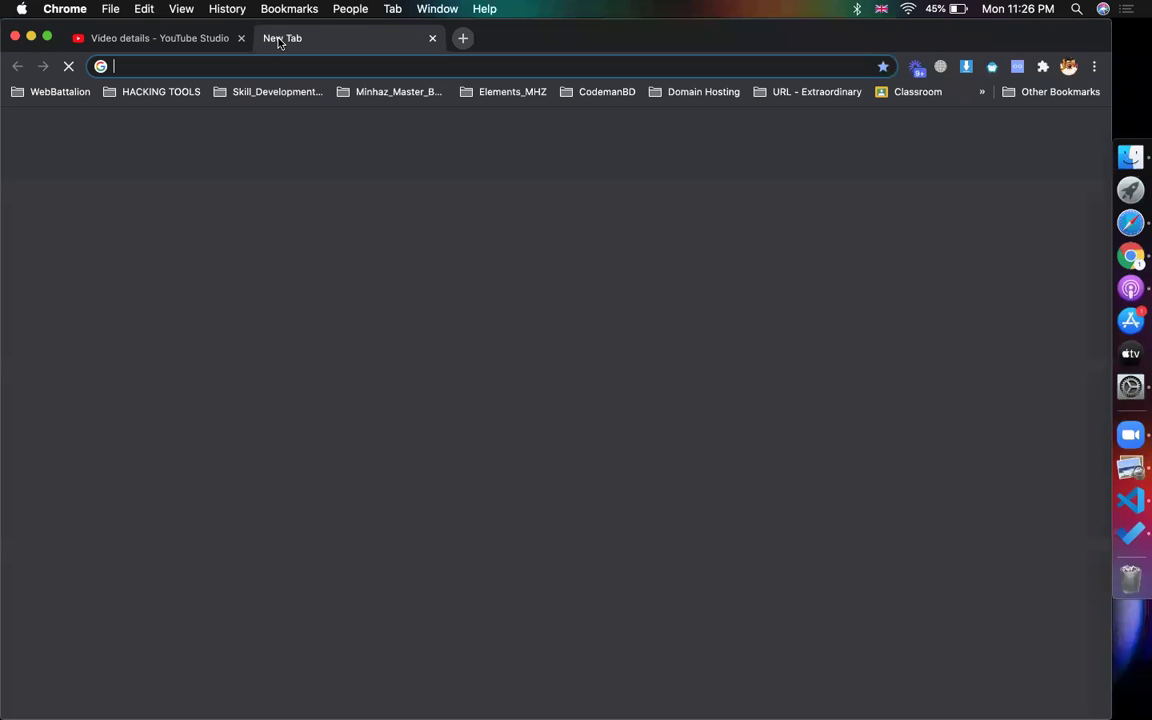
type("conyact")
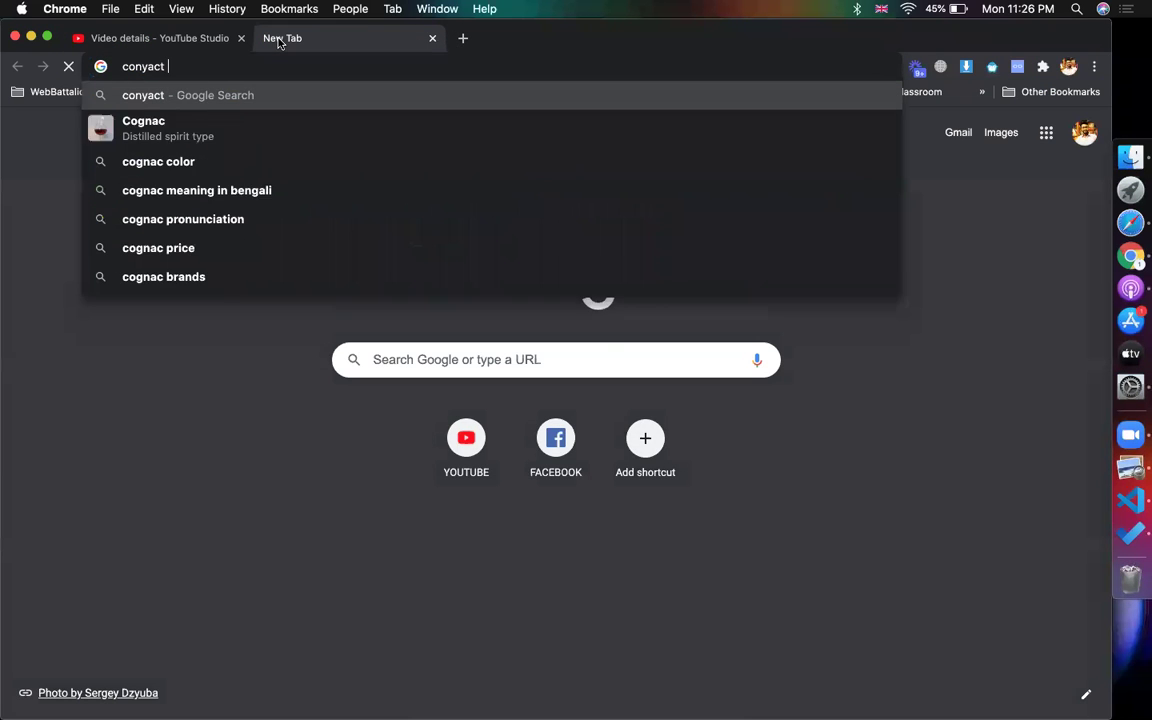
key("BackSpace")
key("BackSpace")
key("BackSpace")
key("BackSpace")
type("tact + ch")
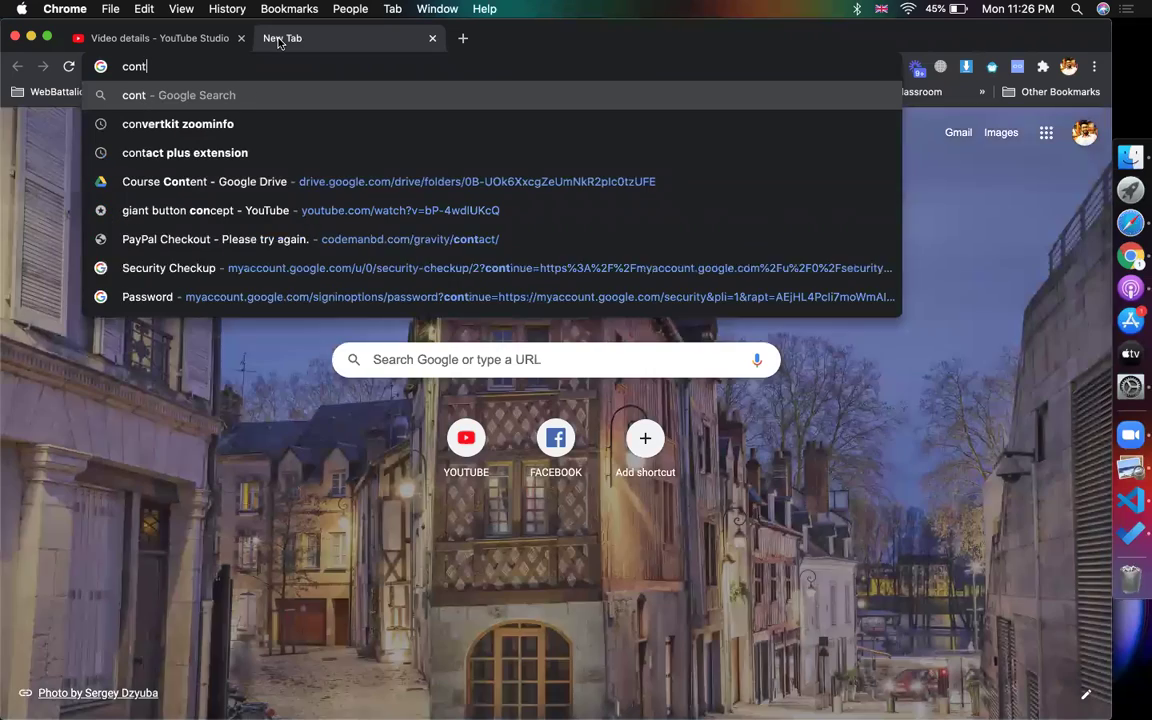
type("rome")
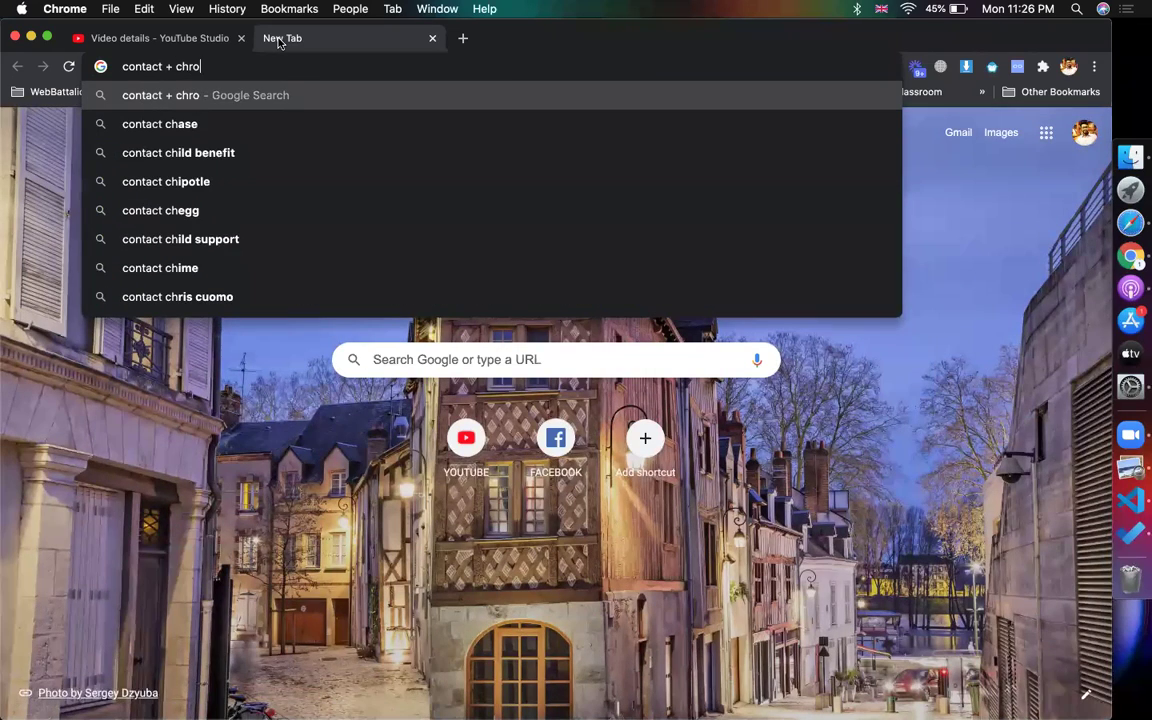
key("Return")
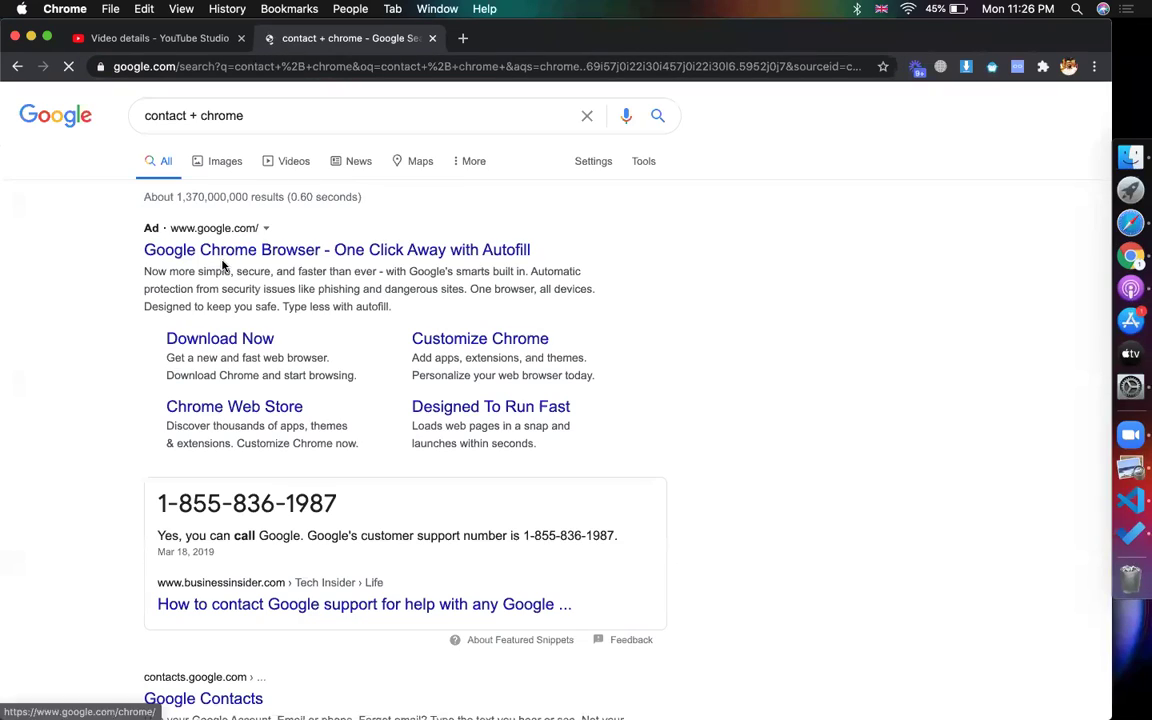
- Check the Google Contacts result, then refine the search to 'contact + chrome ext'
scroll(182, 520, "down", 3)
left_click(182, 520)
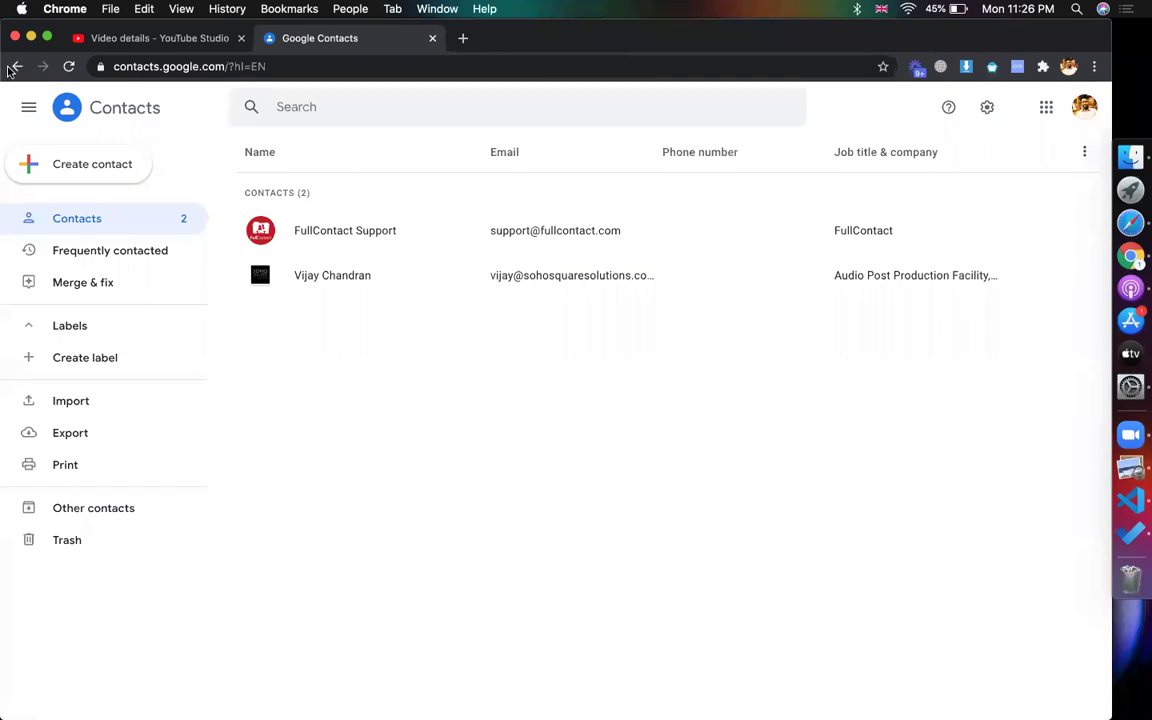
left_click(15, 67)
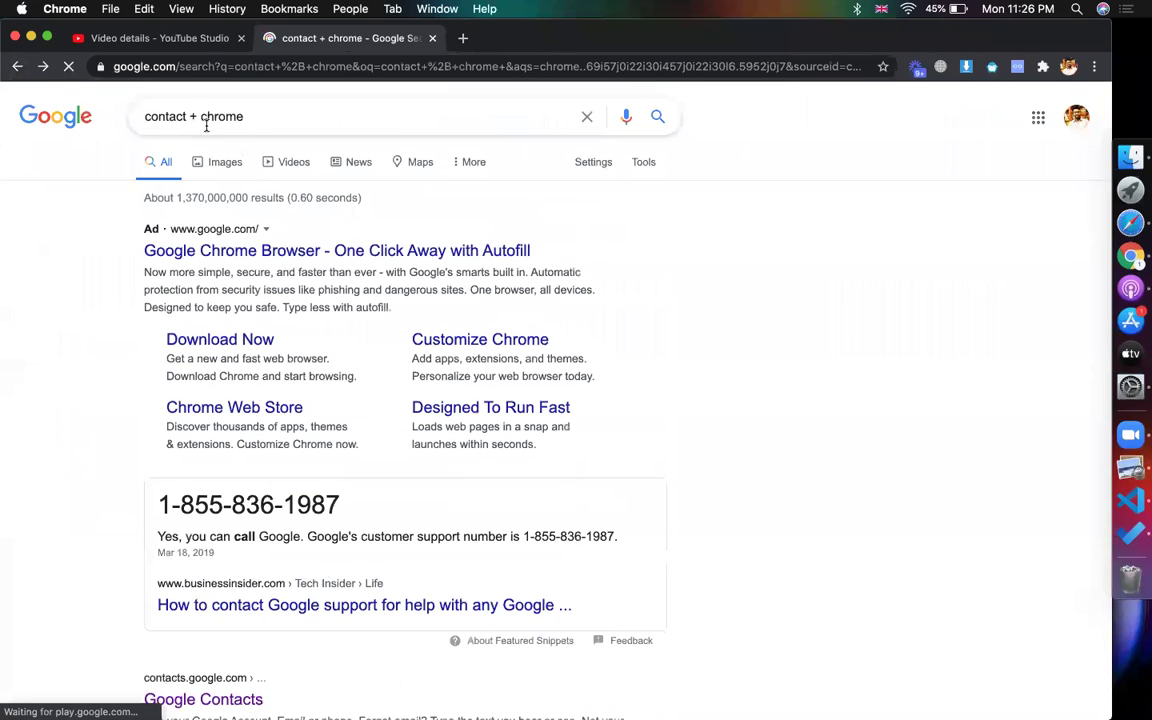
left_click(270, 116)
type("ext")
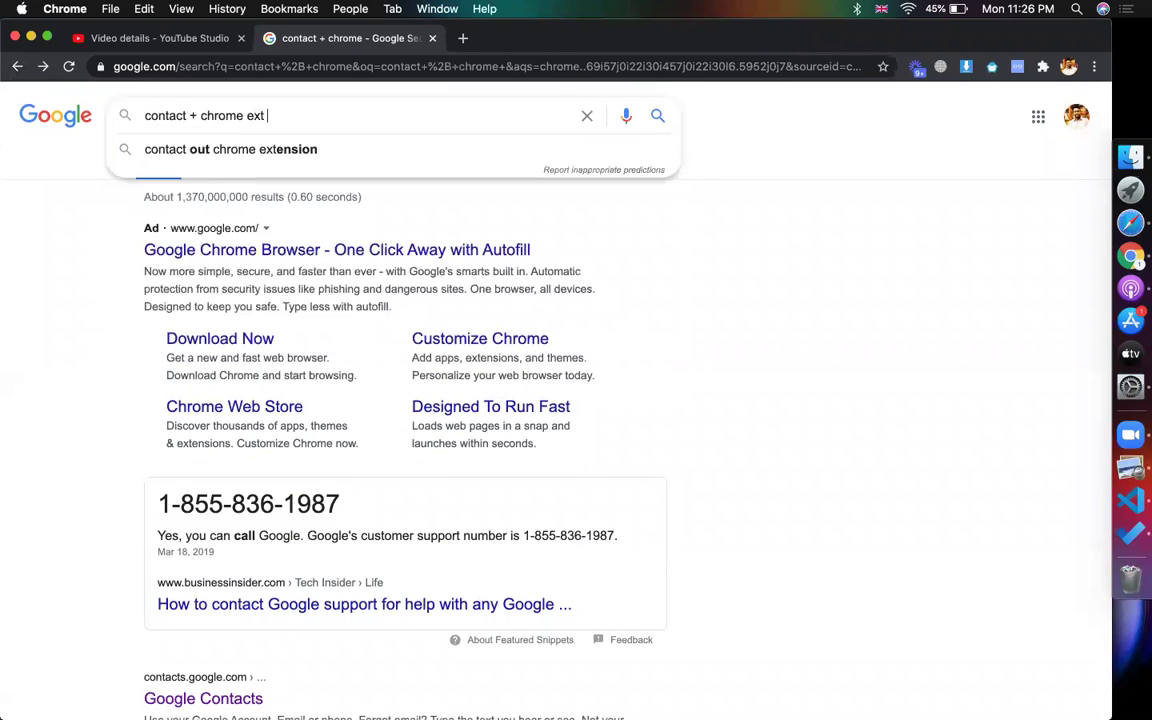
key("Return")
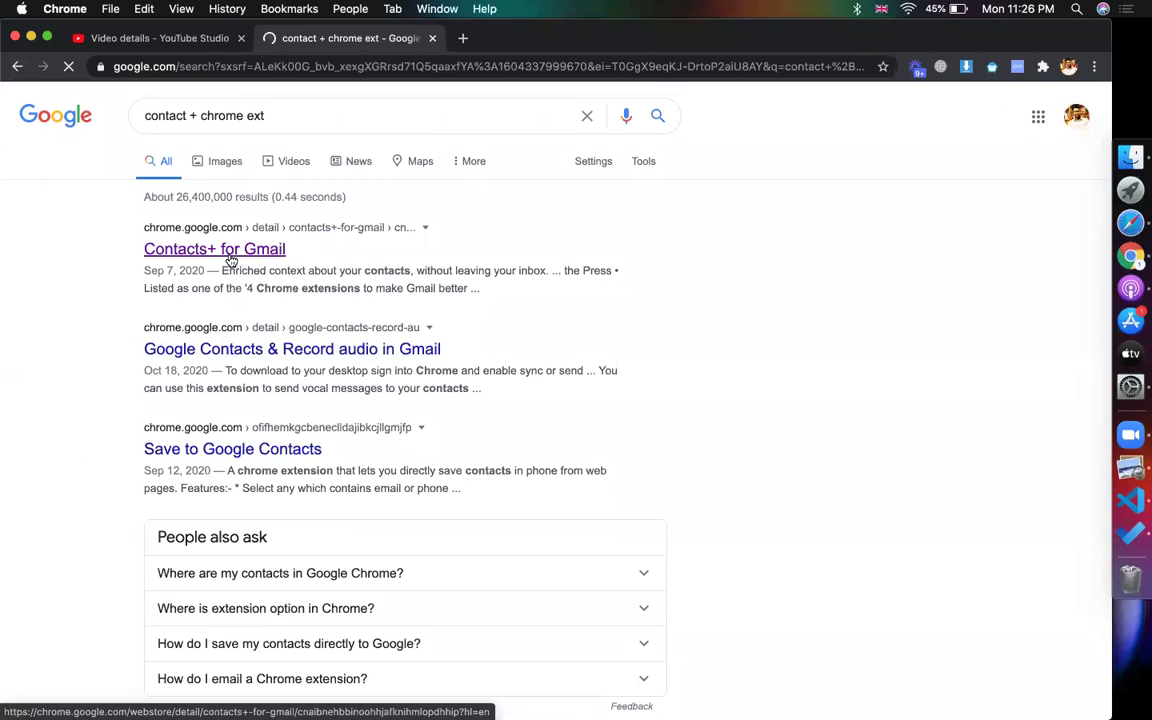
- Open the Contacts+ for Gmail Web Store page and copy its URL
left_click(229, 259)
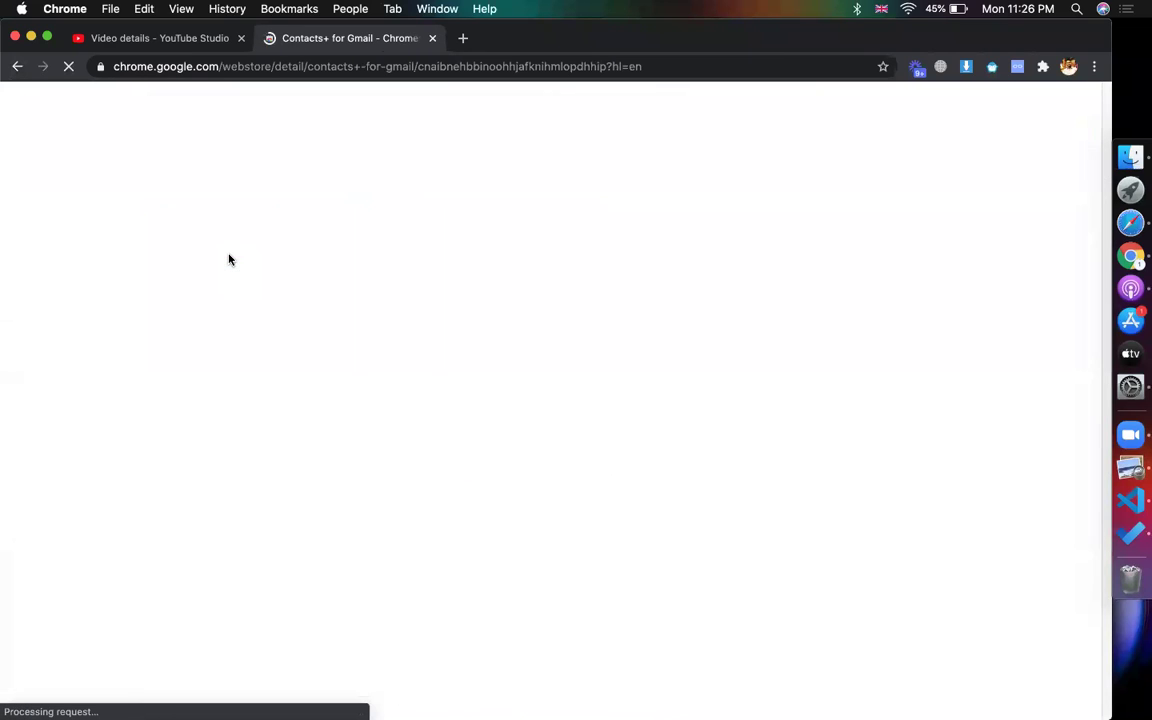
left_click(415, 65)
key("super+c")
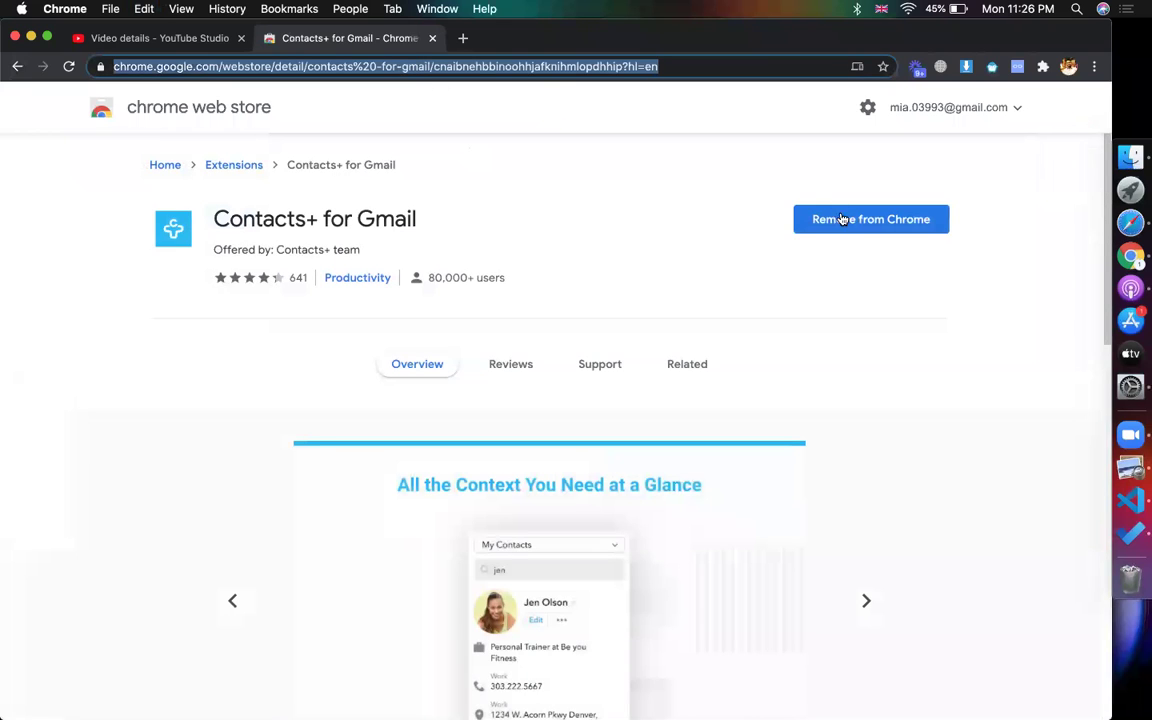
left_click(559, 103)
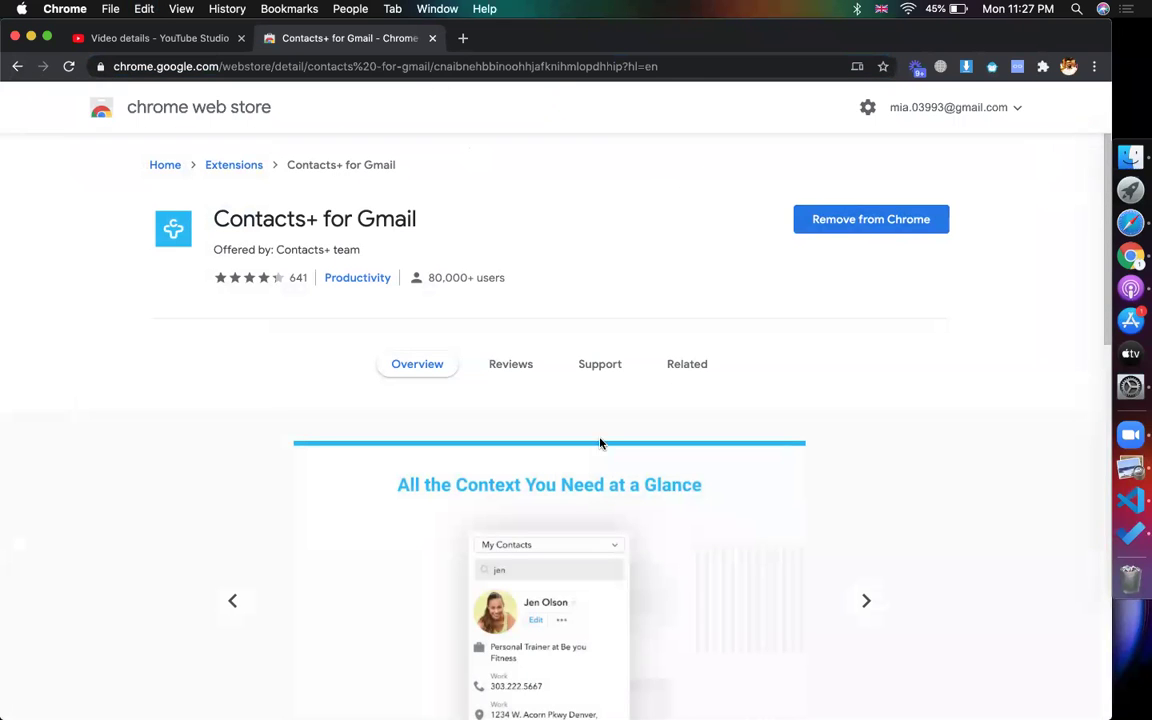
- Pin Contacts+ for Gmail to the toolbar and return to the spreadsheet in Safari
left_click(1042, 66)
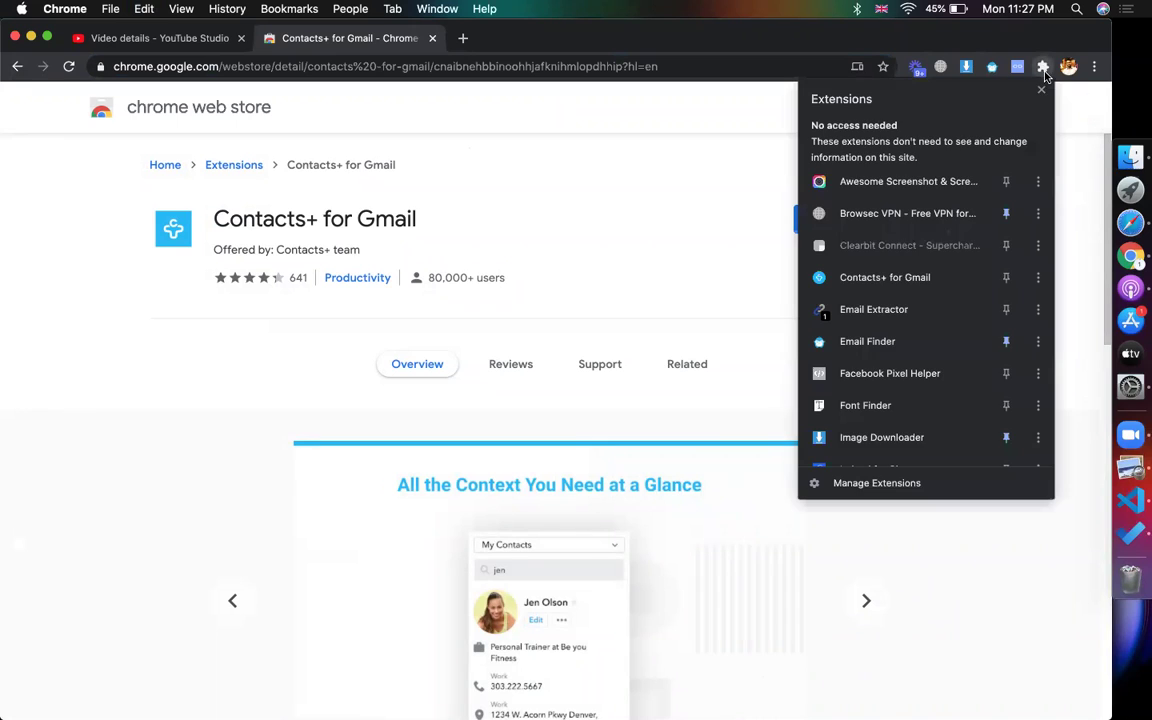
scroll(864, 296, "down", 3)
scroll(902, 330, "up", 5)
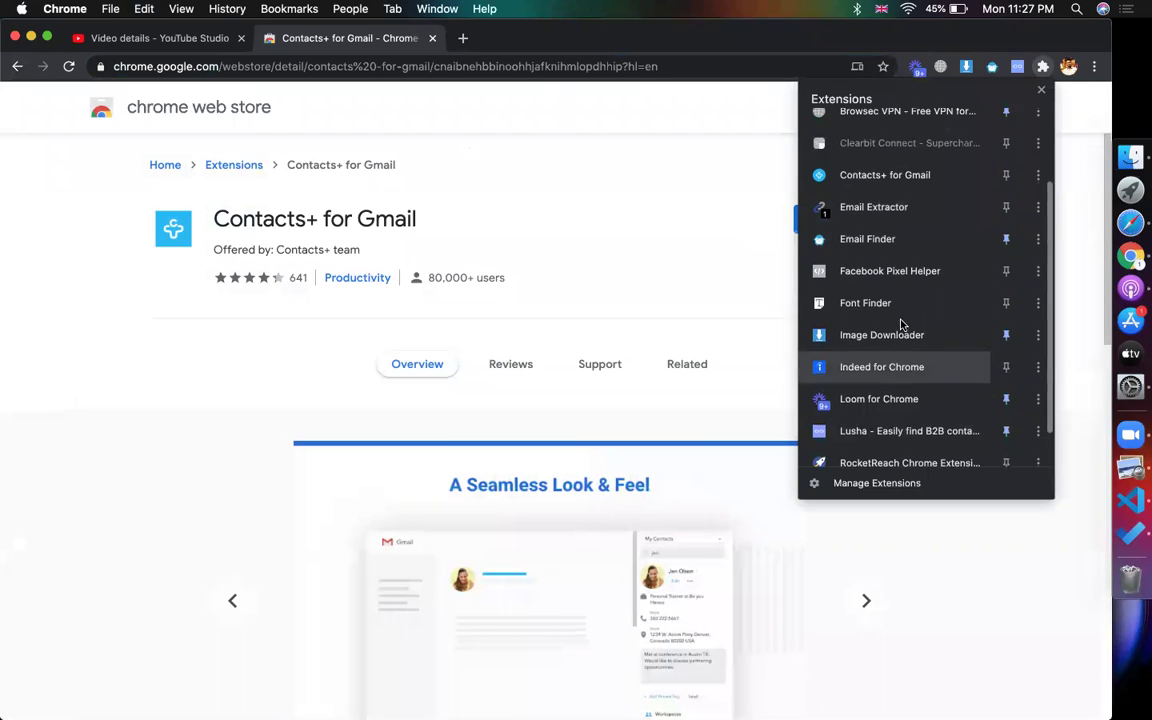
left_click(1008, 280)
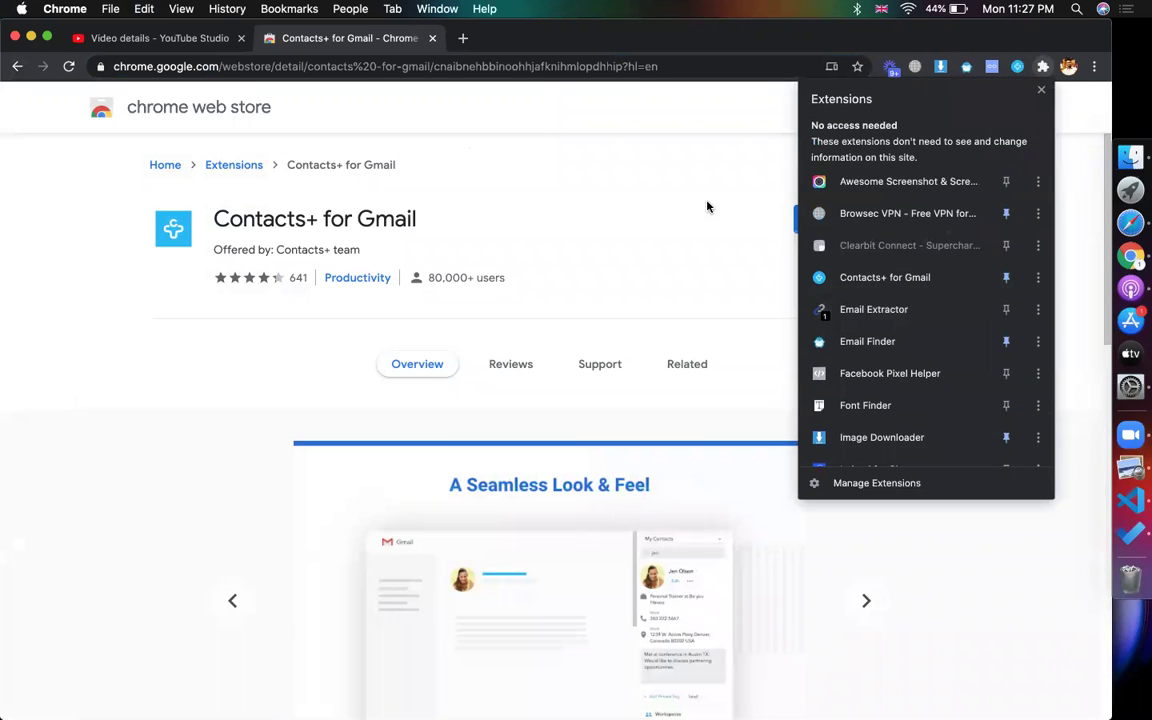
left_click(507, 115)
left_click(1130, 224)
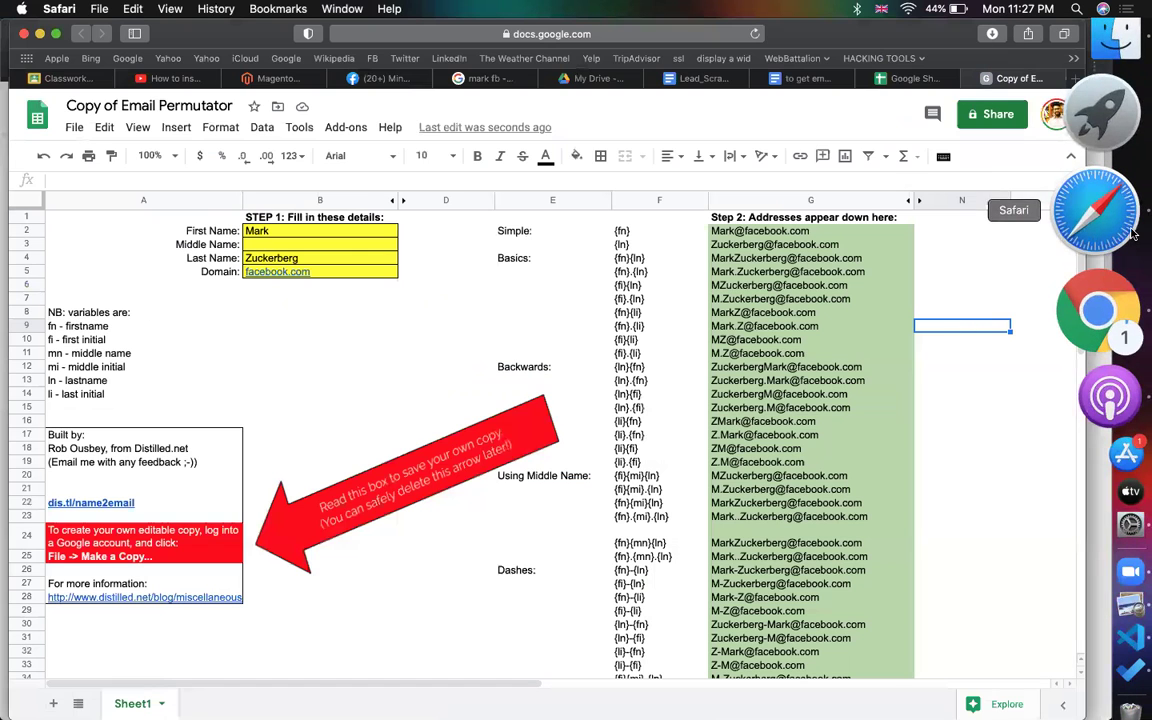
- Try posting the 'get email permutator' material, retitle it with 'sheet', then close it as a draft
left_click(907, 79)
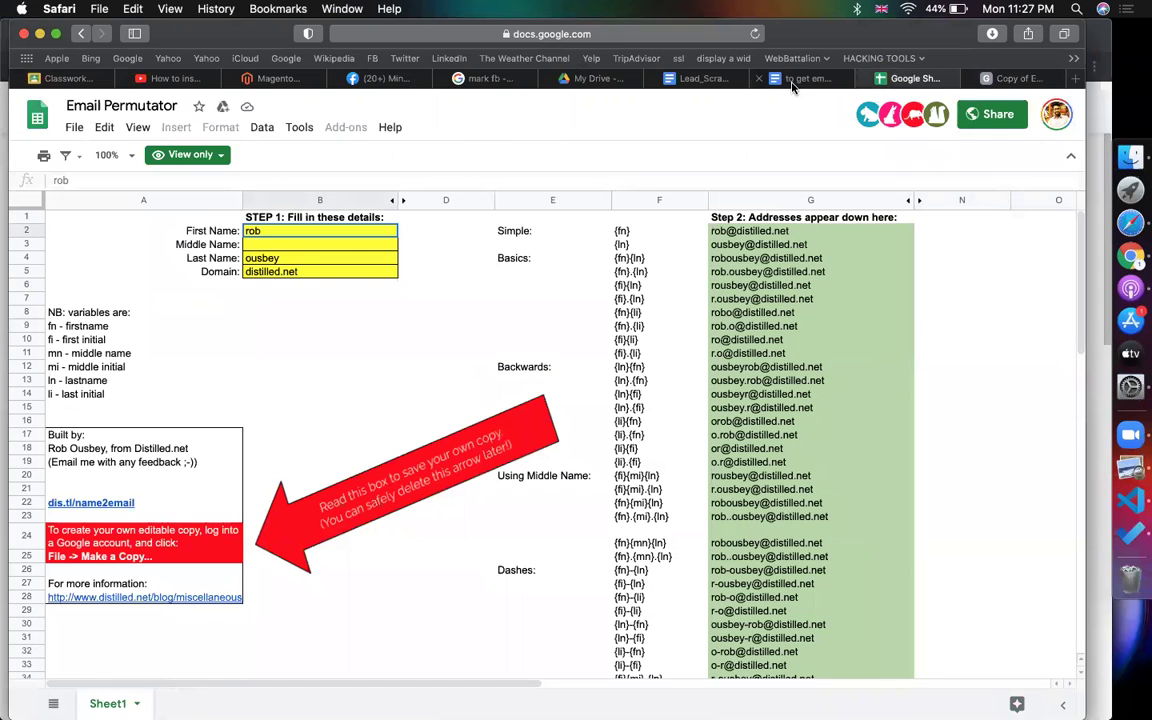
left_click(791, 79)
left_click(60, 78)
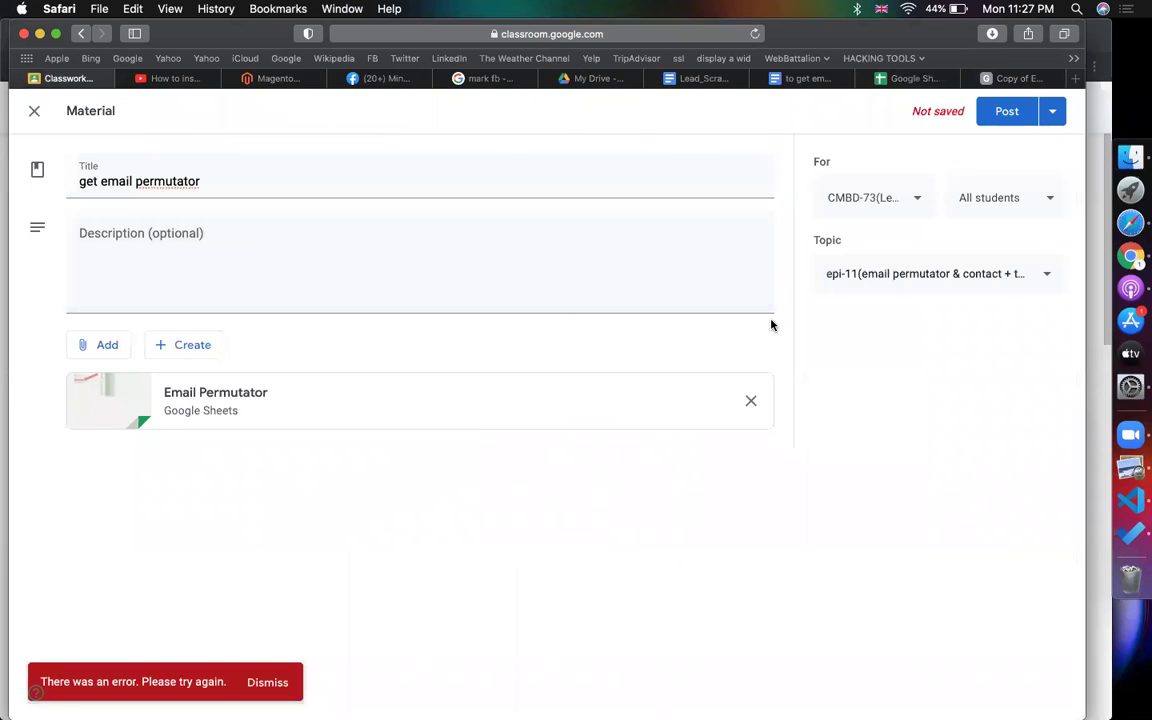
left_click(1008, 118)
left_click(321, 179)
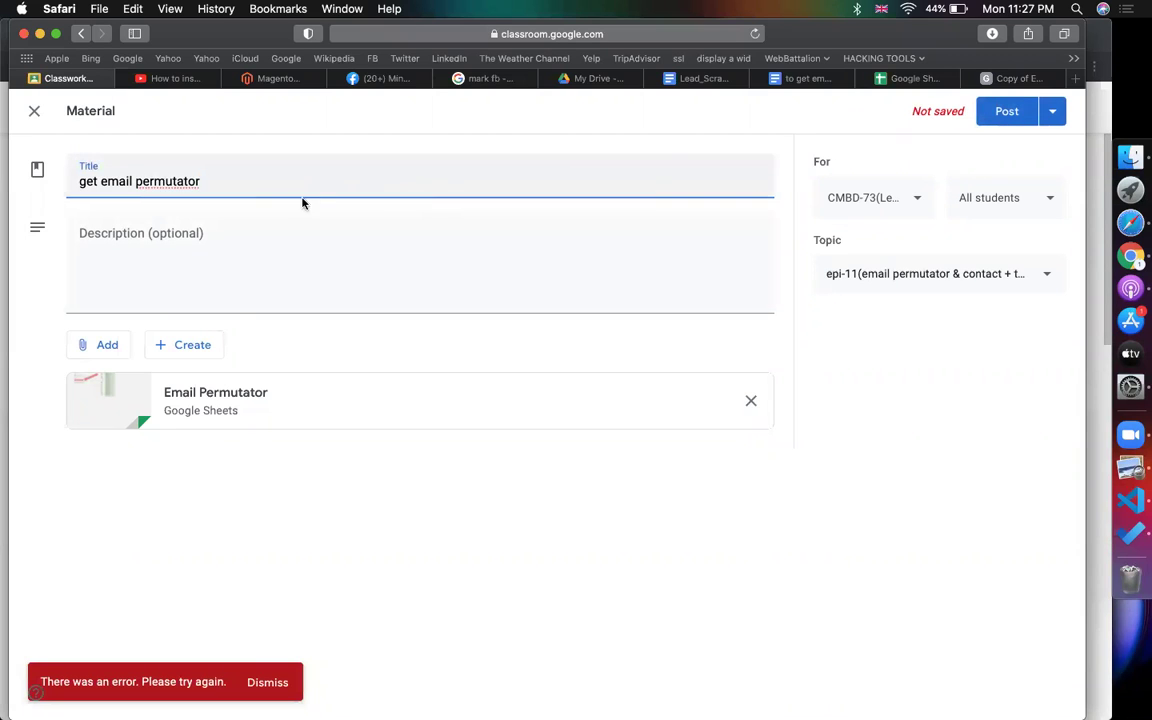
type("sheet")
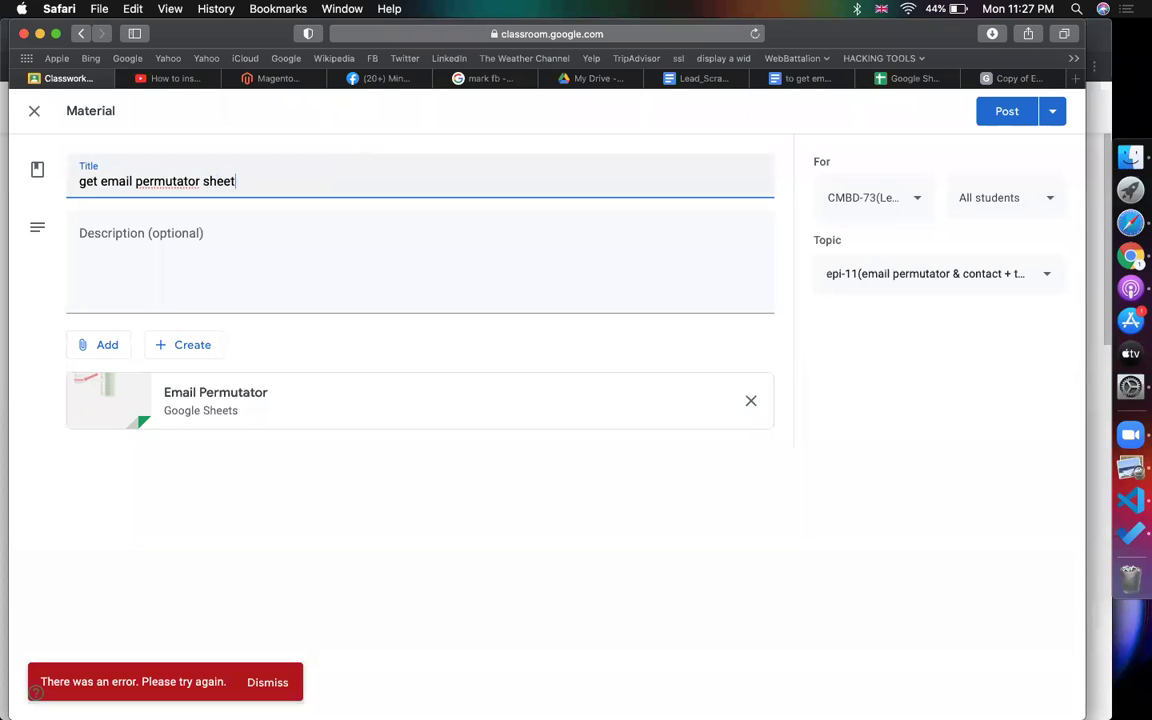
left_click(992, 118)
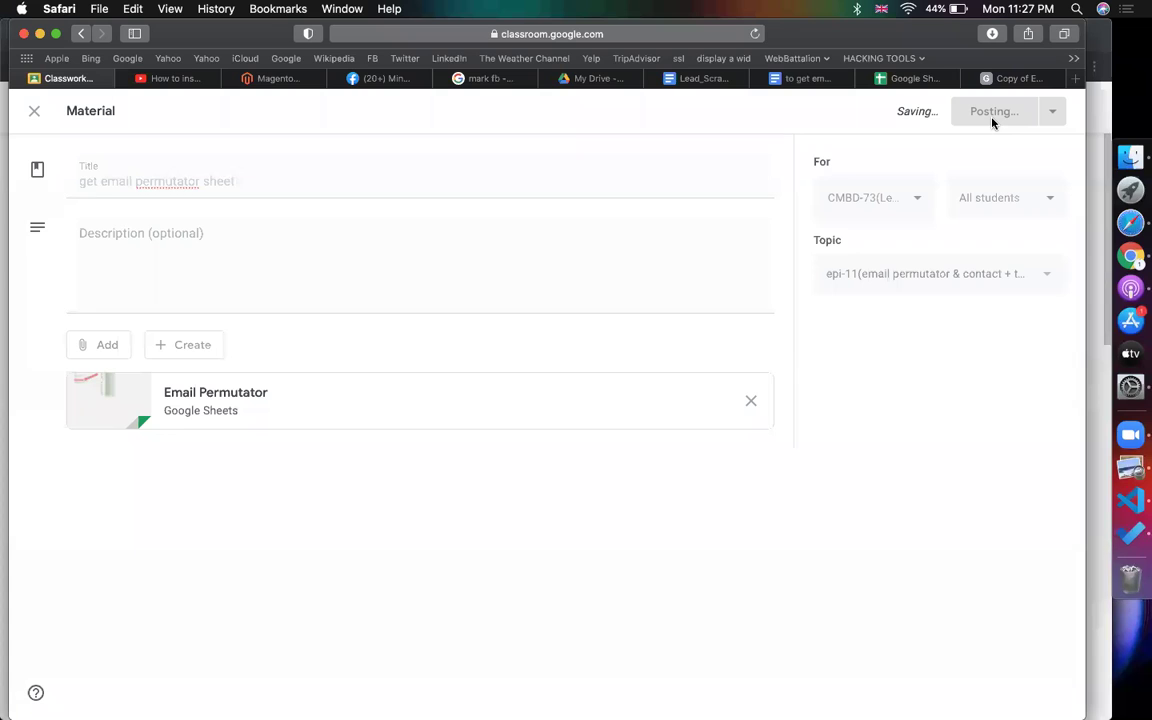
left_click(35, 113)
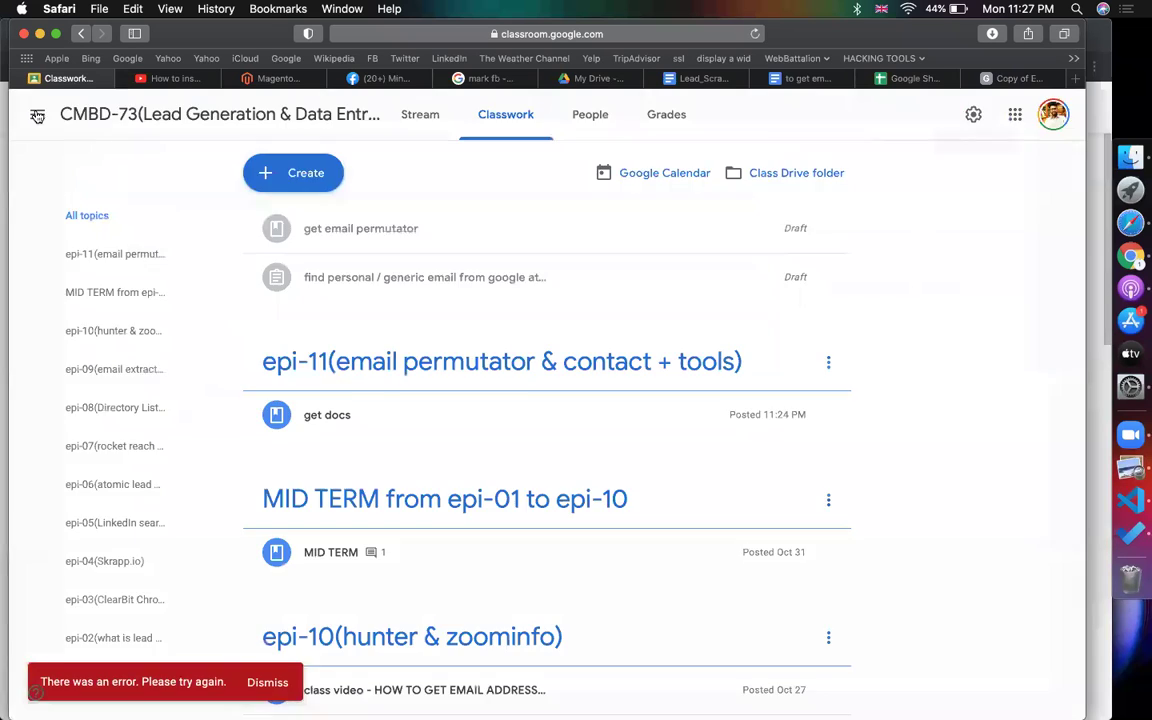
- Post 'get contact + chrome ext' with the Contacts+ for Gmail store link under epi-11
left_click(298, 173)
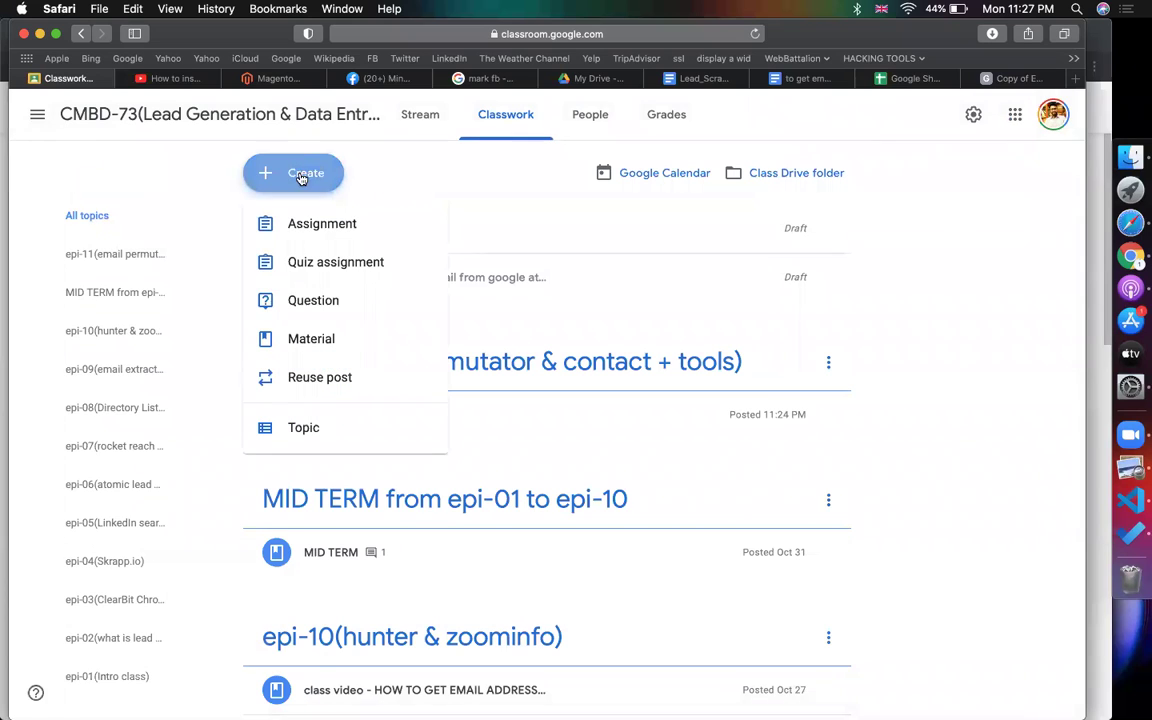
left_click(329, 337)
type("get contact + chrome ext")
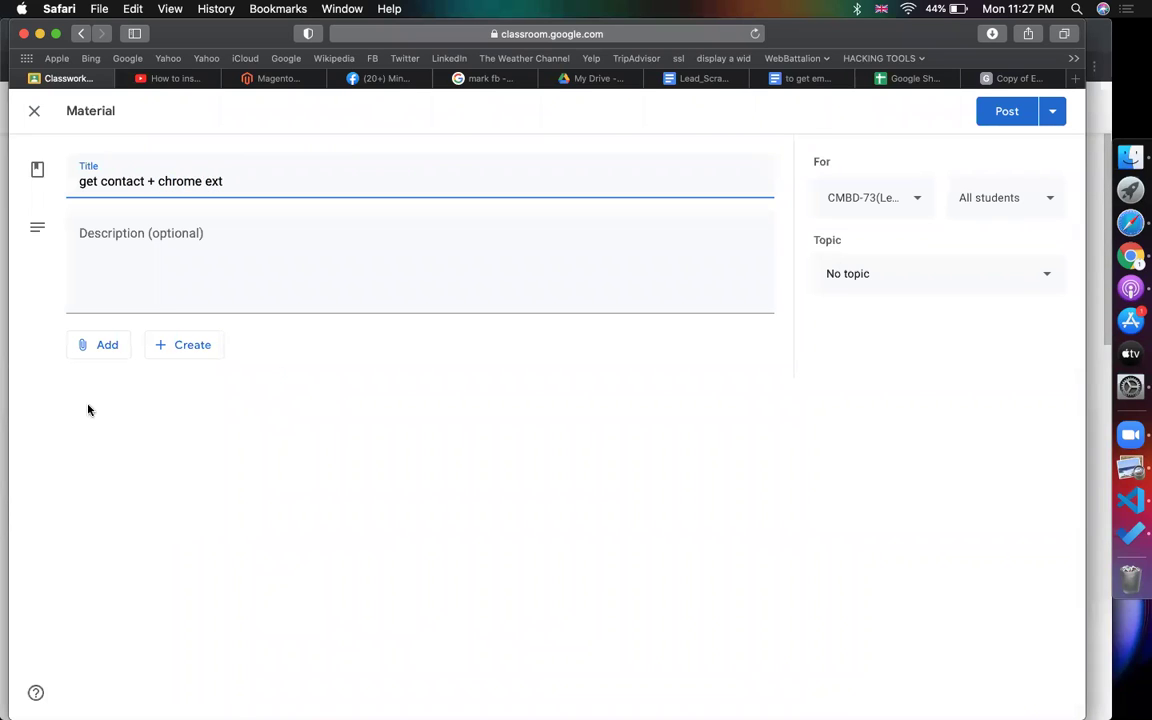
left_click(96, 346)
left_click(124, 404)
key("super+v")
key("Return")
left_click(995, 270)
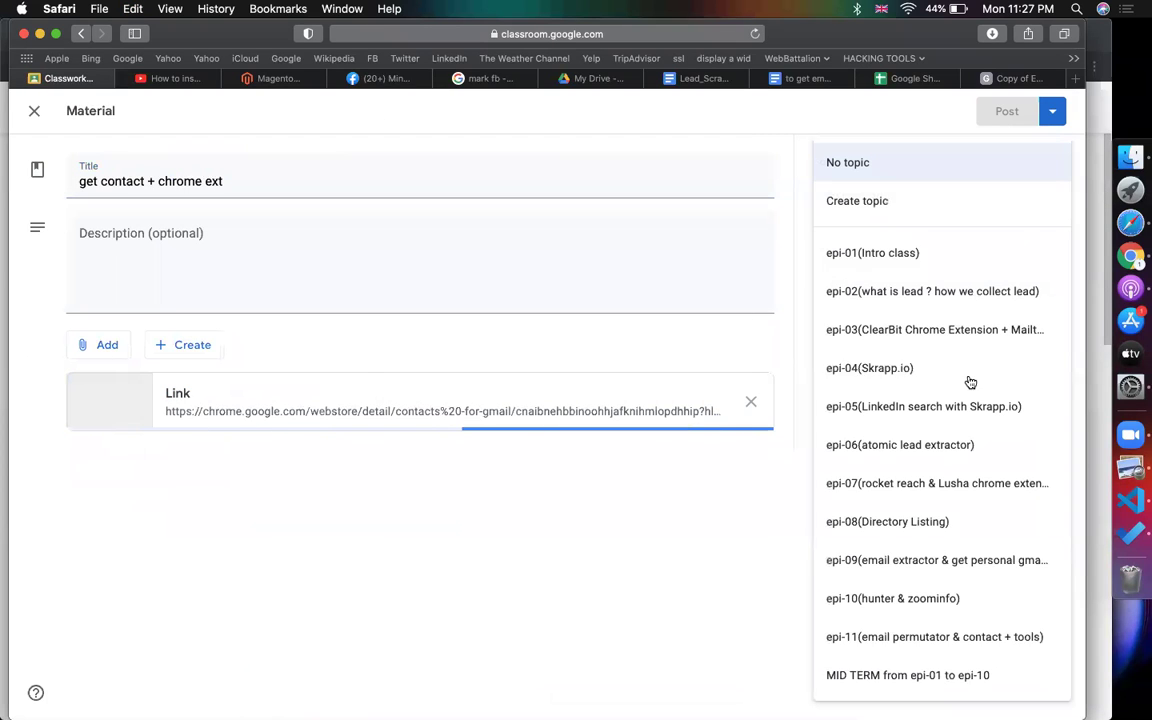
left_click(1008, 640)
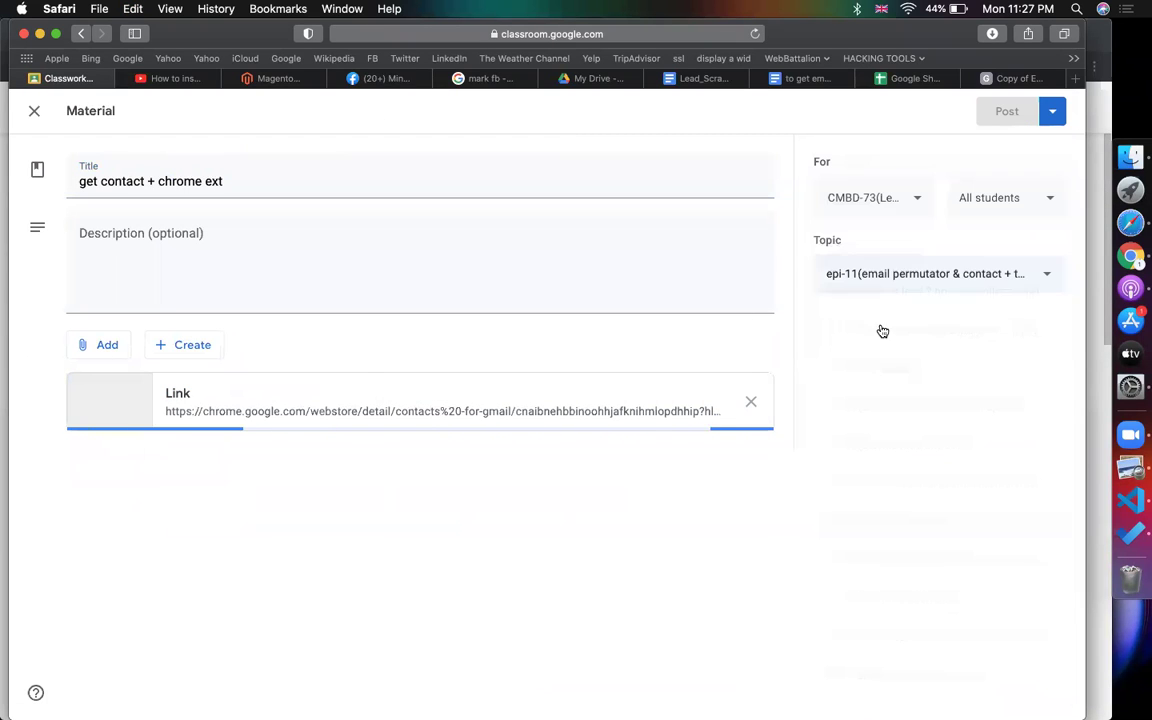
left_click(1008, 111)
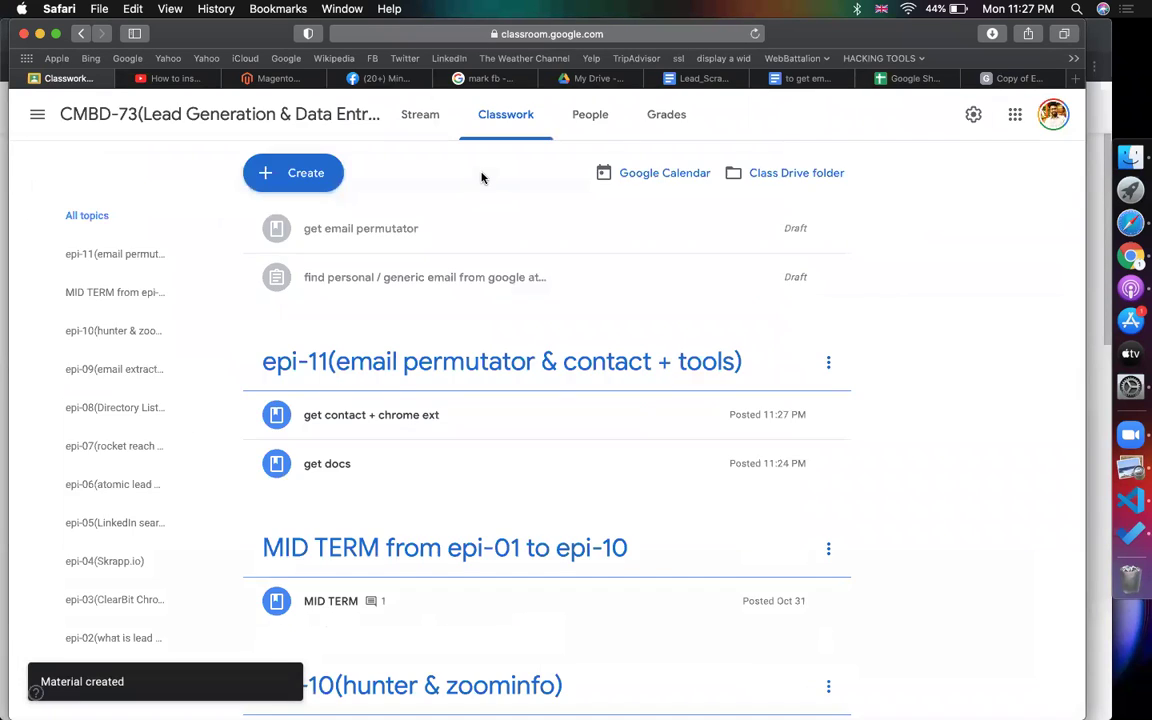
- File the 'get email permutator' draft under topic epi-11 and post it to students
left_click(820, 232)
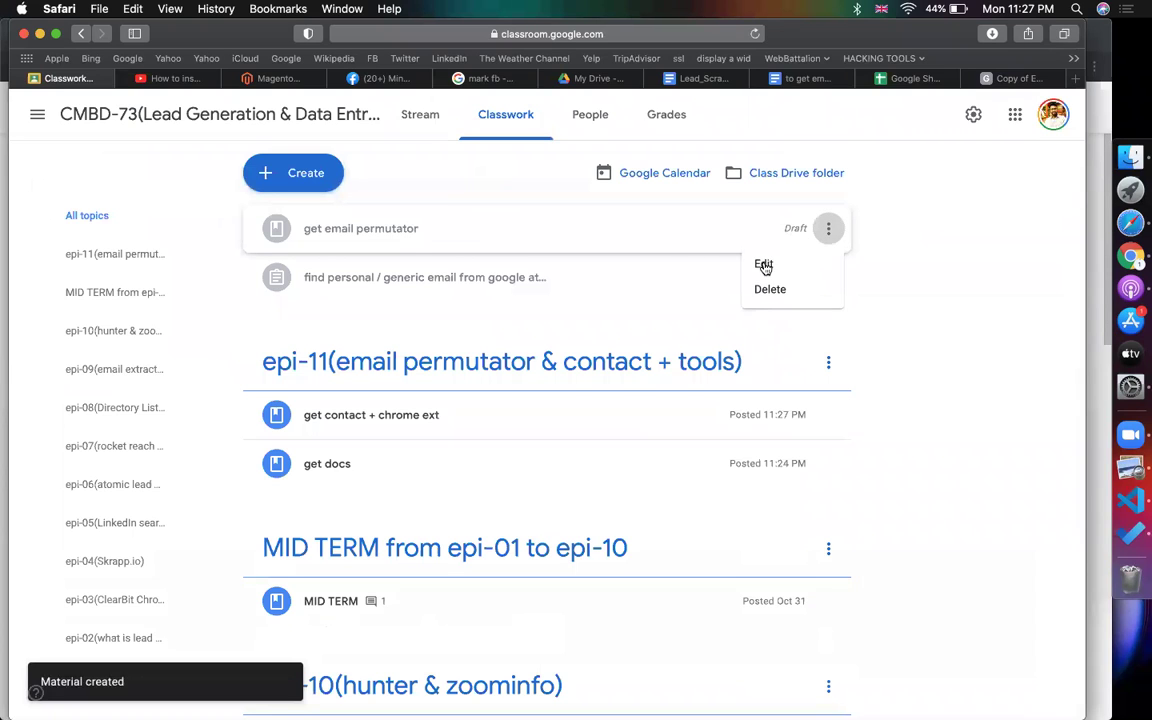
left_click(766, 258)
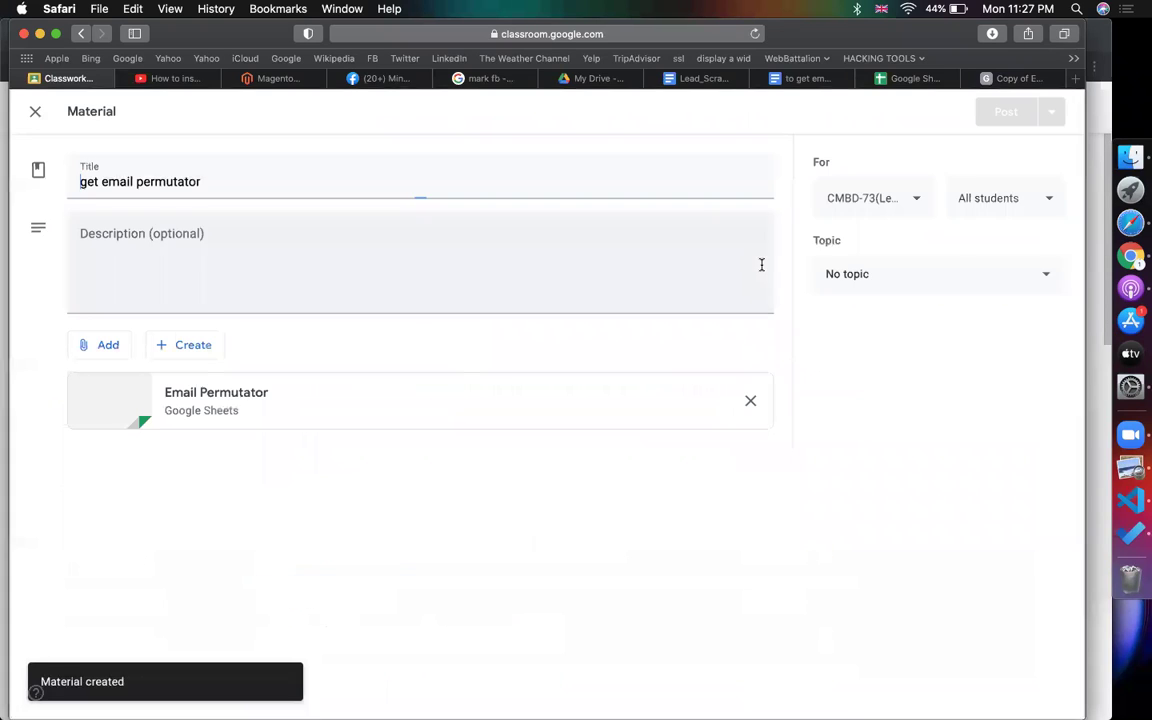
left_click(915, 268)
left_click(927, 640)
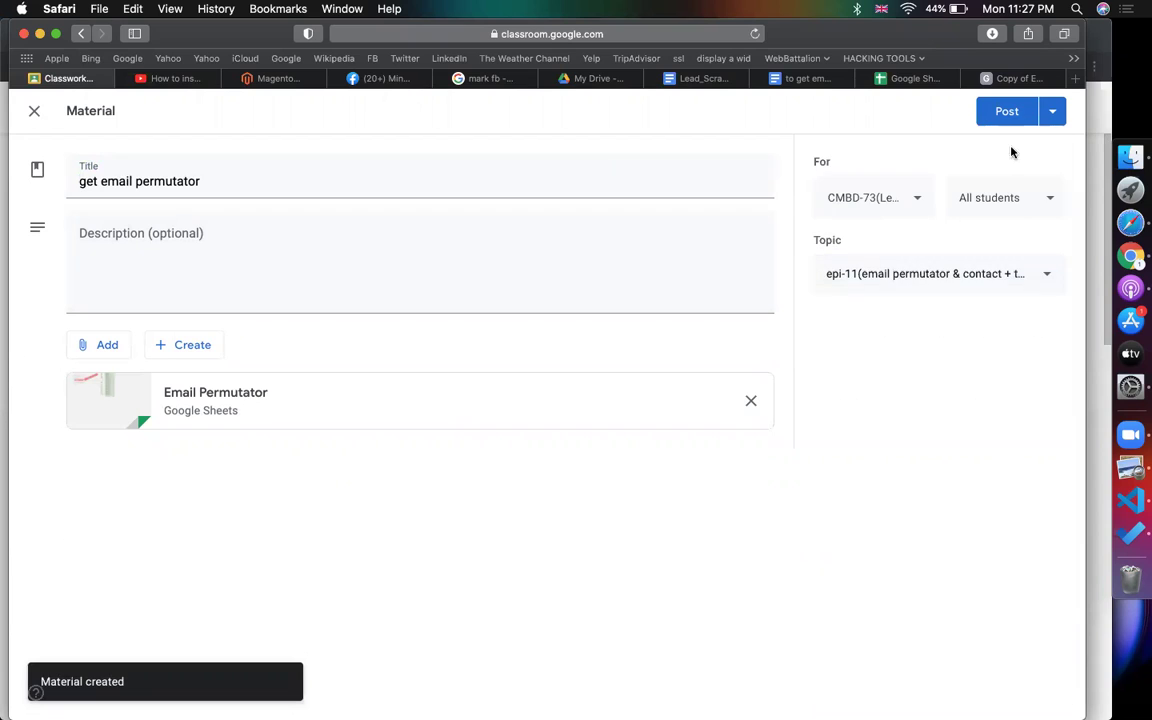
left_click(1005, 113)
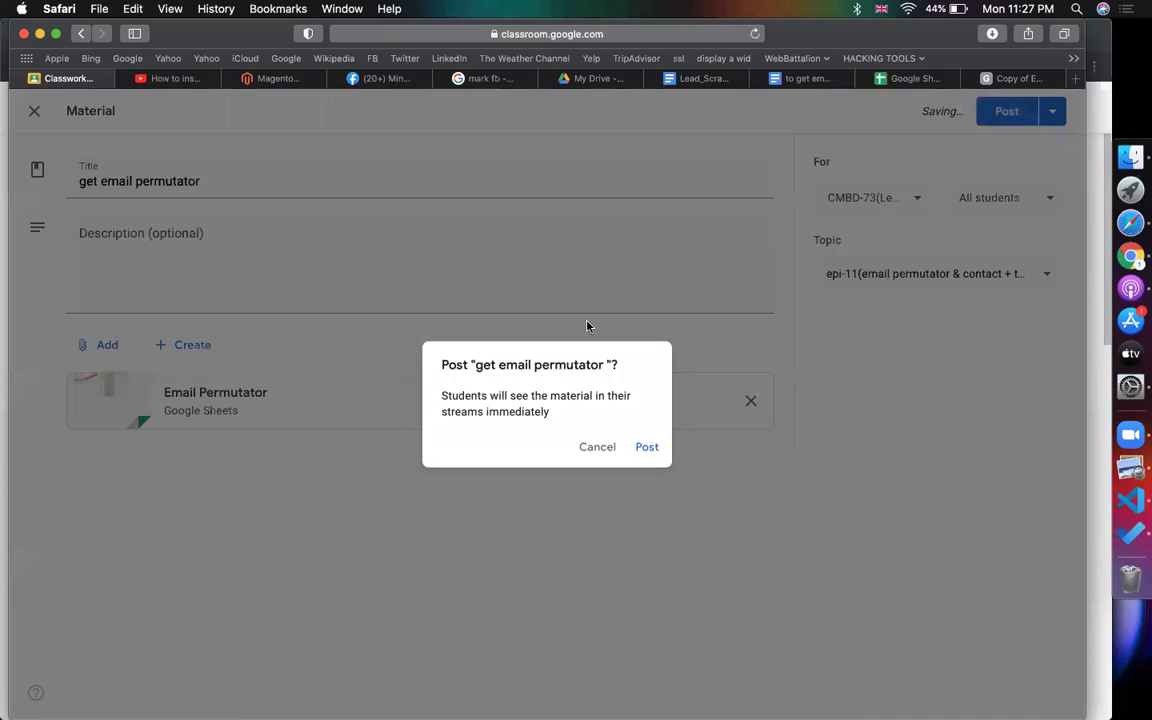
left_click(648, 447)
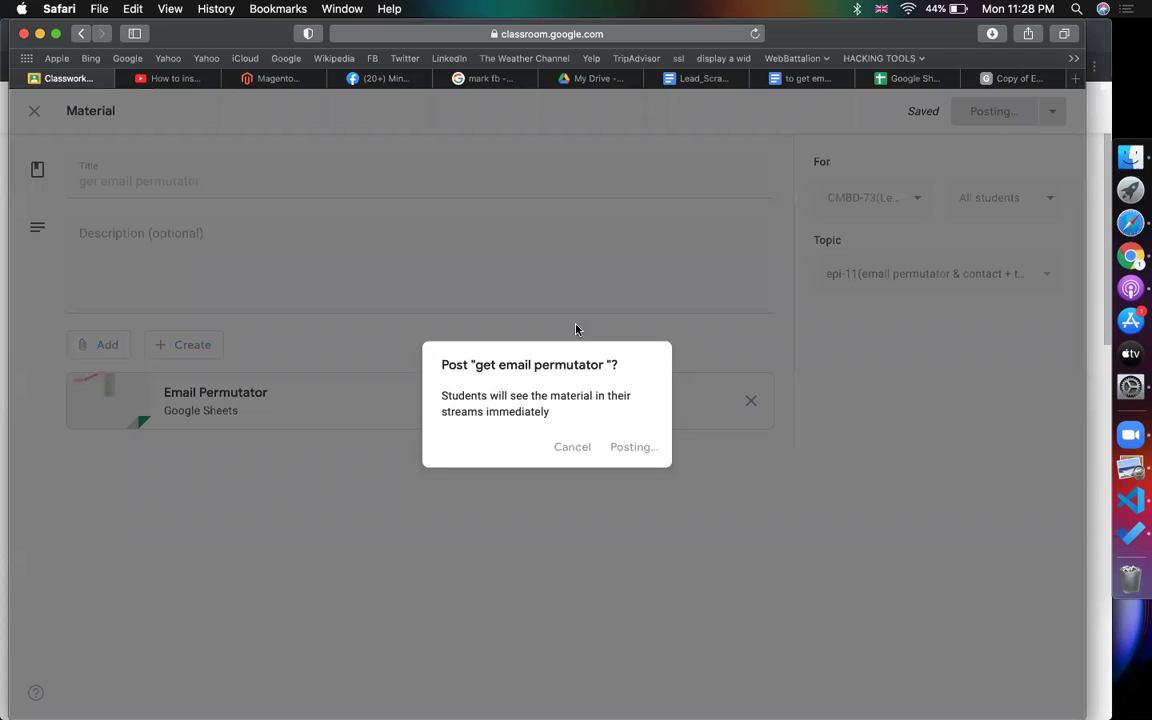
left_click(1100, 248)
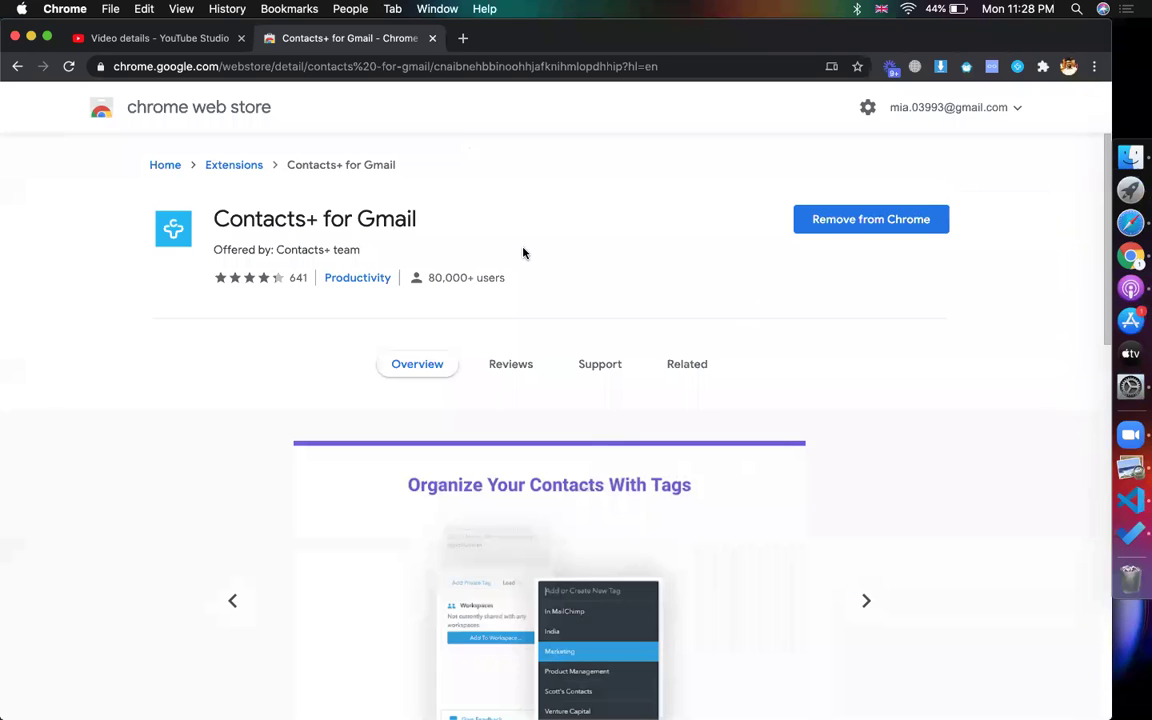
- Load Gmail from the address bar, then return to the Copy of Email Permutator spreadsheet
left_click(380, 70)
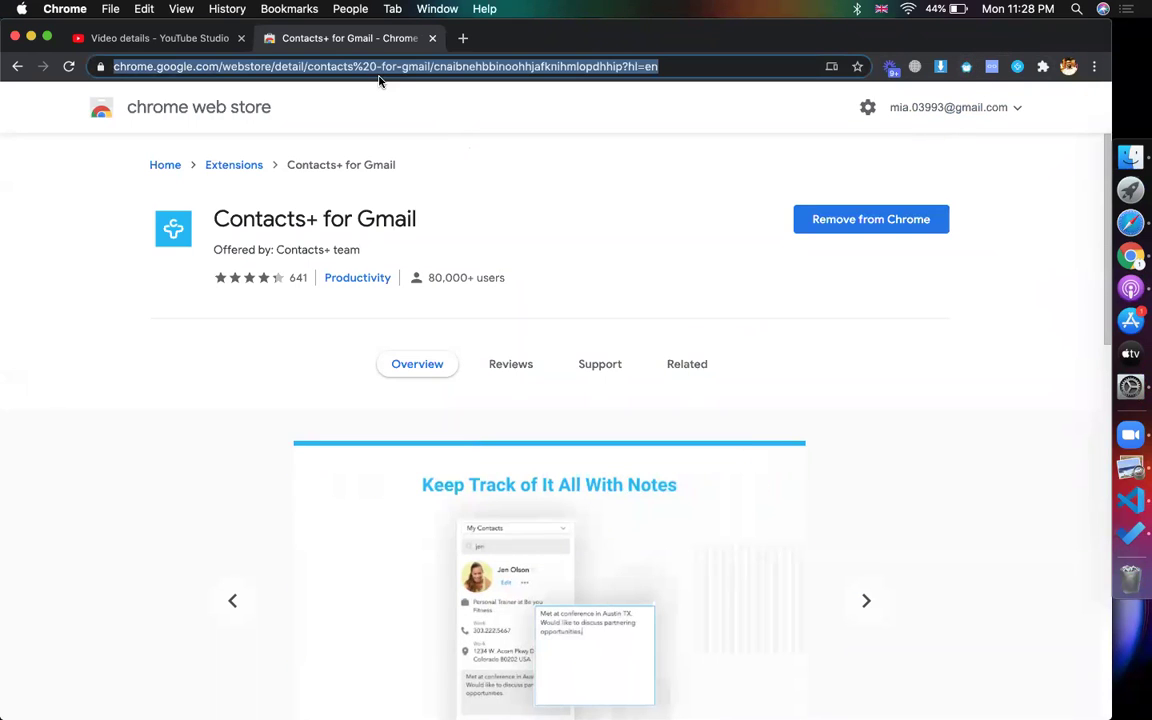
type("go")
key("BackSpace")
type("mail")
key("Return")
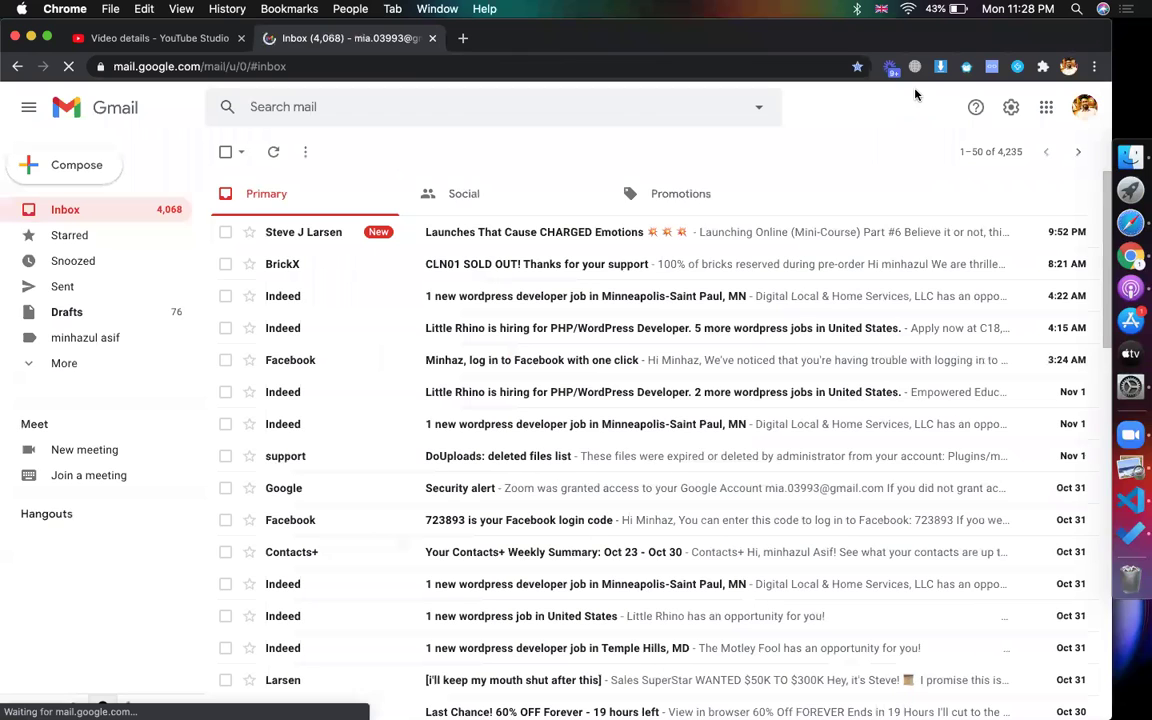
left_click(1131, 221)
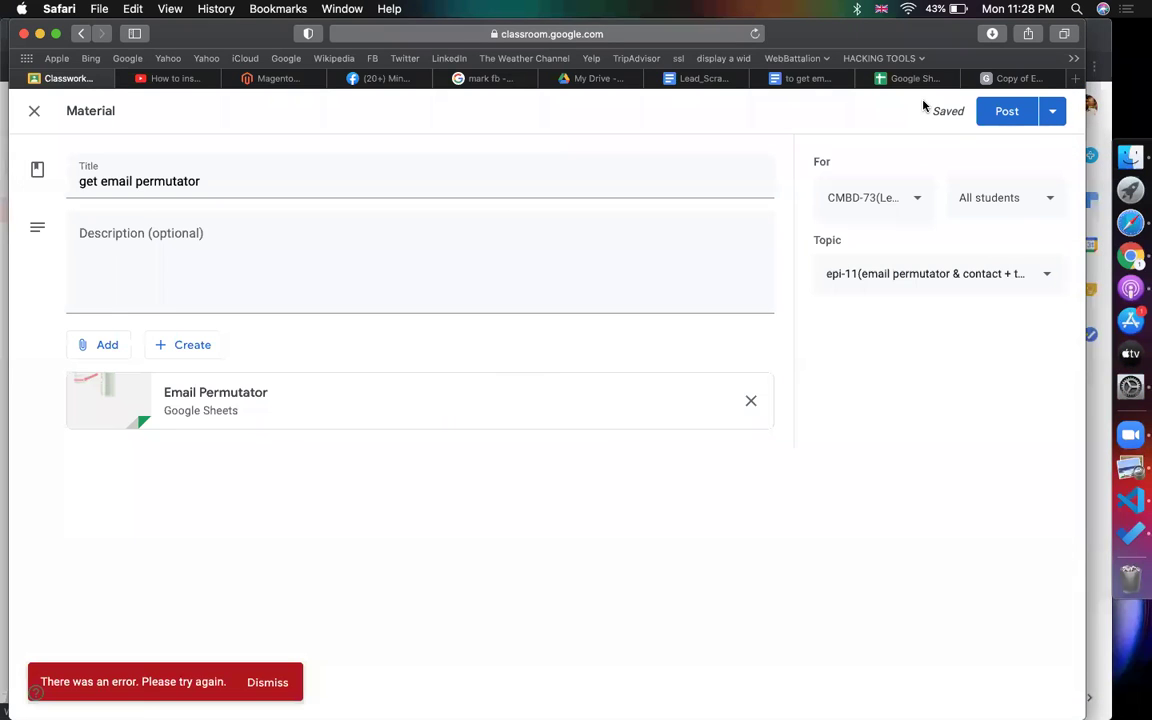
left_click(905, 78)
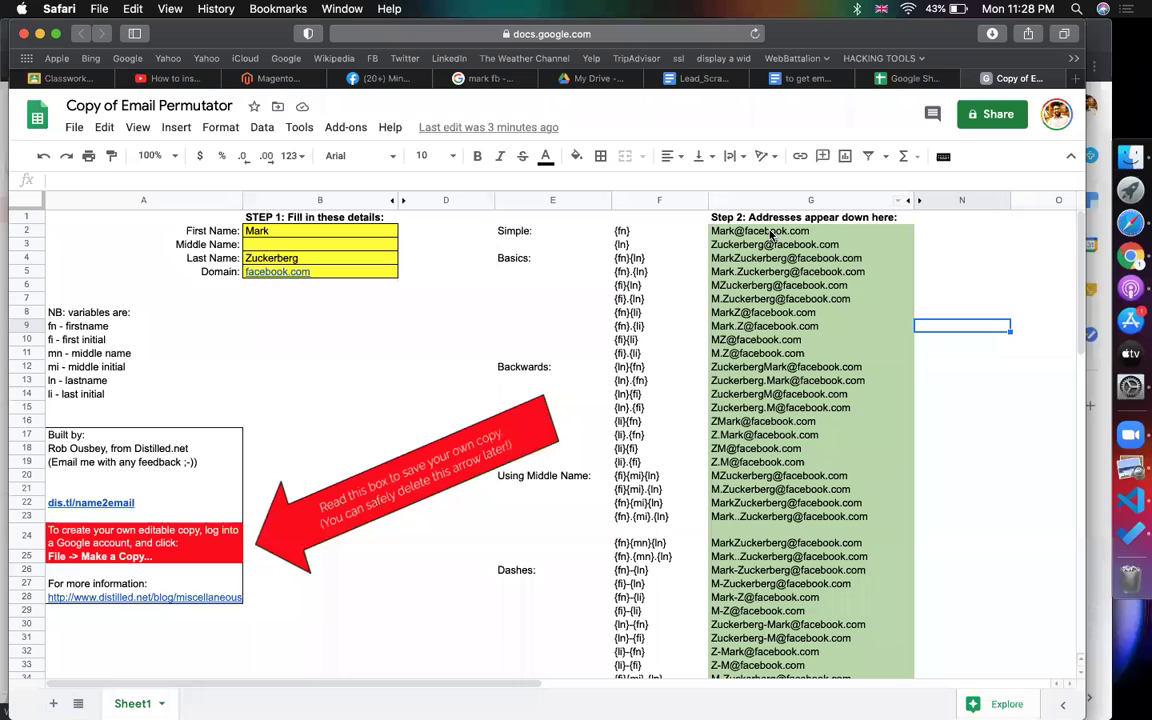
- Copy the generated facebook.com addresses in column G and switch to Gmail in Chrome
left_click_drag(770, 234, 763, 588)
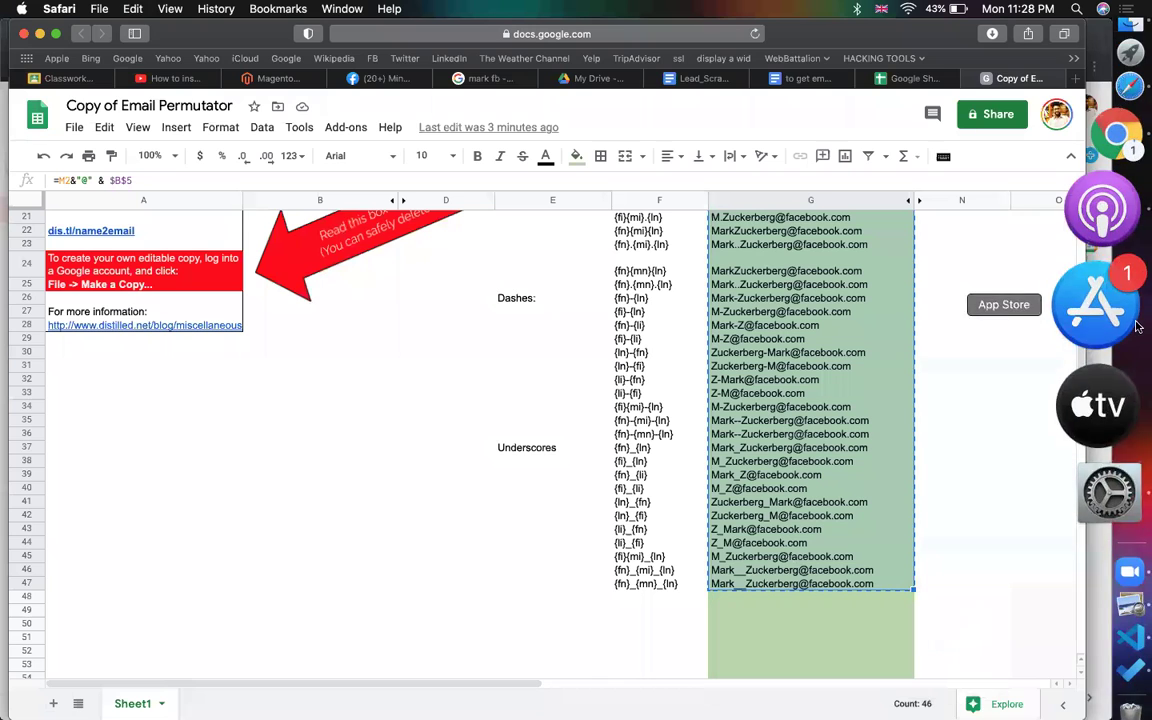
left_click(1105, 255)
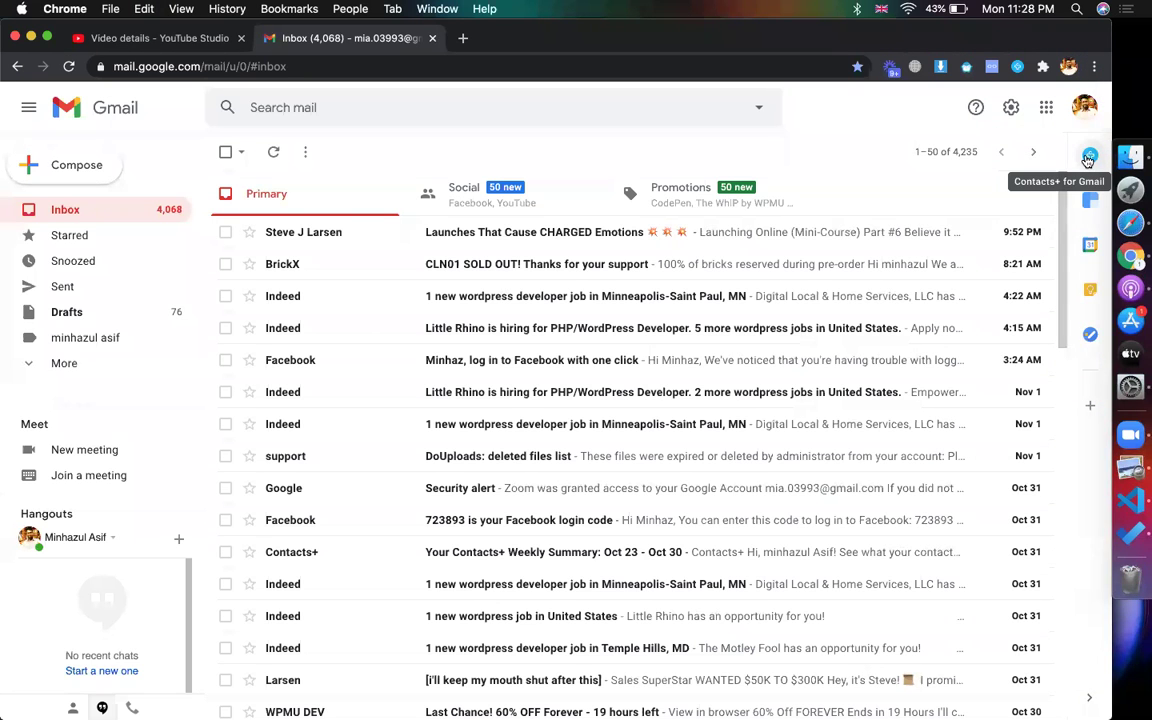
- Sign in to the Contacts+ sidebar with Google and start a new Gmail message
left_click(1089, 158)
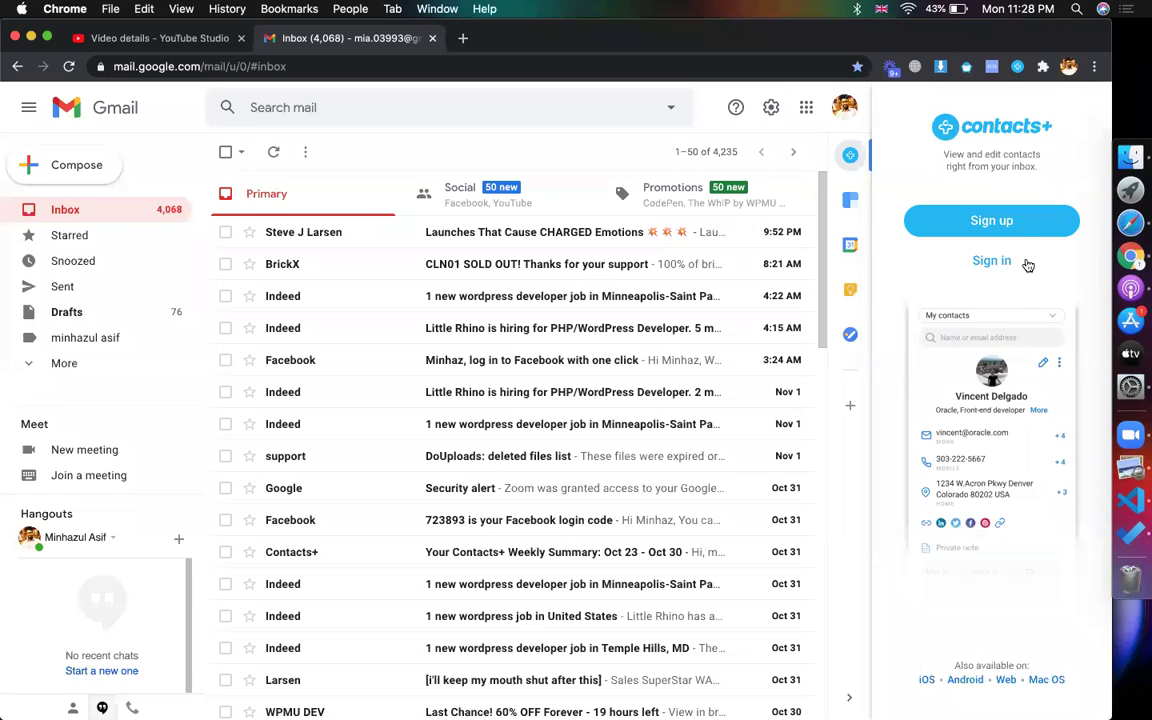
left_click(1027, 265)
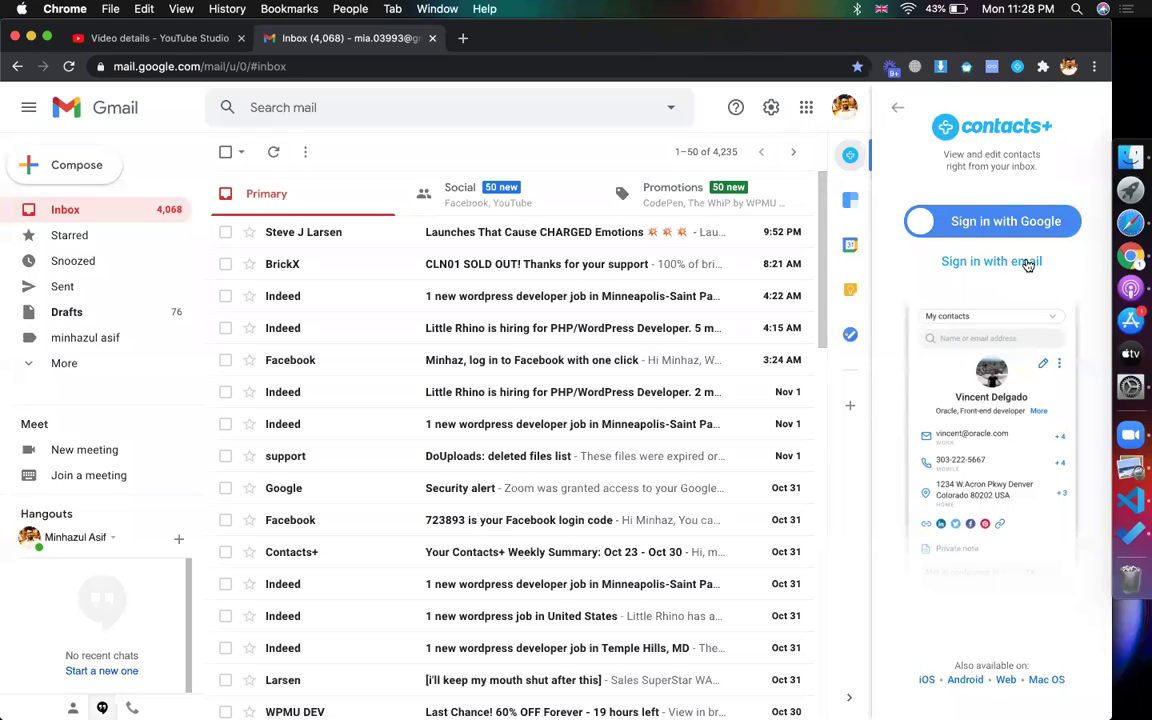
left_click(1005, 221)
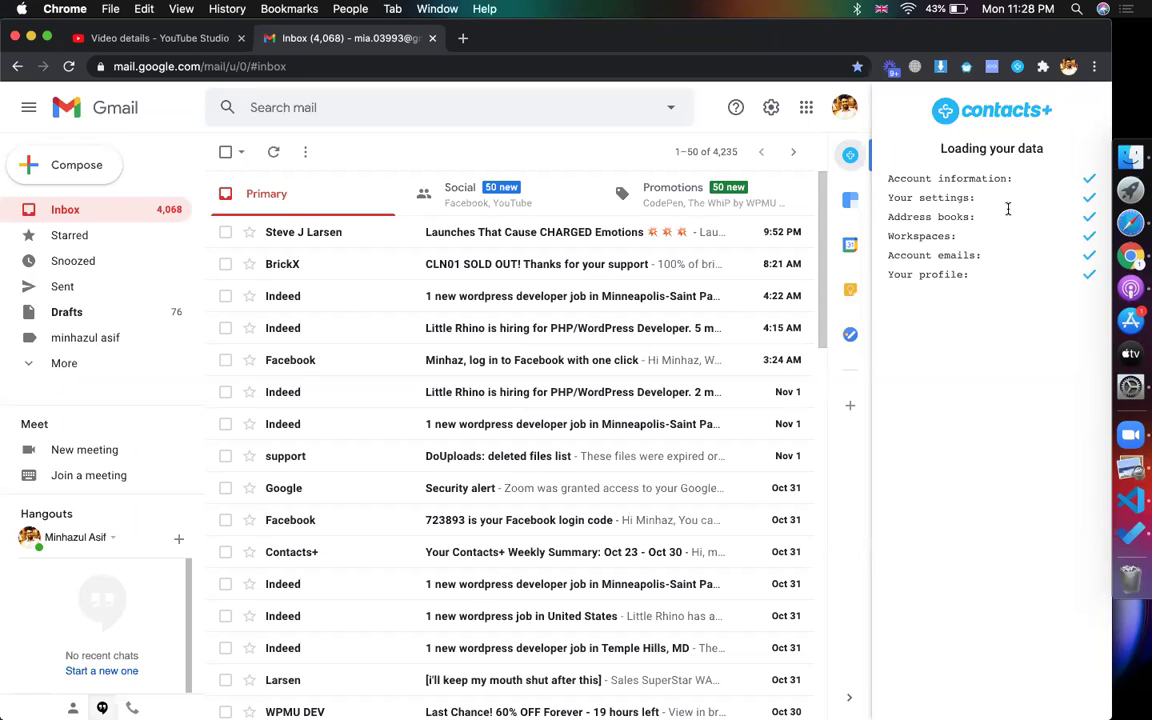
left_click(116, 181)
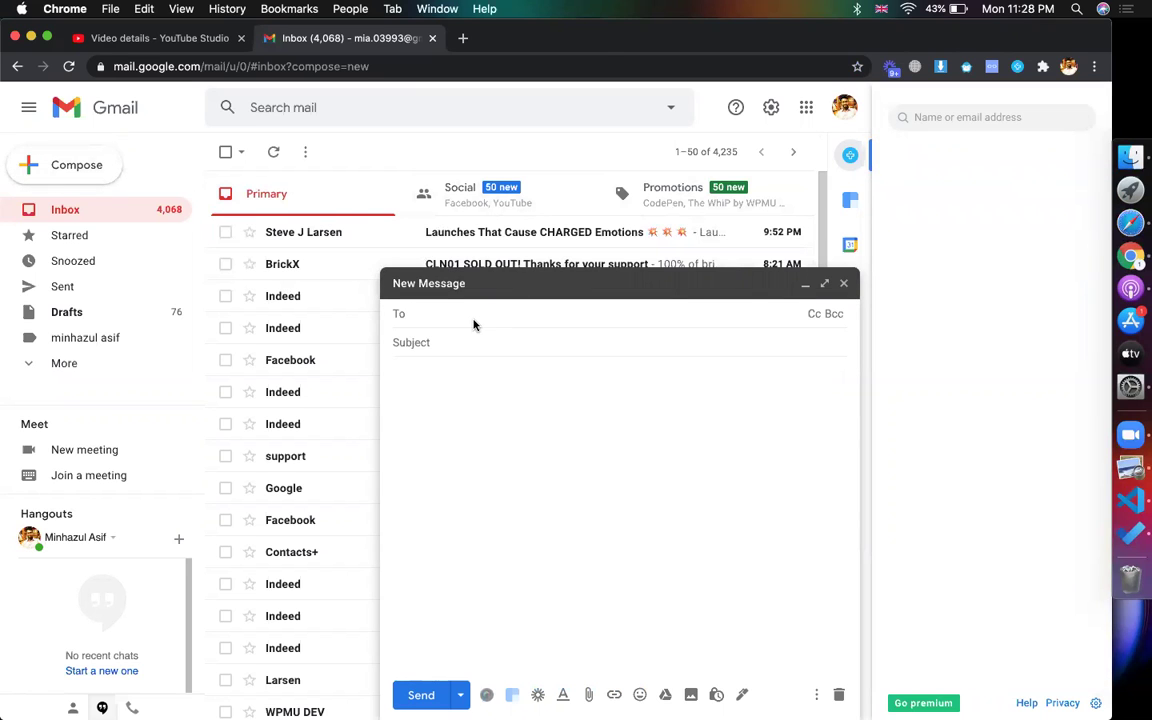
key("super+v")
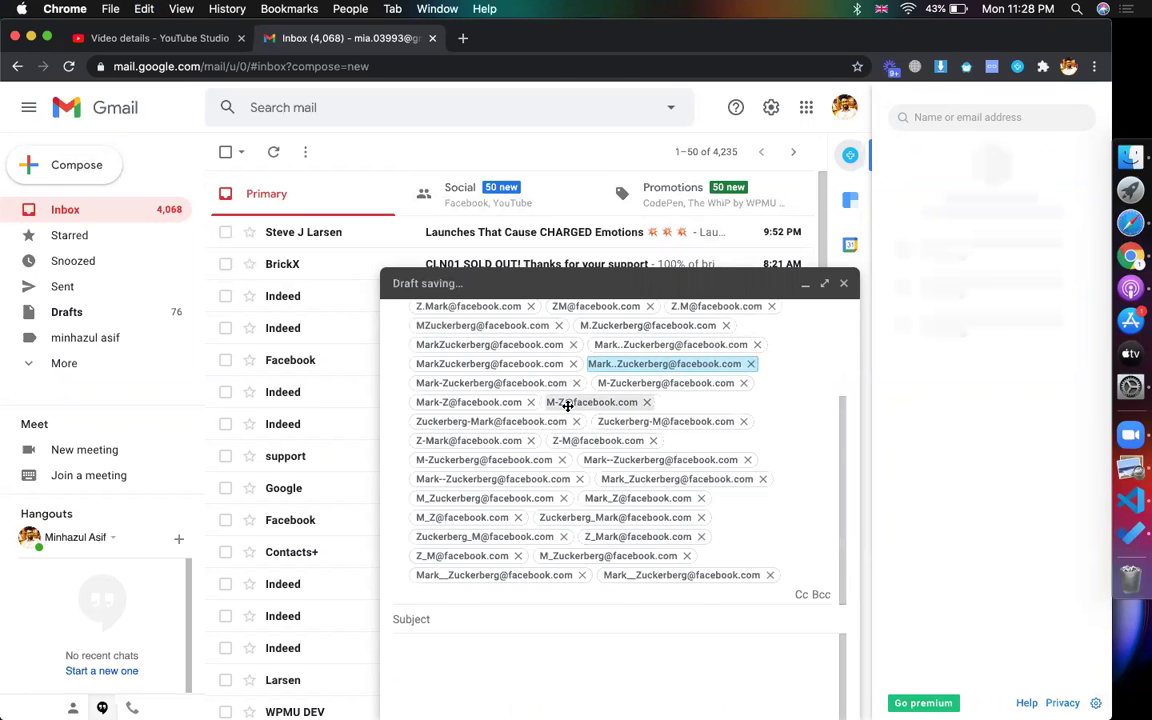
scroll(567, 405, "up", 3)
left_click(540, 409)
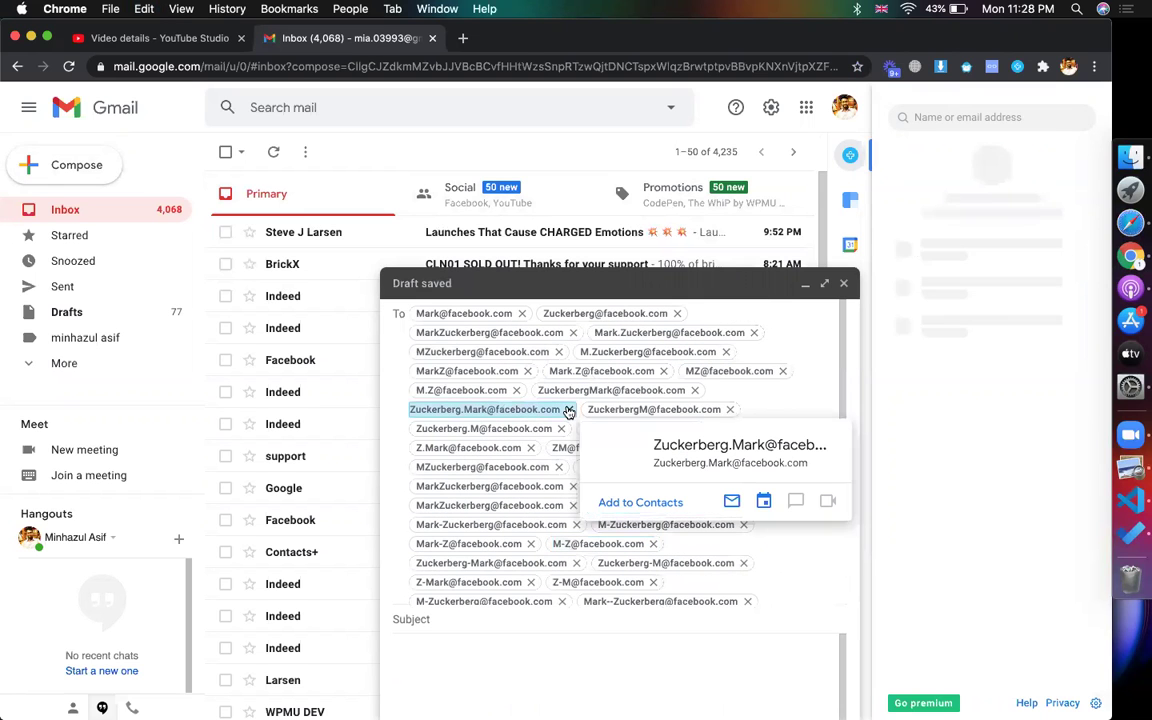
left_click(477, 315)
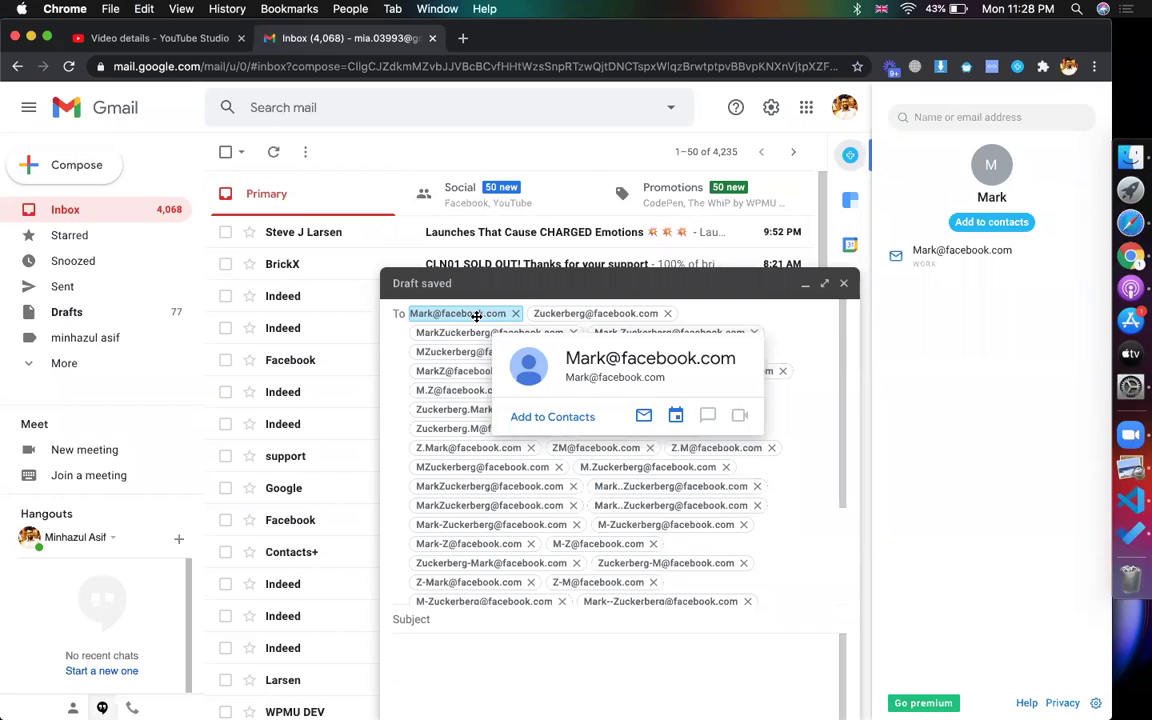
left_click(541, 313)
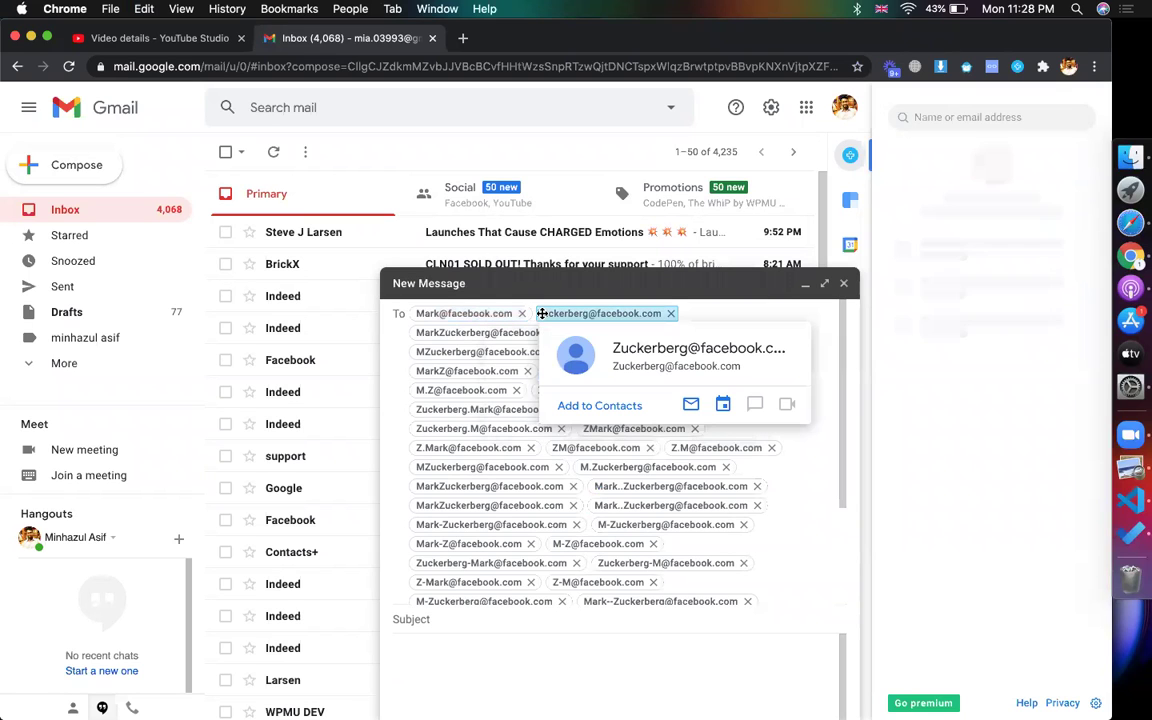
left_click(491, 332)
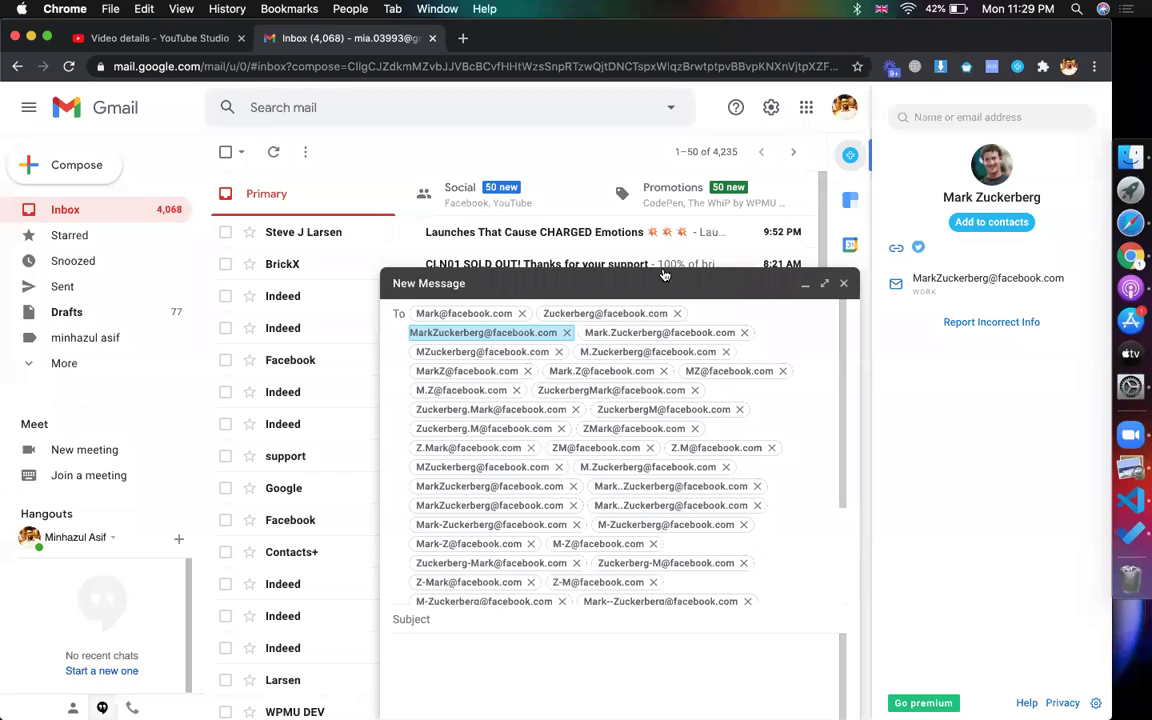
left_click(466, 313)
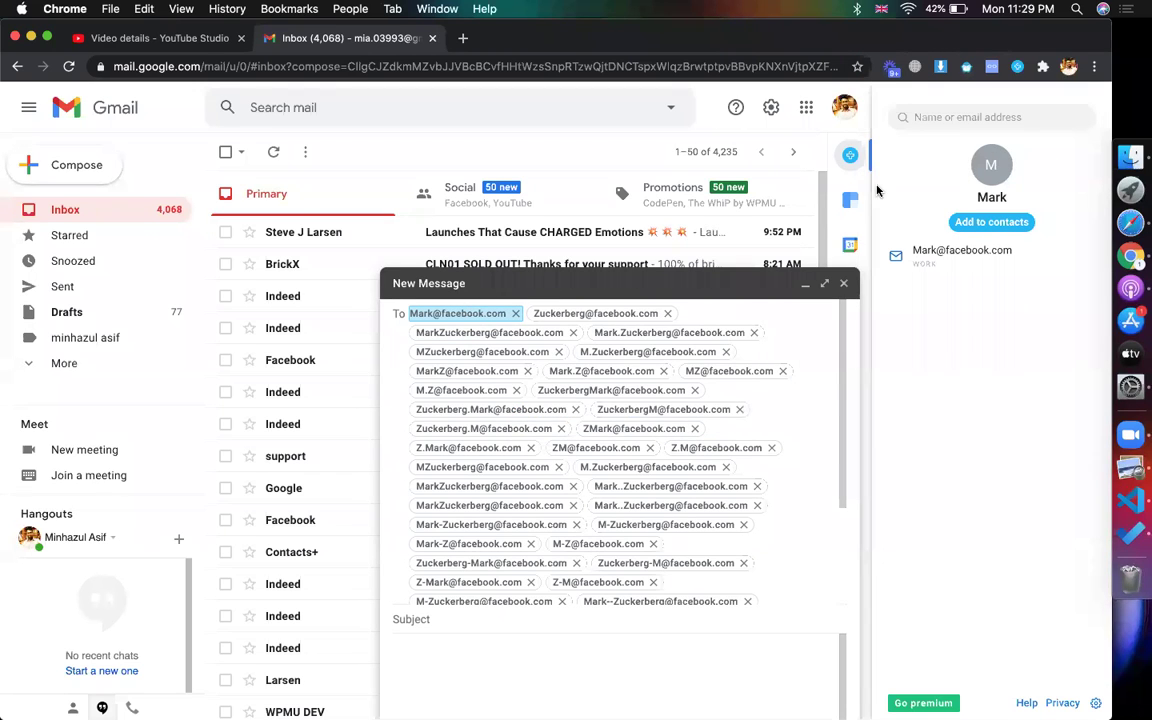
left_click(625, 312)
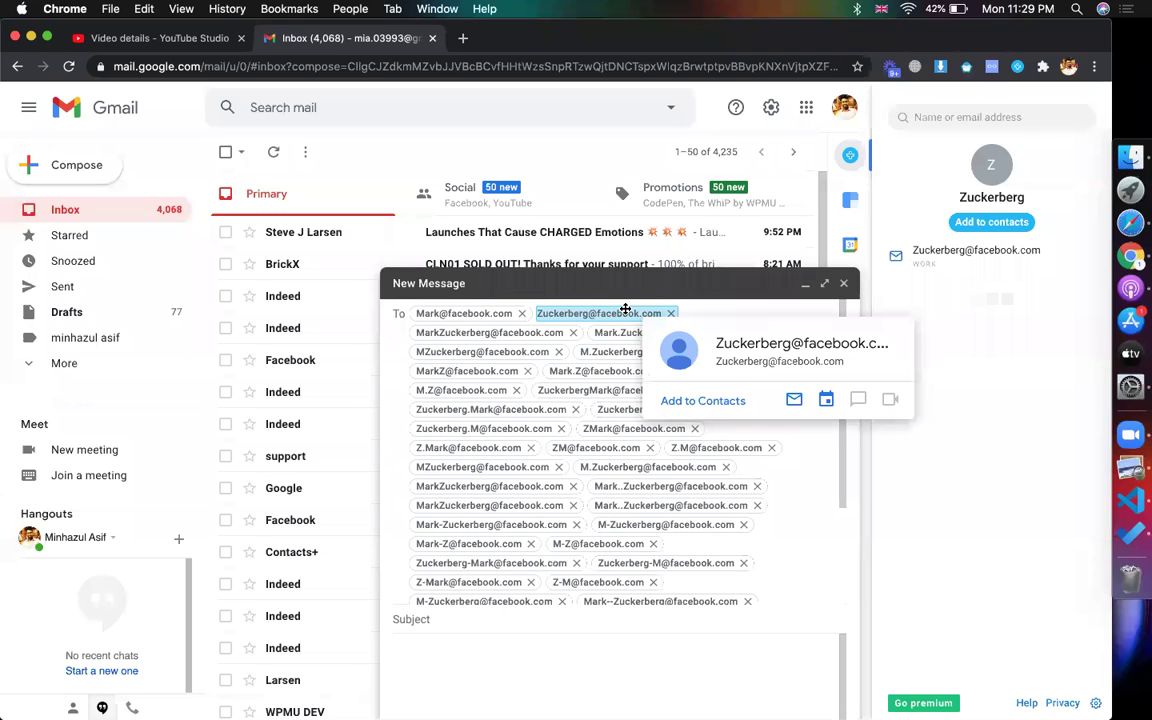
left_click(531, 331)
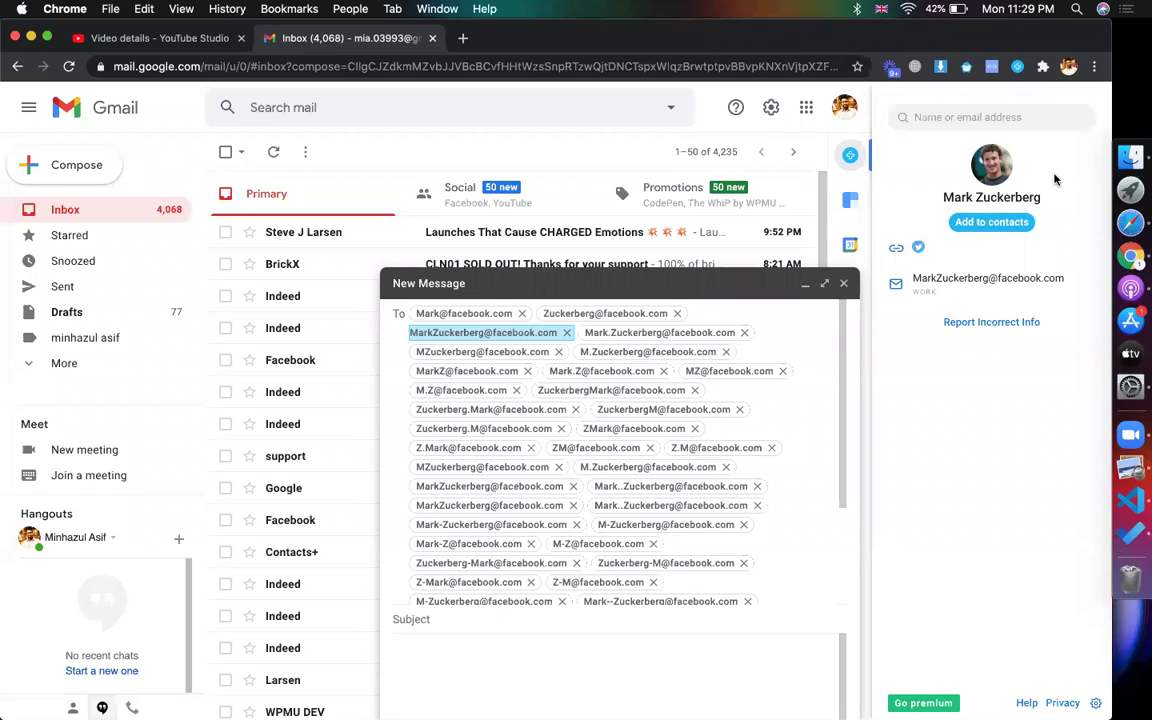
left_click(616, 332)
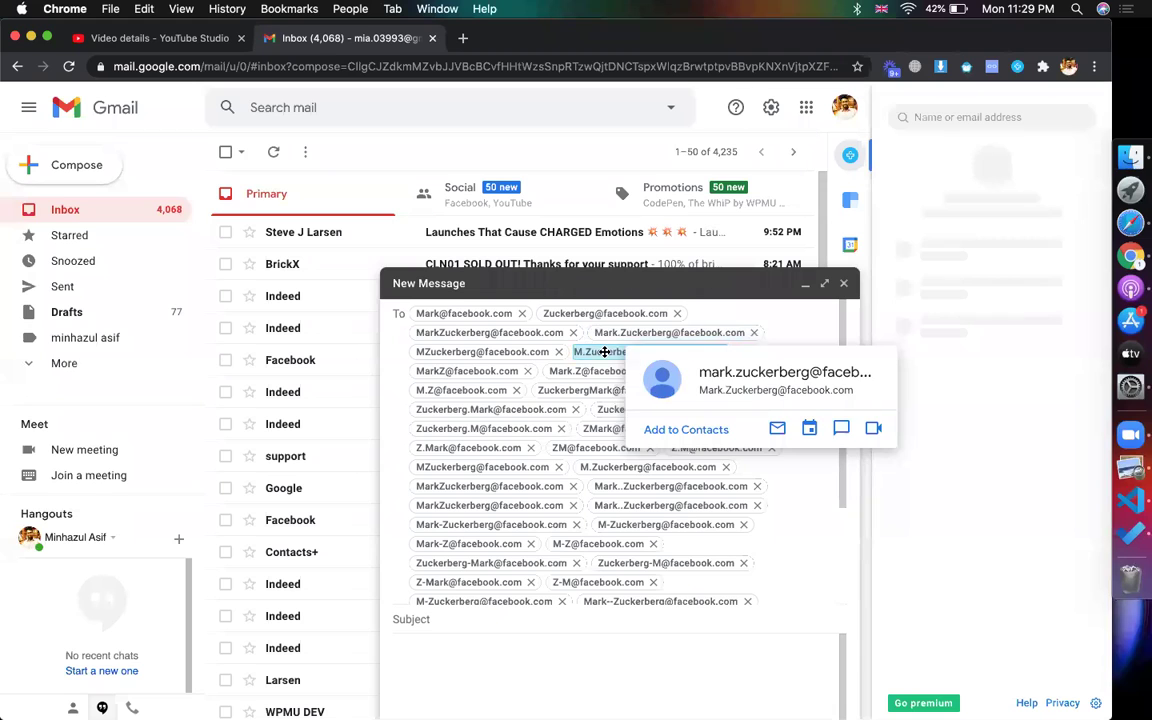
left_click(604, 352)
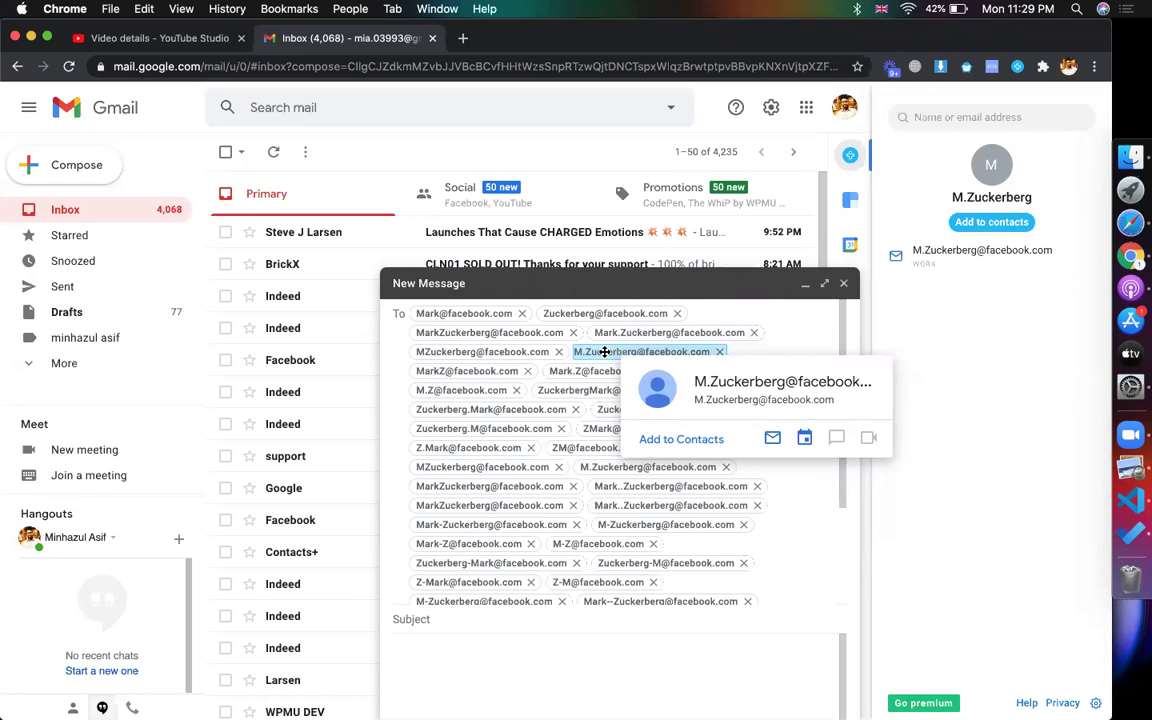
double_click(528, 334)
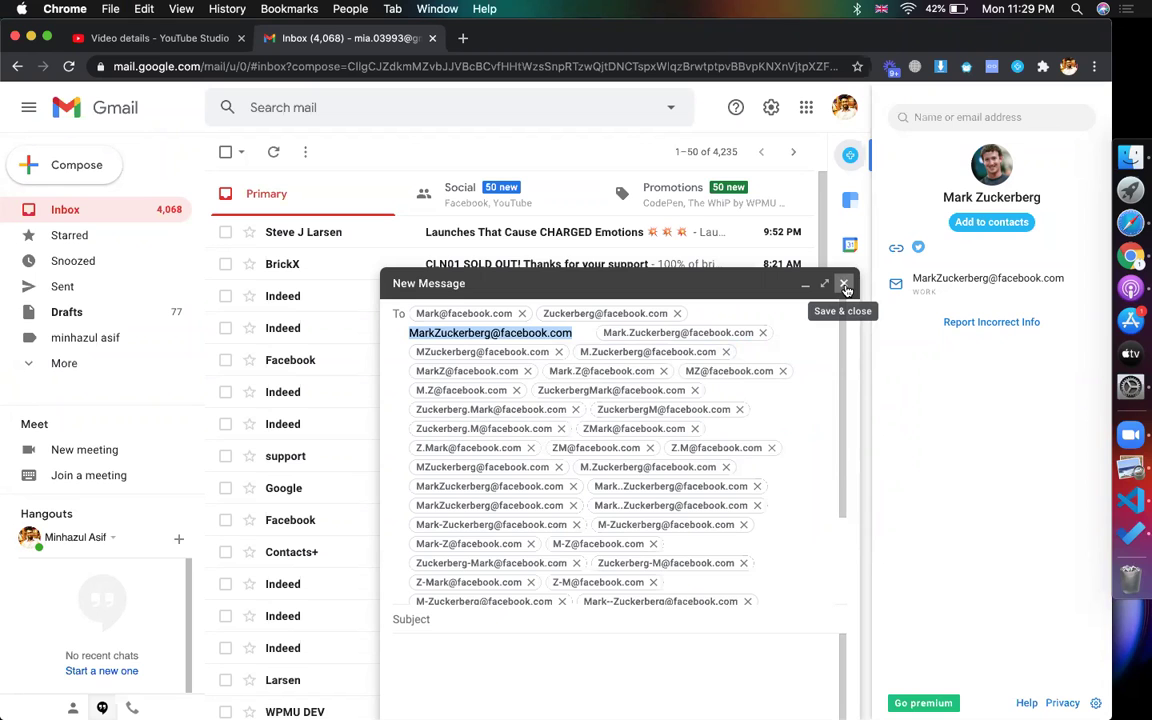
scroll(528, 440, "down", 3)
- Add the user's own Gmail address from the suggestions after the last facebook.com recipient
left_click(725, 555)
left_click(610, 597)
type("mia")
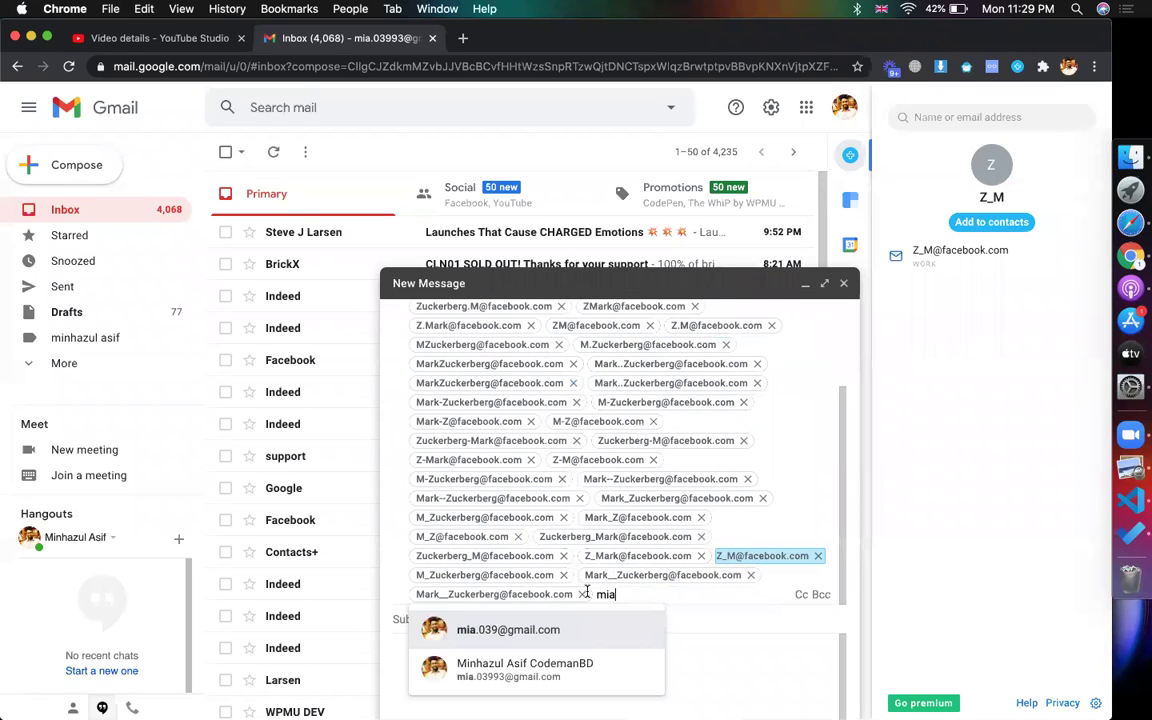
left_click(531, 629)
left_click(660, 594)
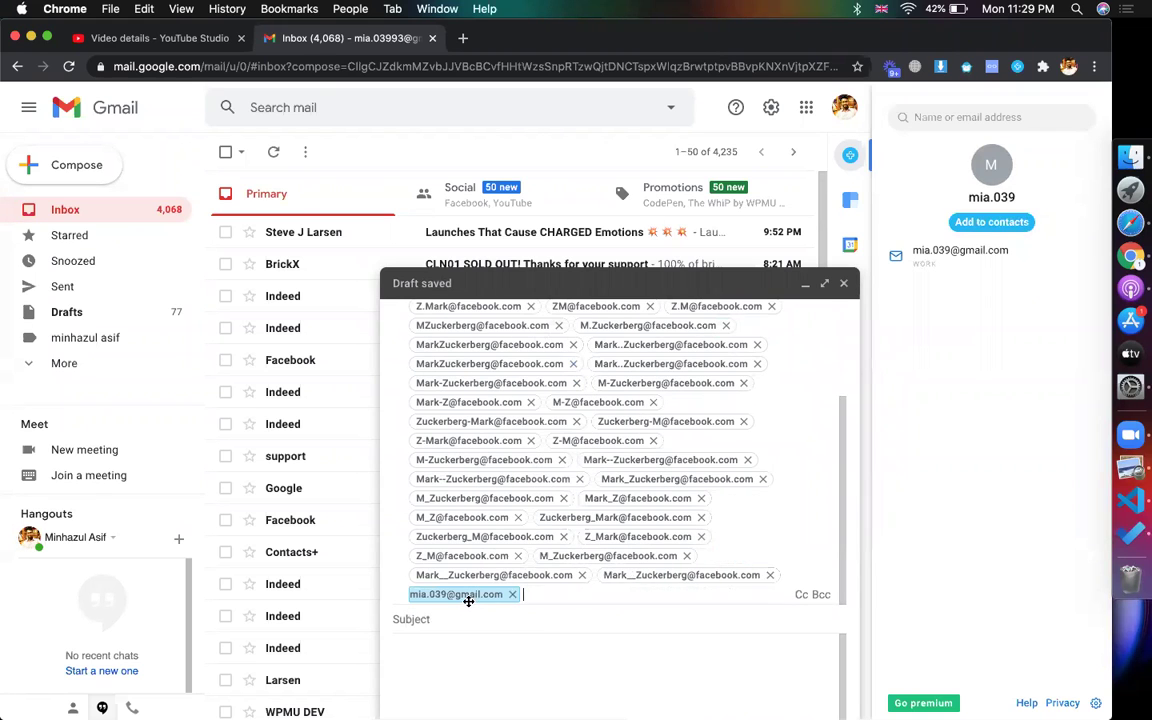
mouse_move(468, 601)
mouse_move(468, 596)
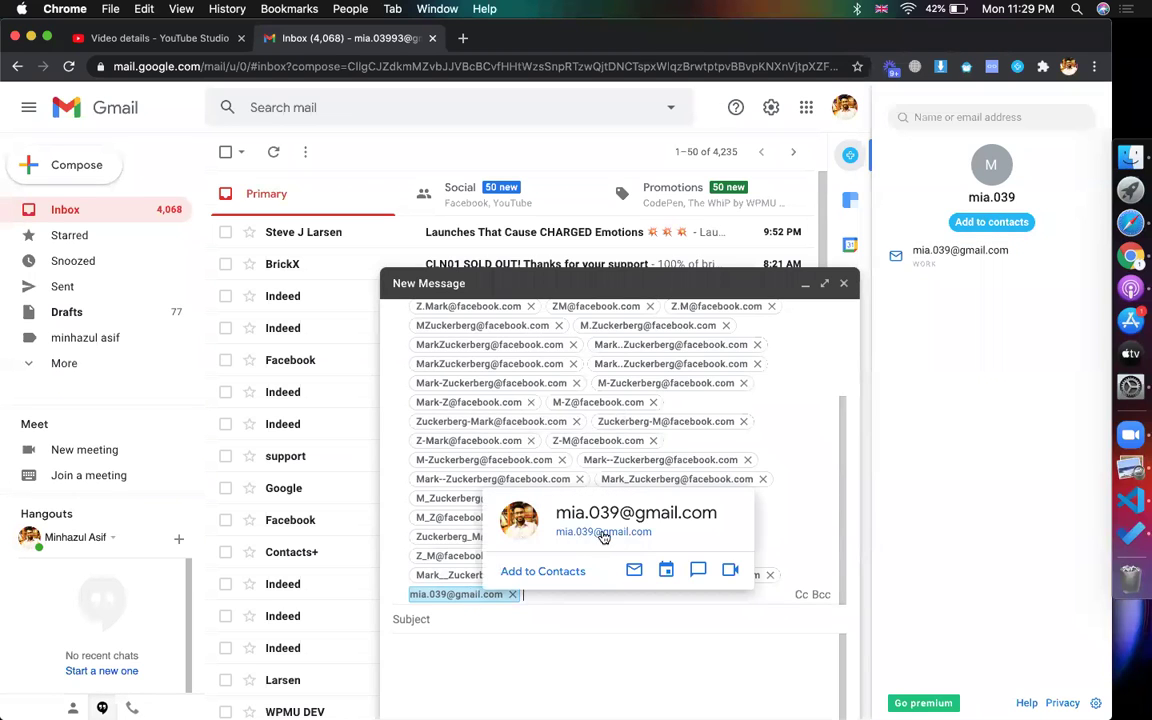
scroll(659, 460, "up", 3)
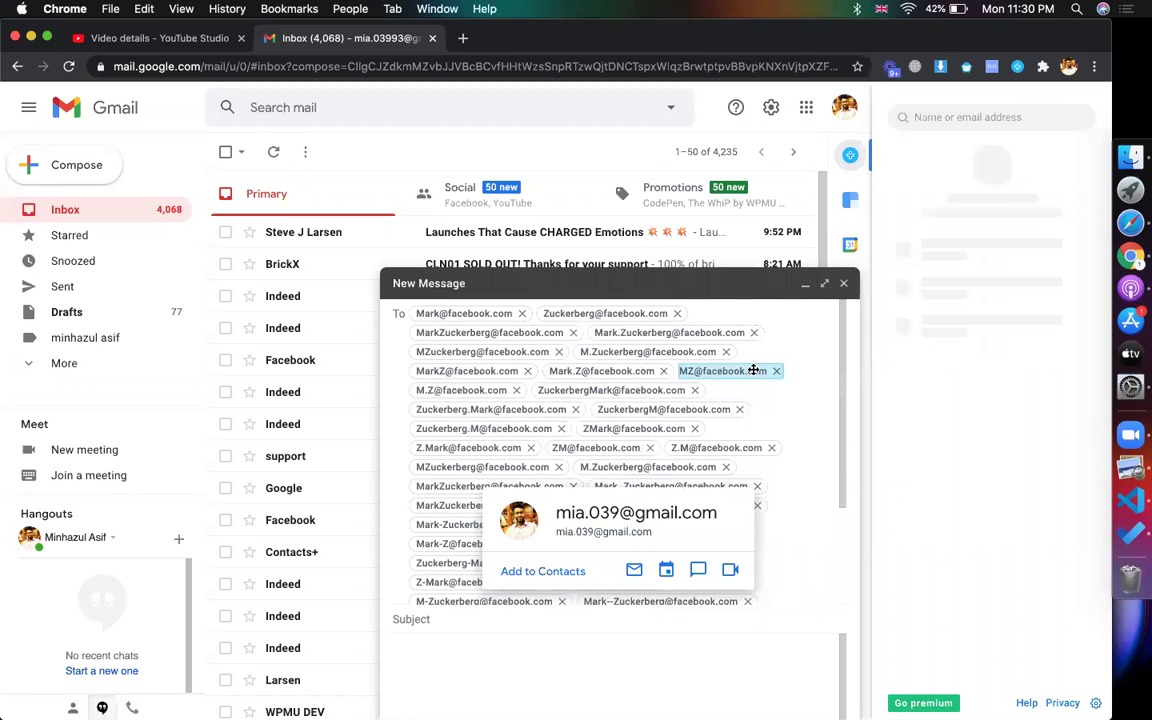
- Highlight the matched contact name Mark Zuckerberg in the Contacts+ panel
mouse_move(753, 370)
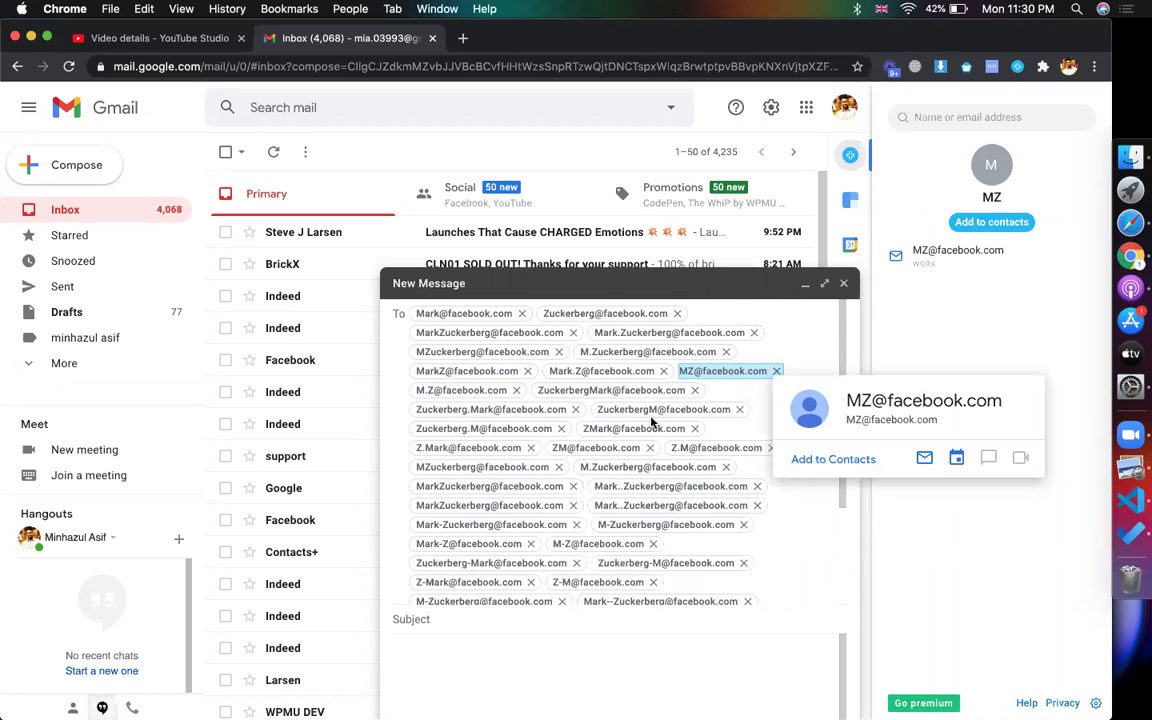
mouse_move(500, 334)
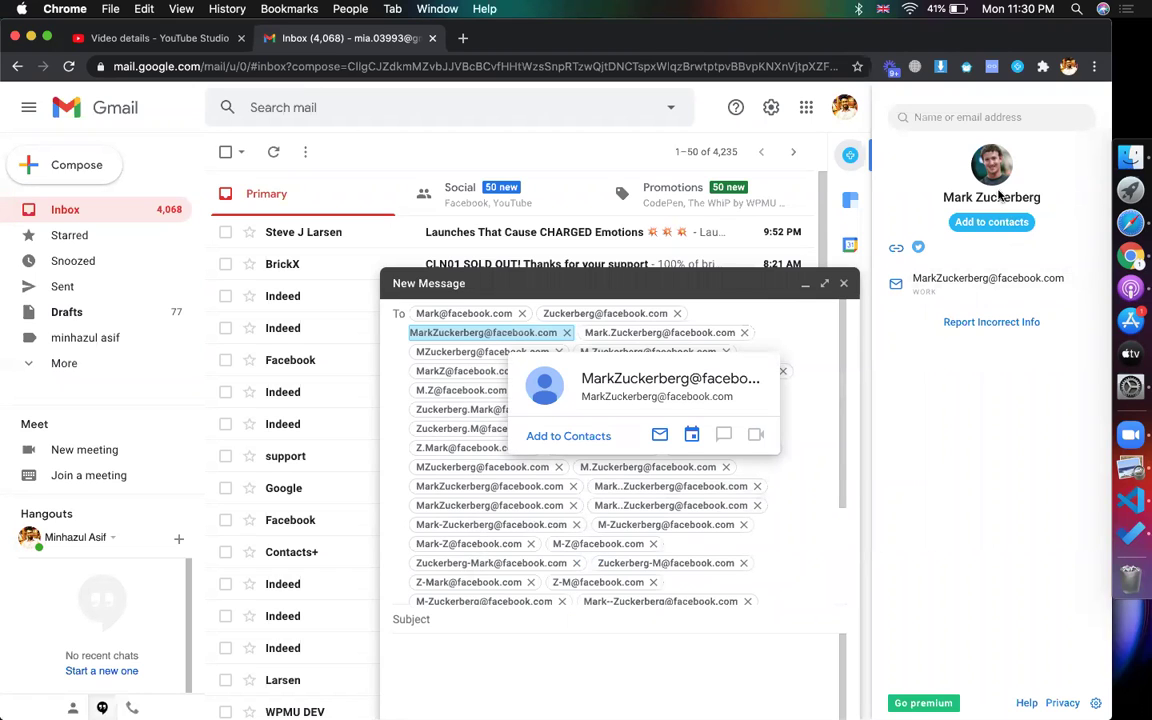
left_click_drag(943, 204, 1067, 202)
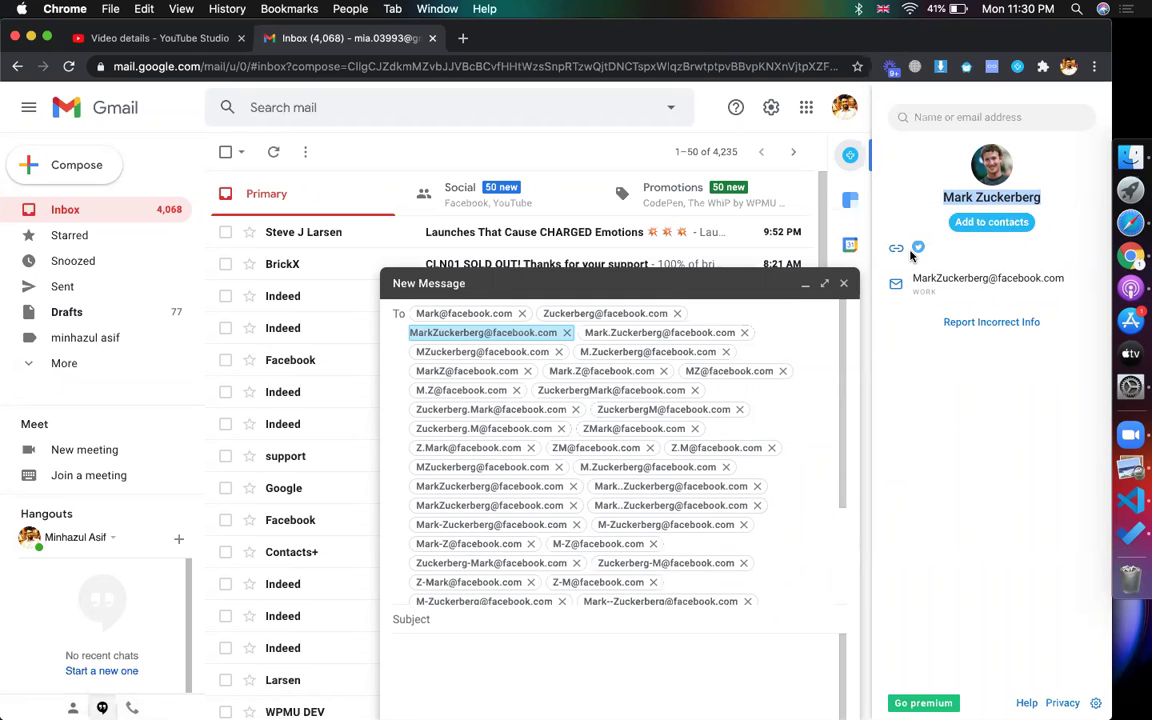
left_click(905, 209)
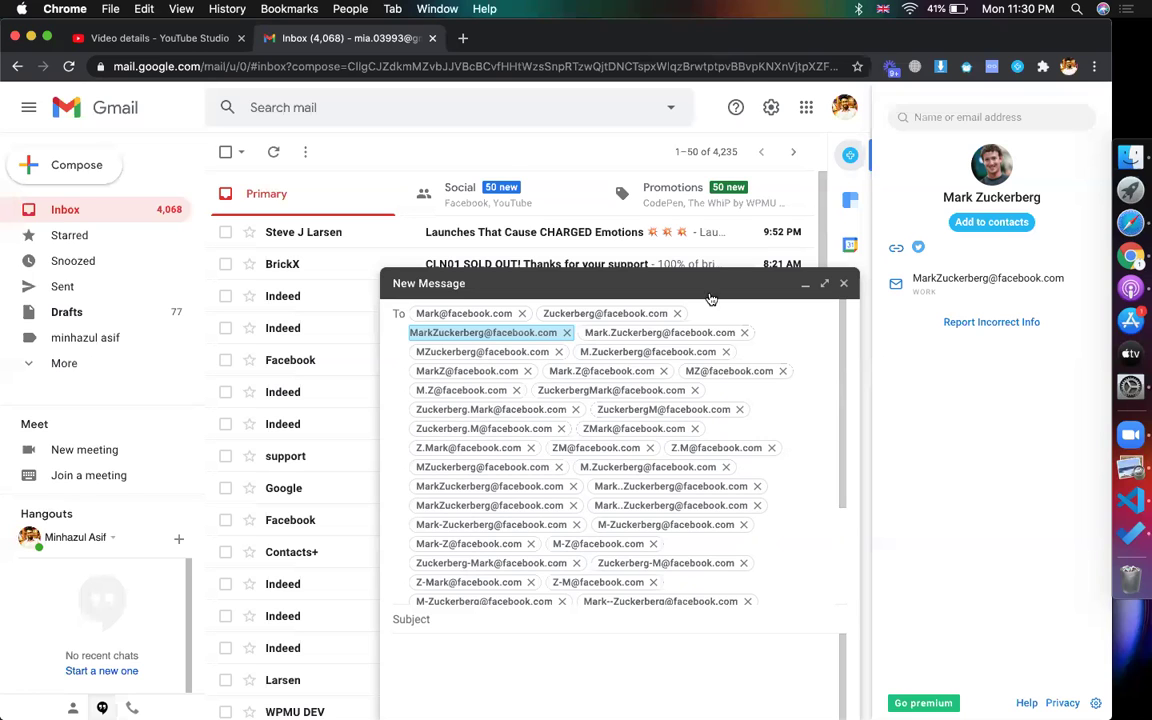
left_click(648, 333)
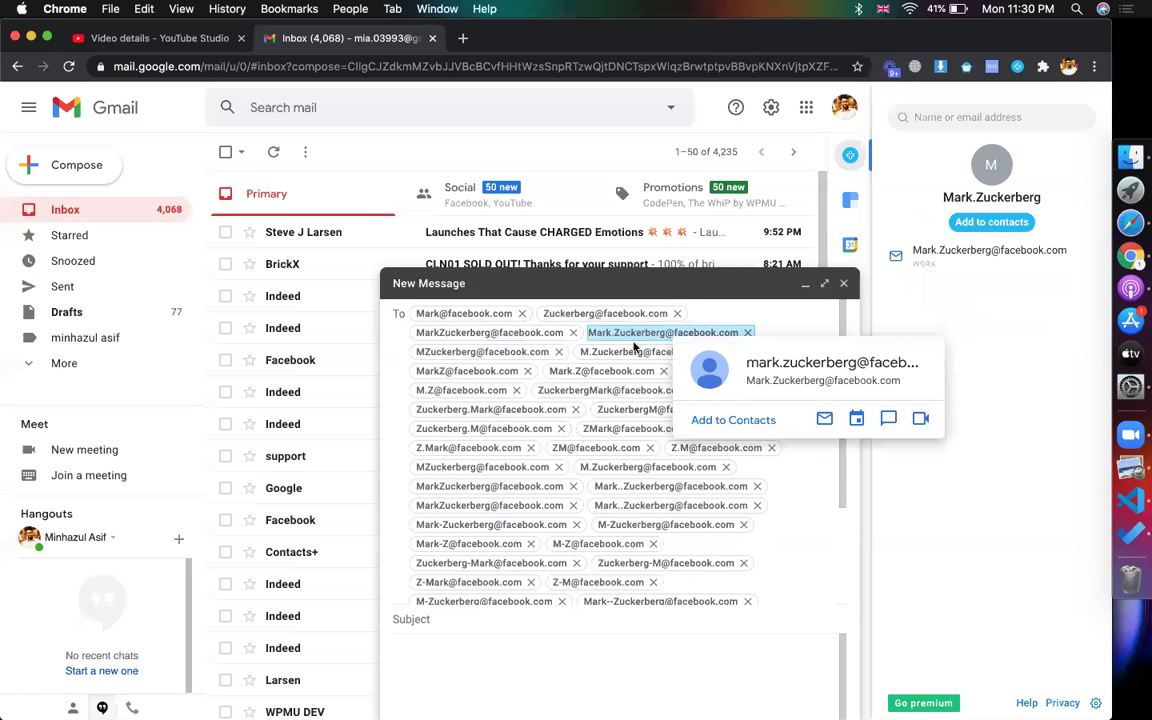
left_click(634, 349)
left_click(542, 337)
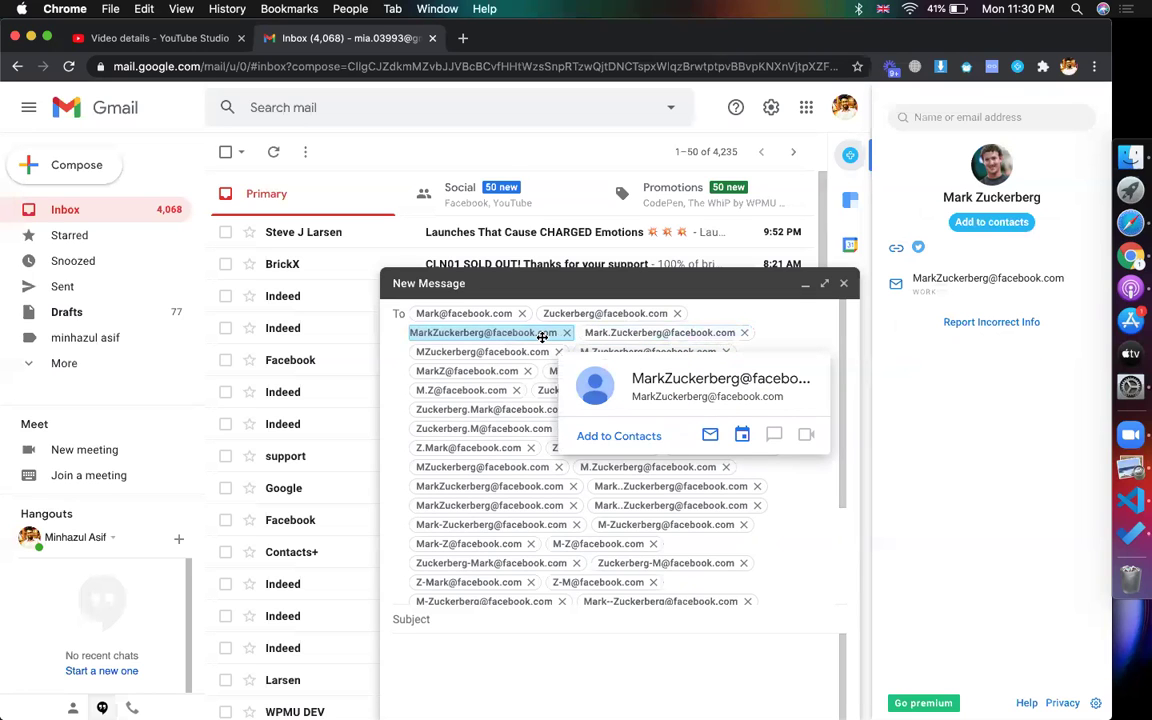
left_click(600, 333)
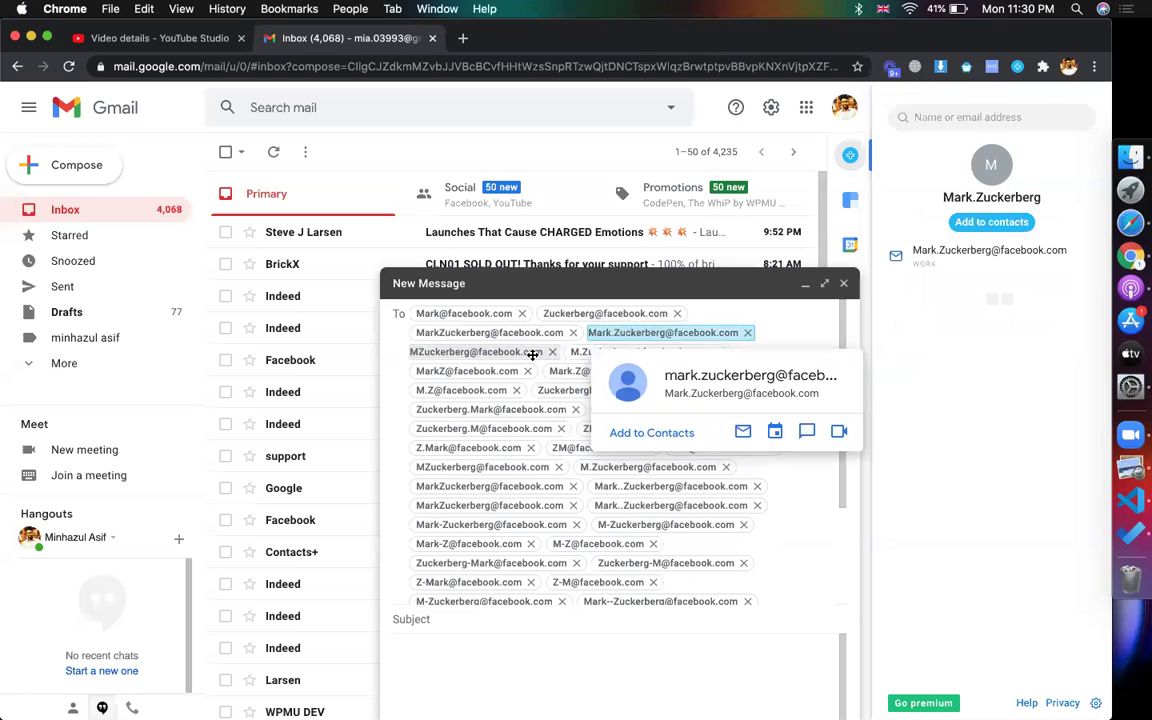
left_click(532, 352)
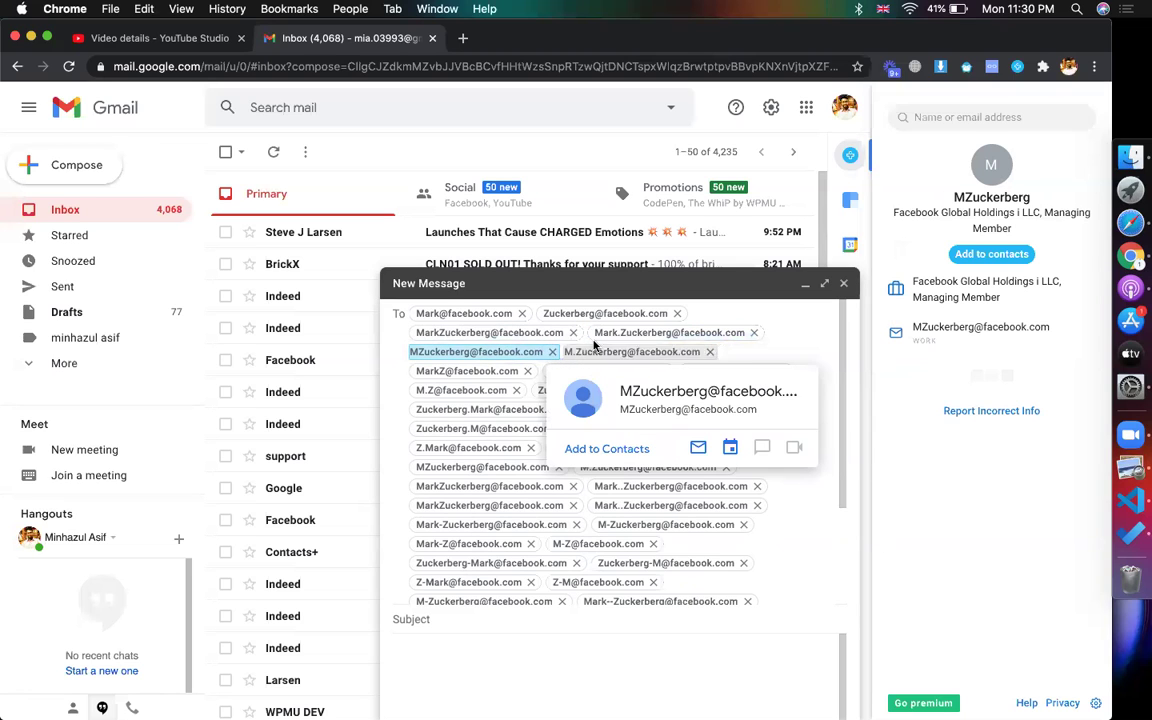
left_click(524, 331)
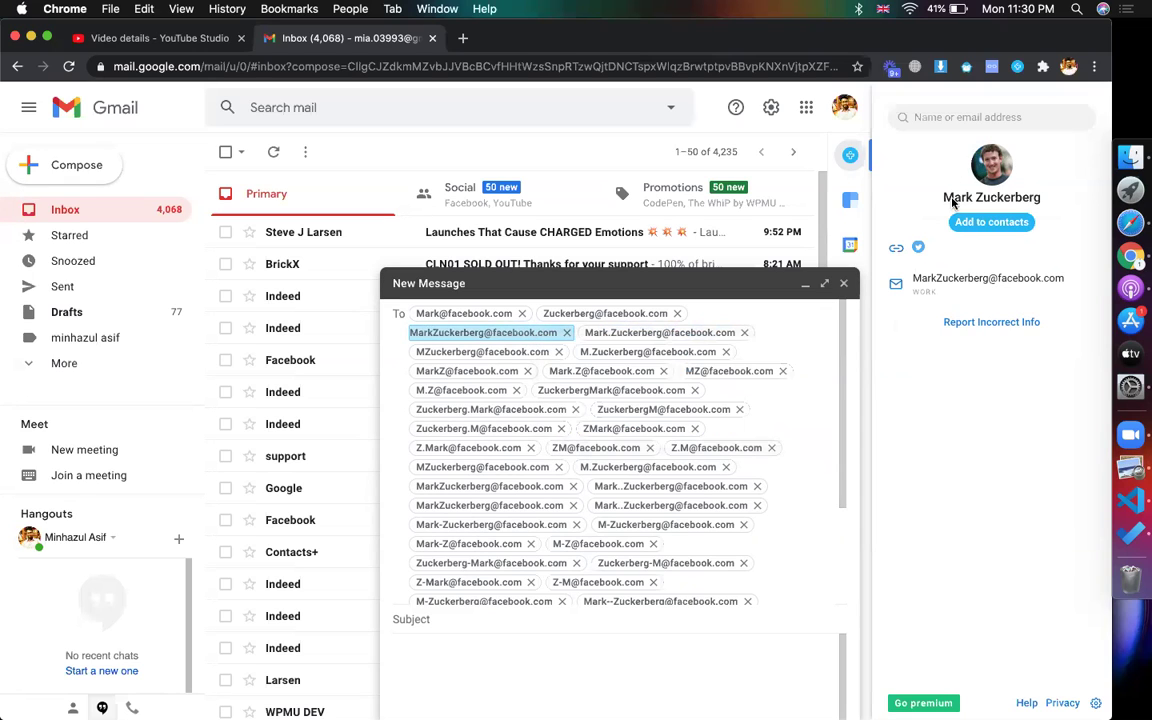
triple_click(1024, 197)
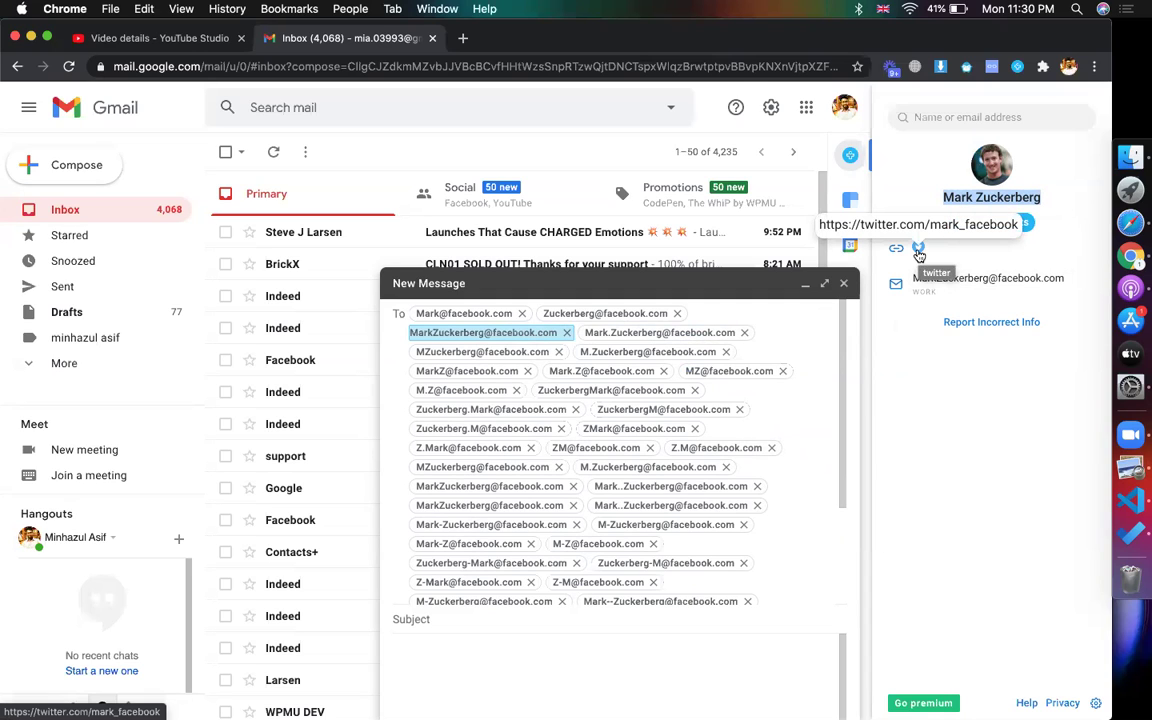
left_click(933, 414)
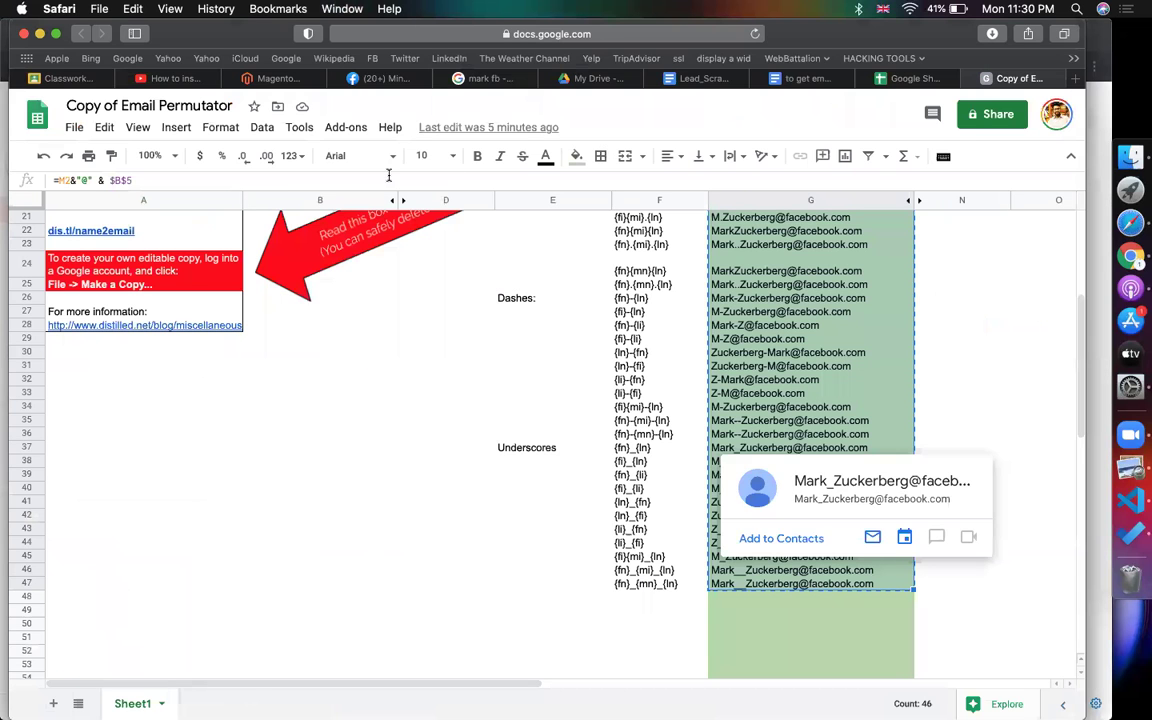
- Dismiss the address card and move from the original Email Permutator sheet to Google search
left_click(442, 394)
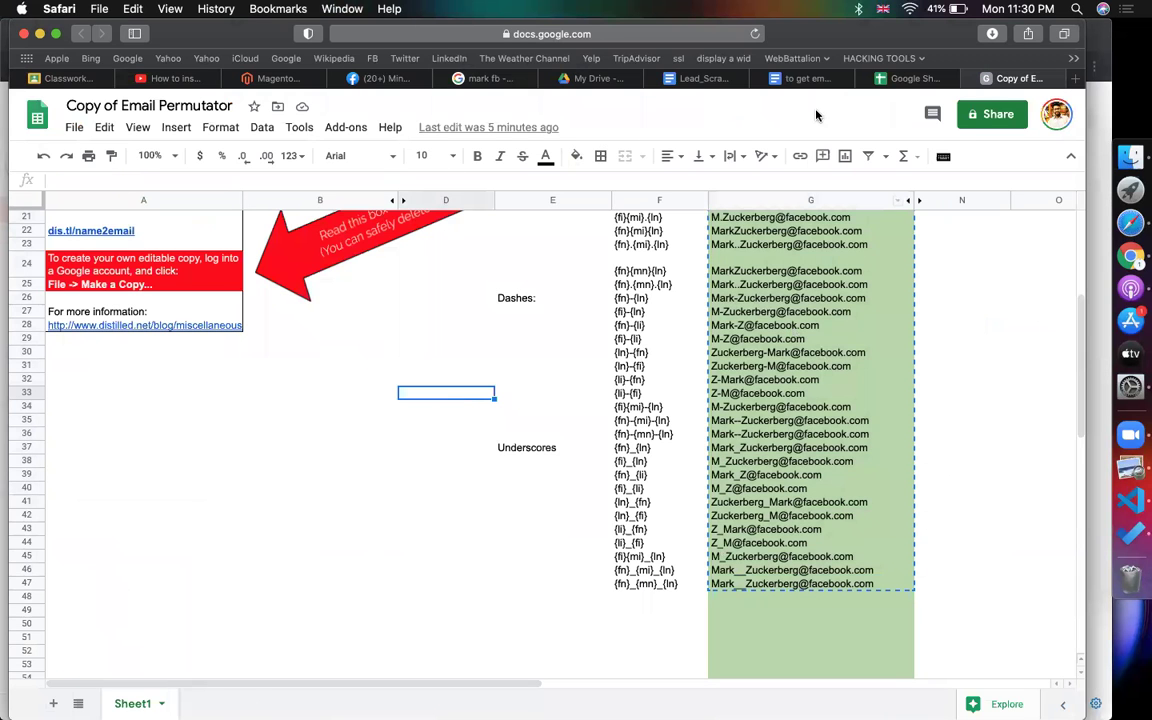
left_click(905, 78)
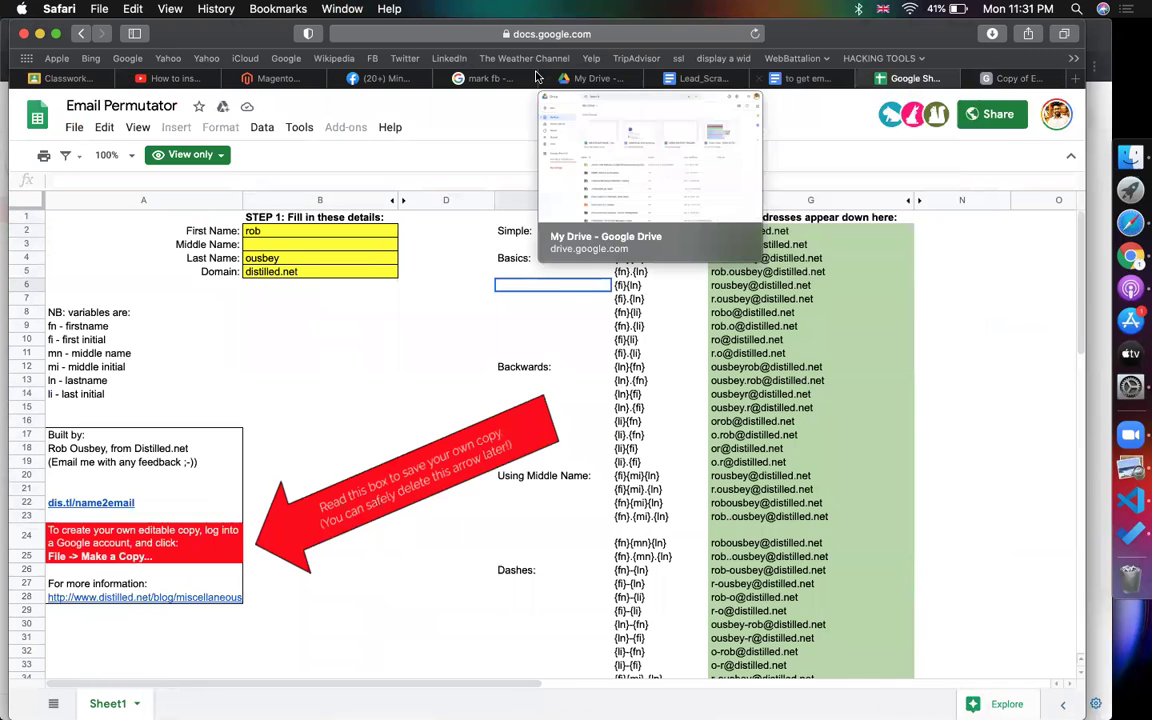
left_click(495, 78)
left_click(260, 124)
- Search Google for 'ratan tata' and highlight his name in the knowledge panel
key("super+a")
type("ratan ")
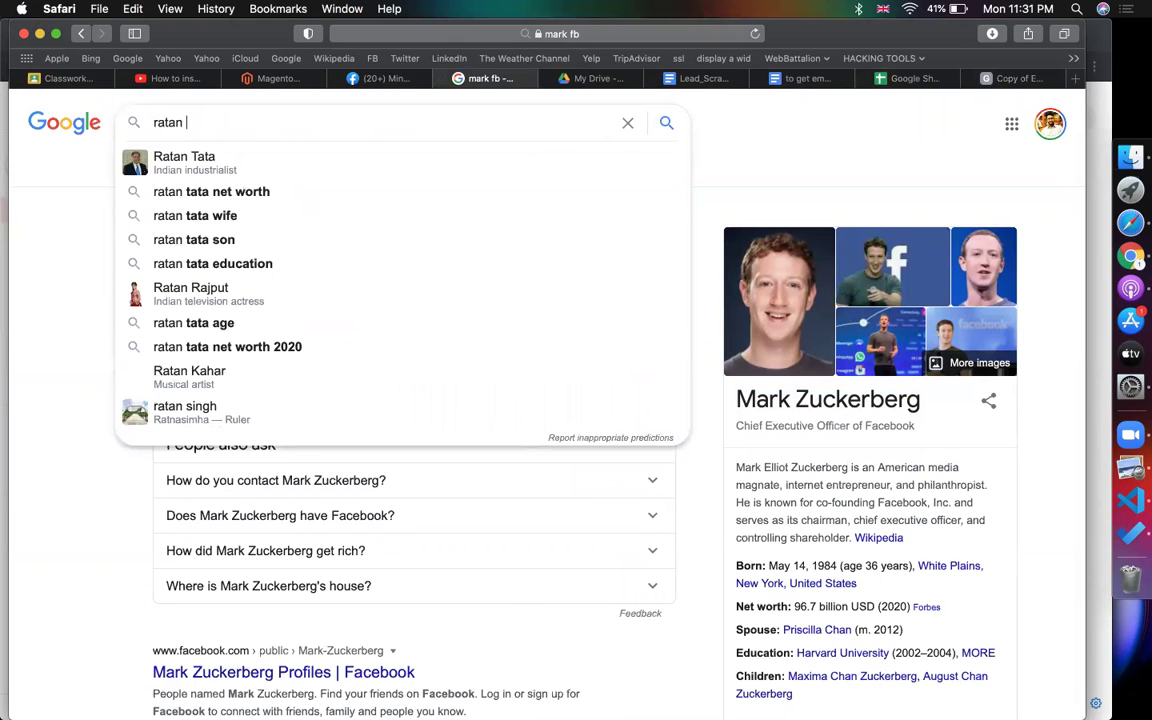
type("tata")
key("Return")
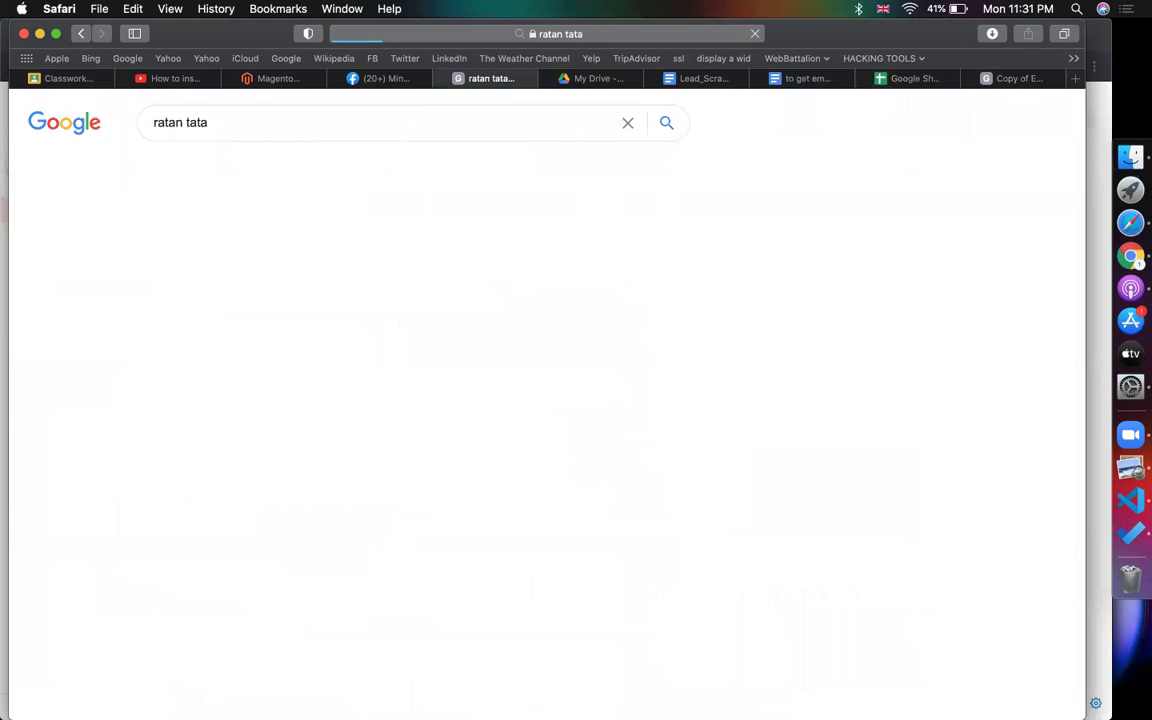
left_click_drag(139, 254, 183, 254)
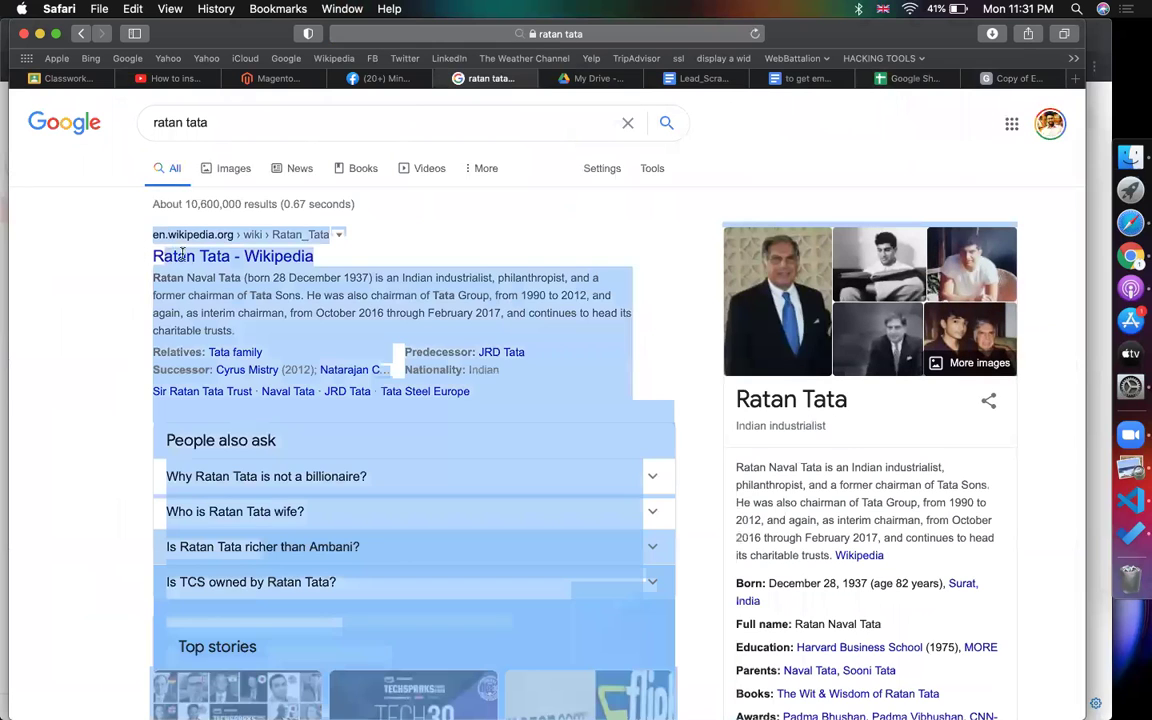
left_click(136, 257)
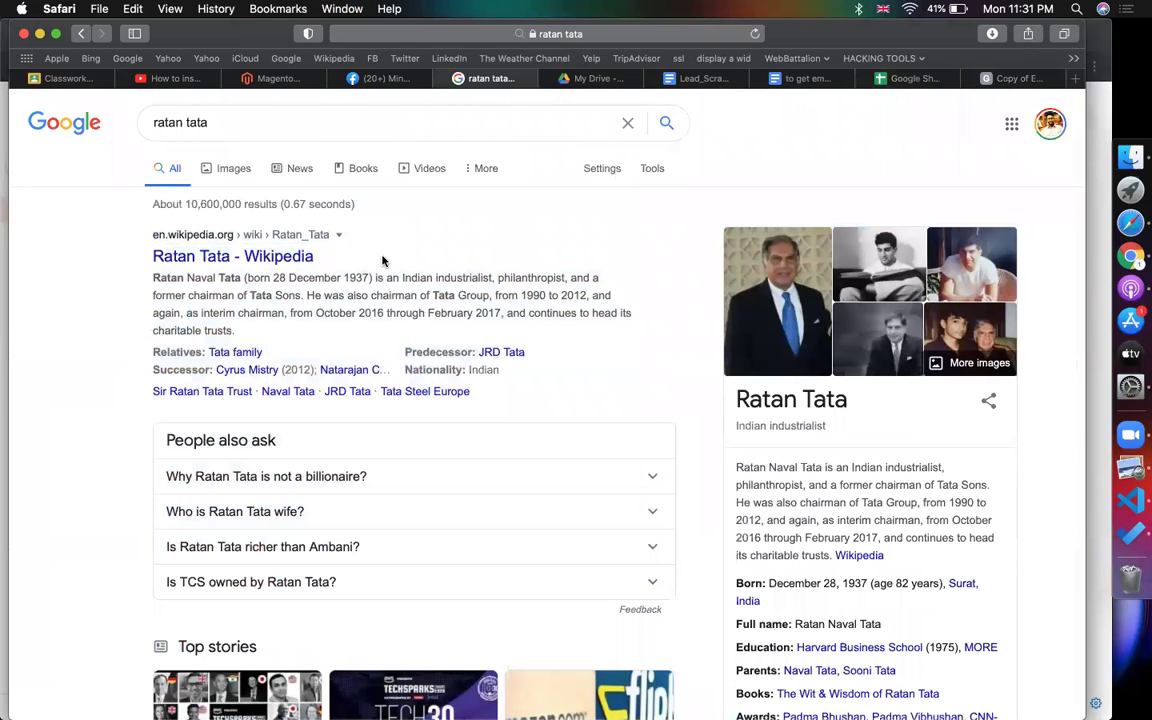
left_click_drag(856, 404, 735, 394)
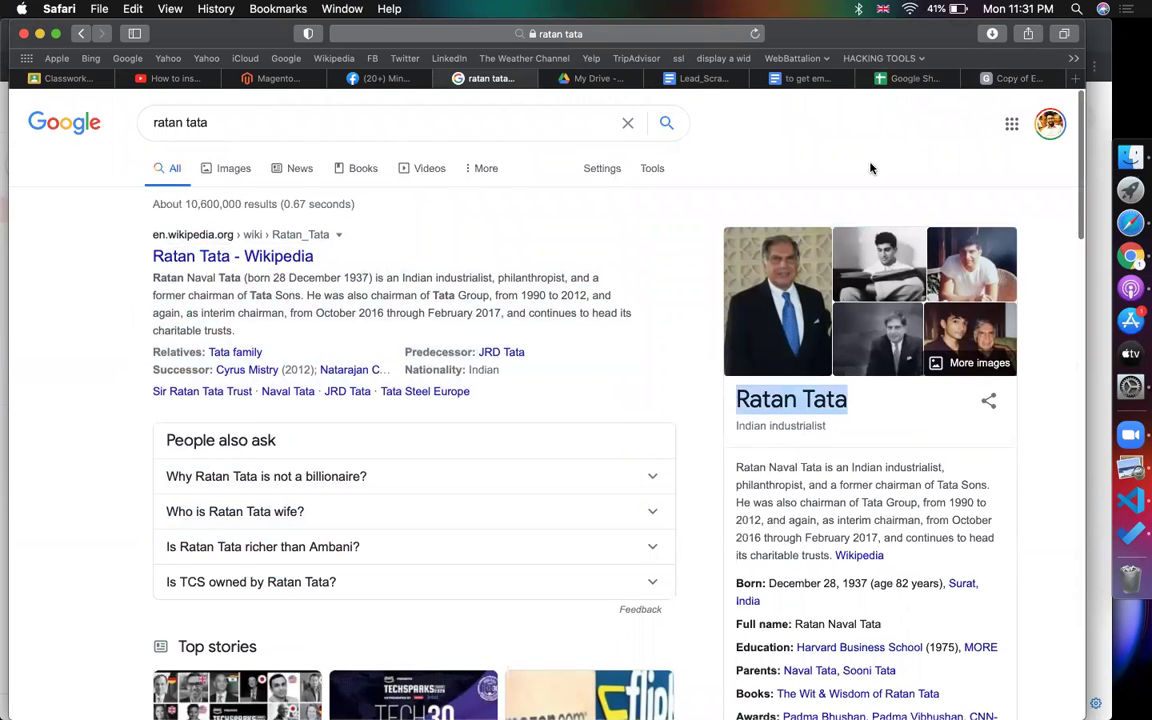
- Replace the query with 'founder linkedin' and run the search
left_click(320, 125)
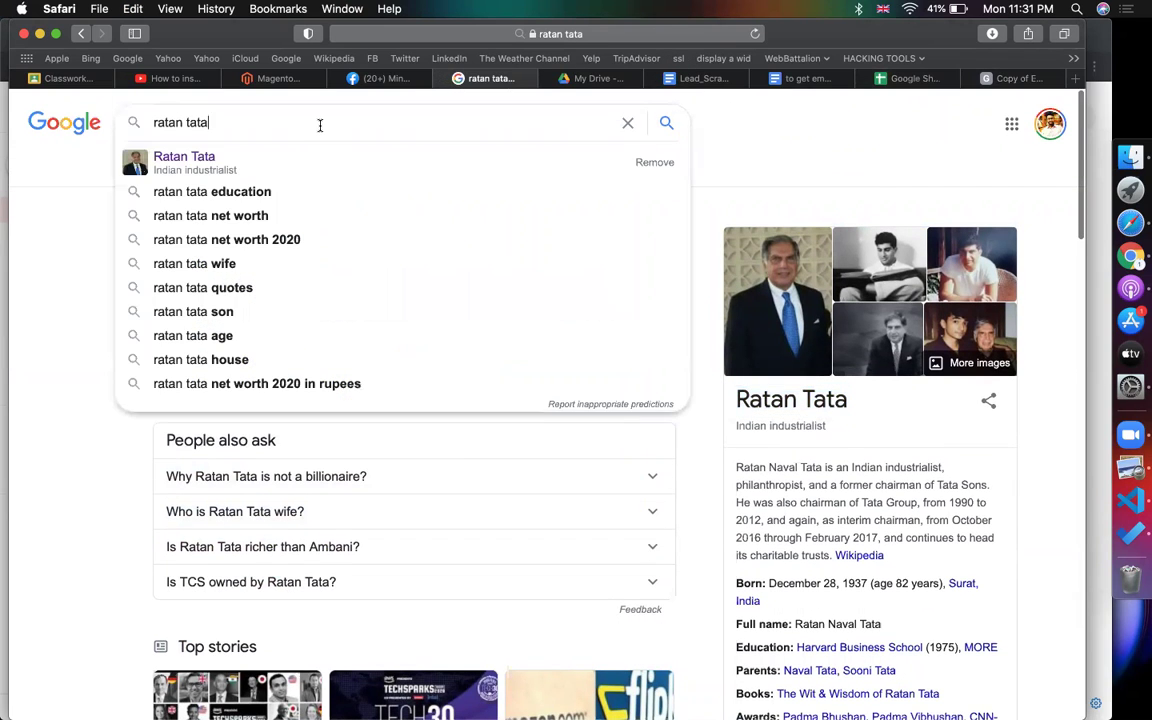
key("super+a")
type("l")
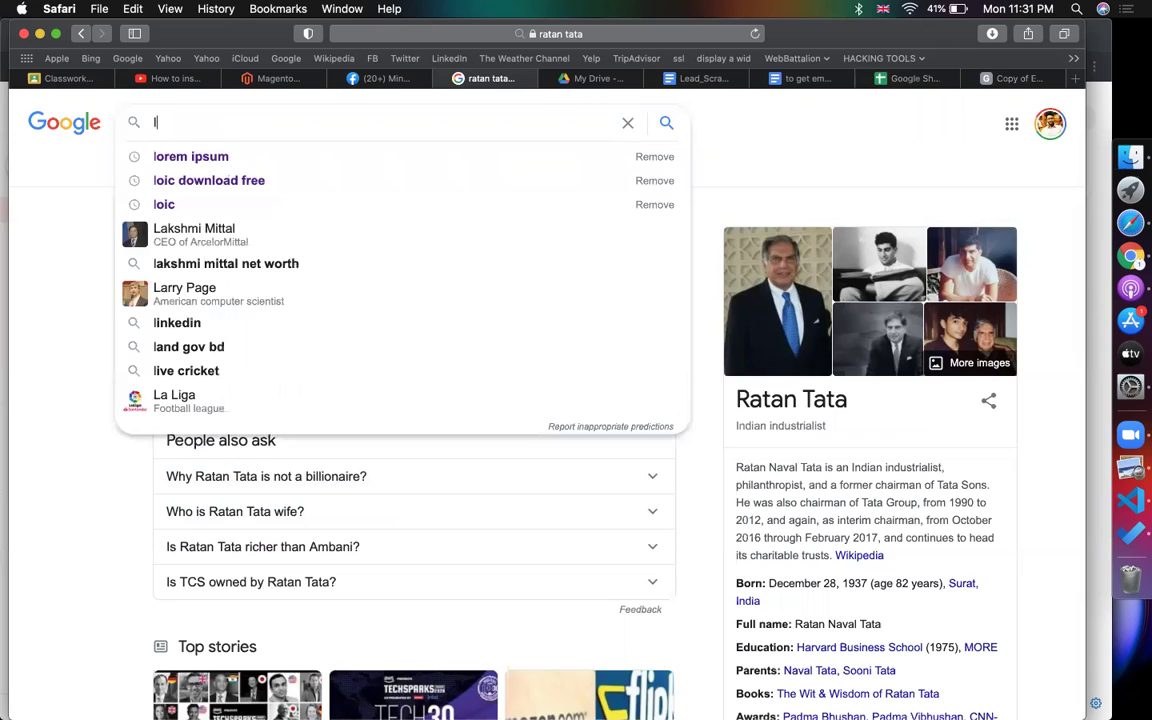
key("BackSpace")
type("founder")
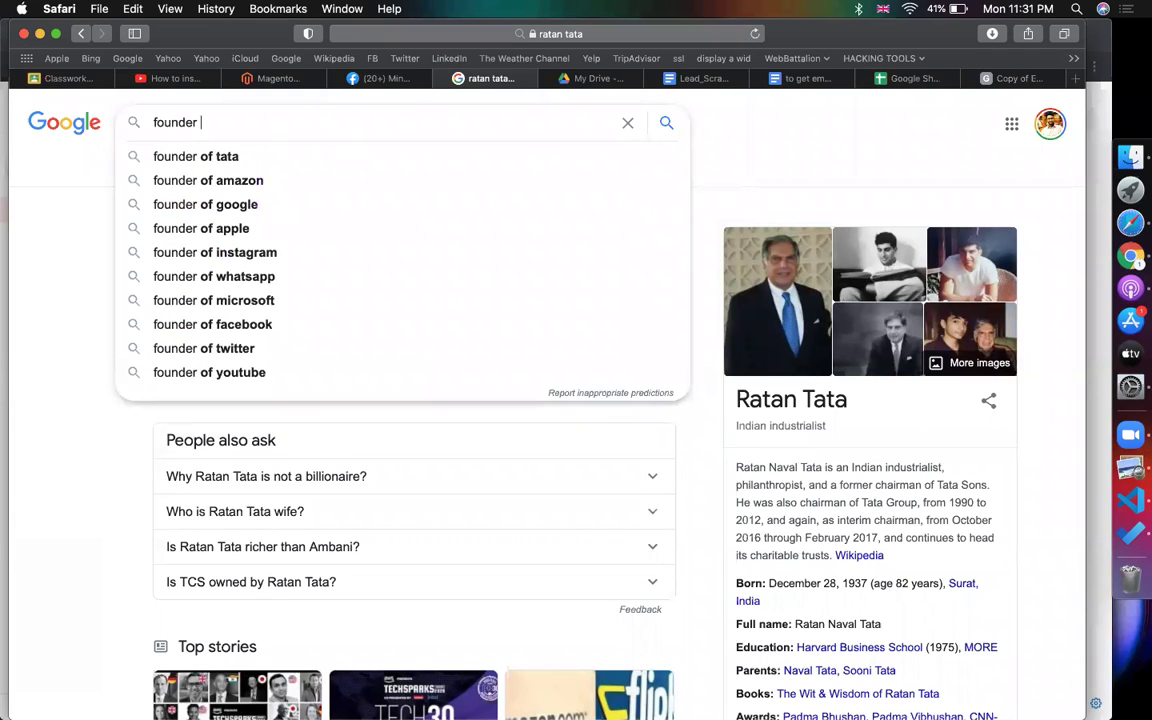
type(" linkedin")
key("Return")
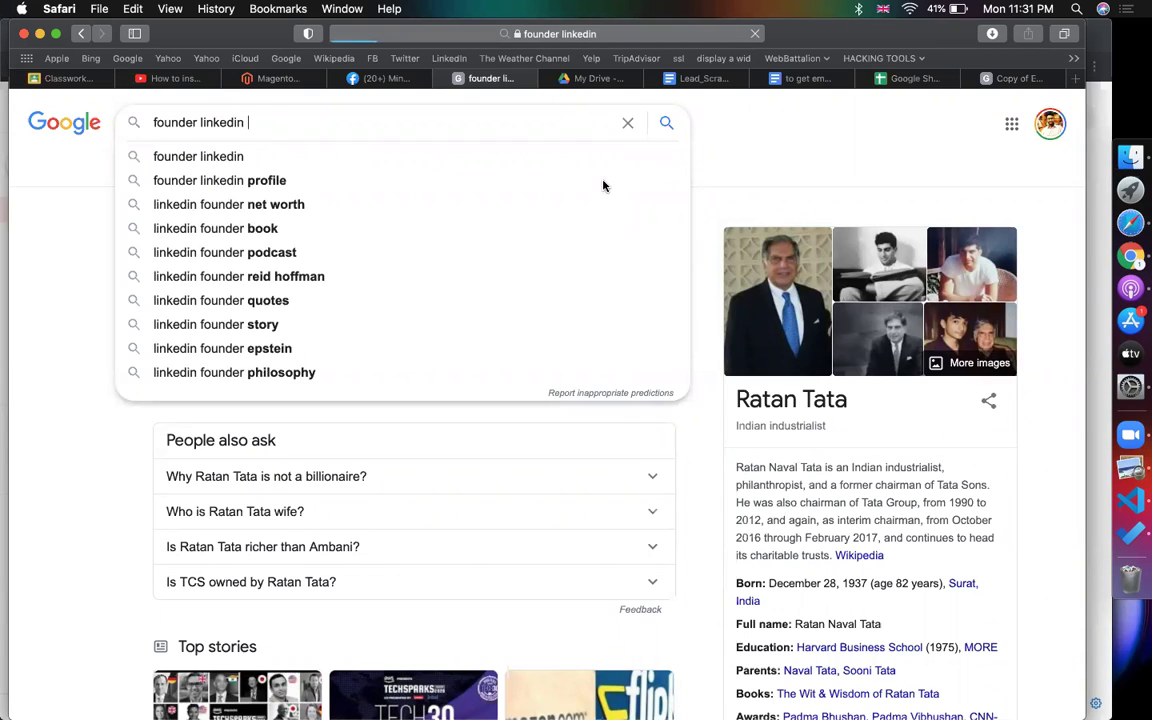
left_click(1093, 252)
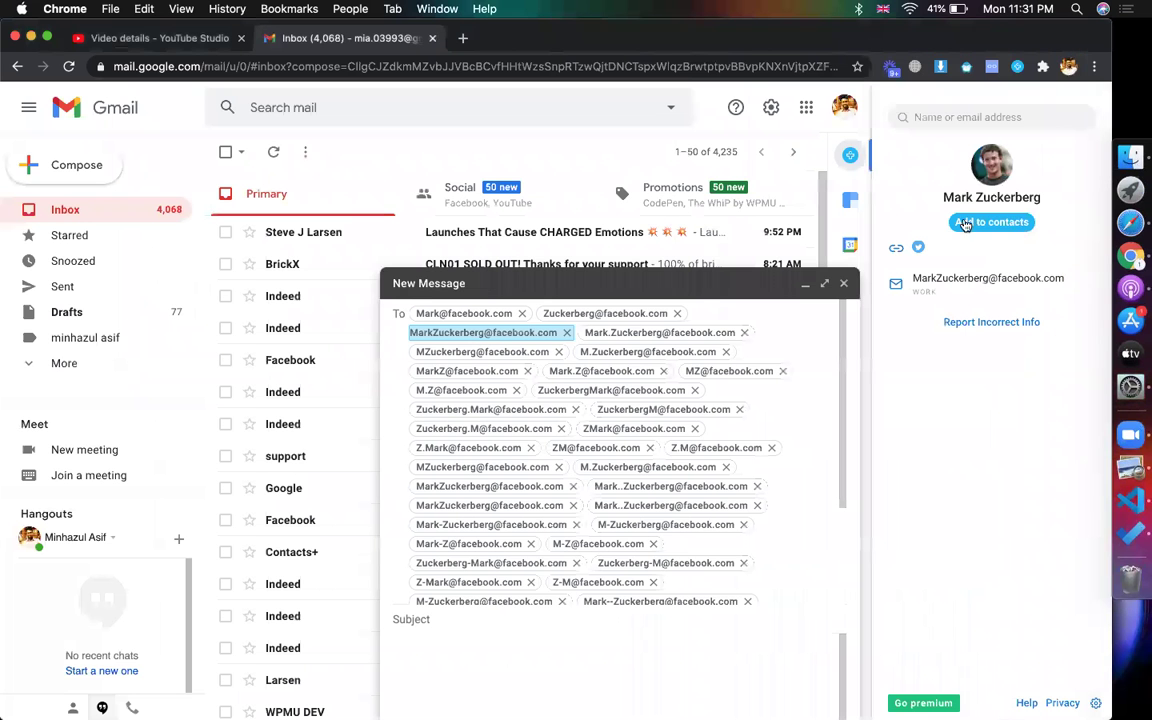
- Leave the Gmail draft unchanged and return to the 'founder linkedin' results in Safari
left_click(966, 117)
type("ewfdv")
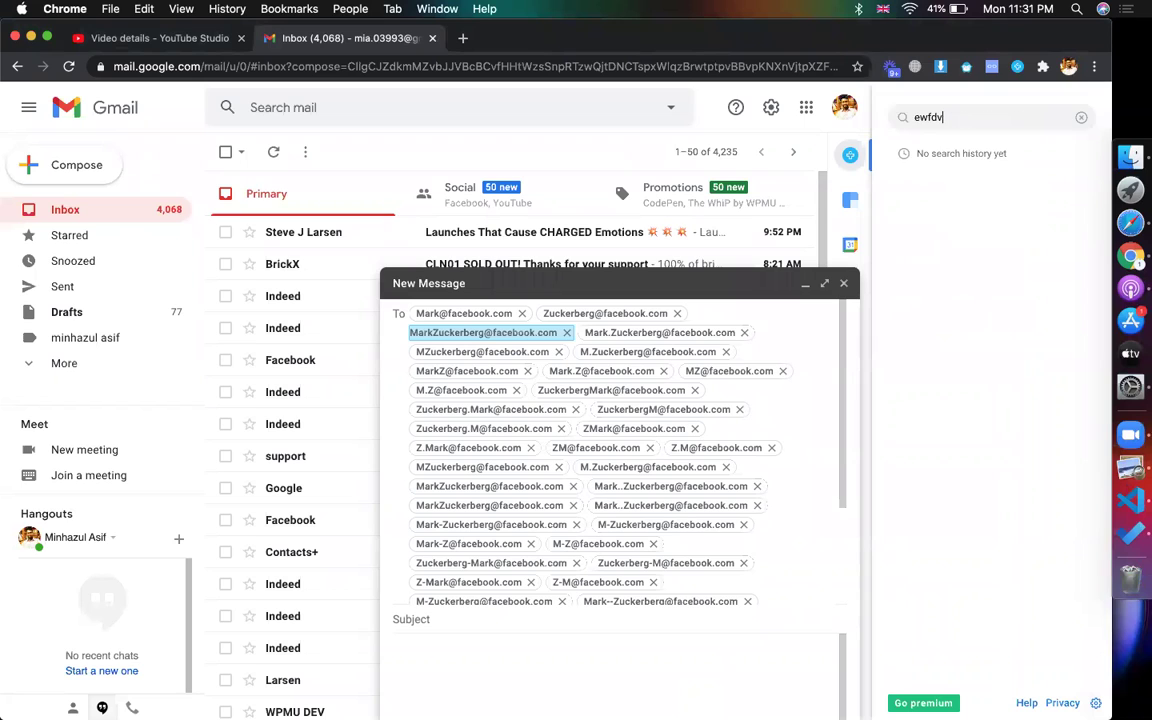
key("BackSpace")
key("BackSpace")
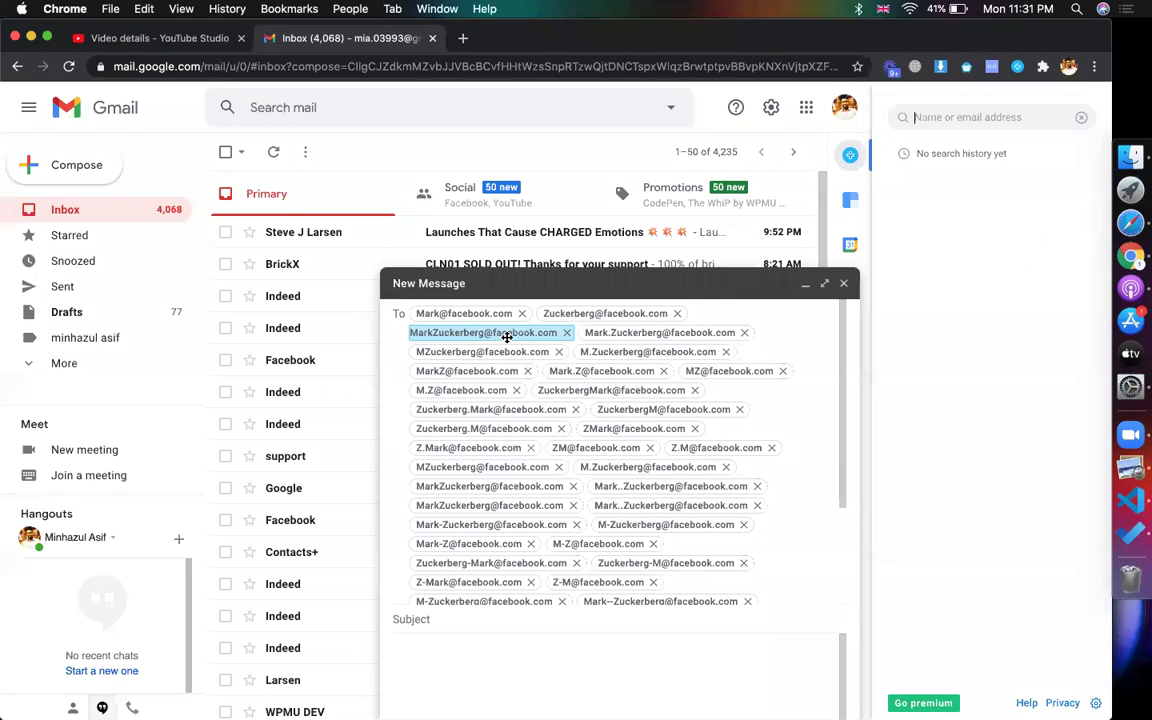
mouse_move(507, 337)
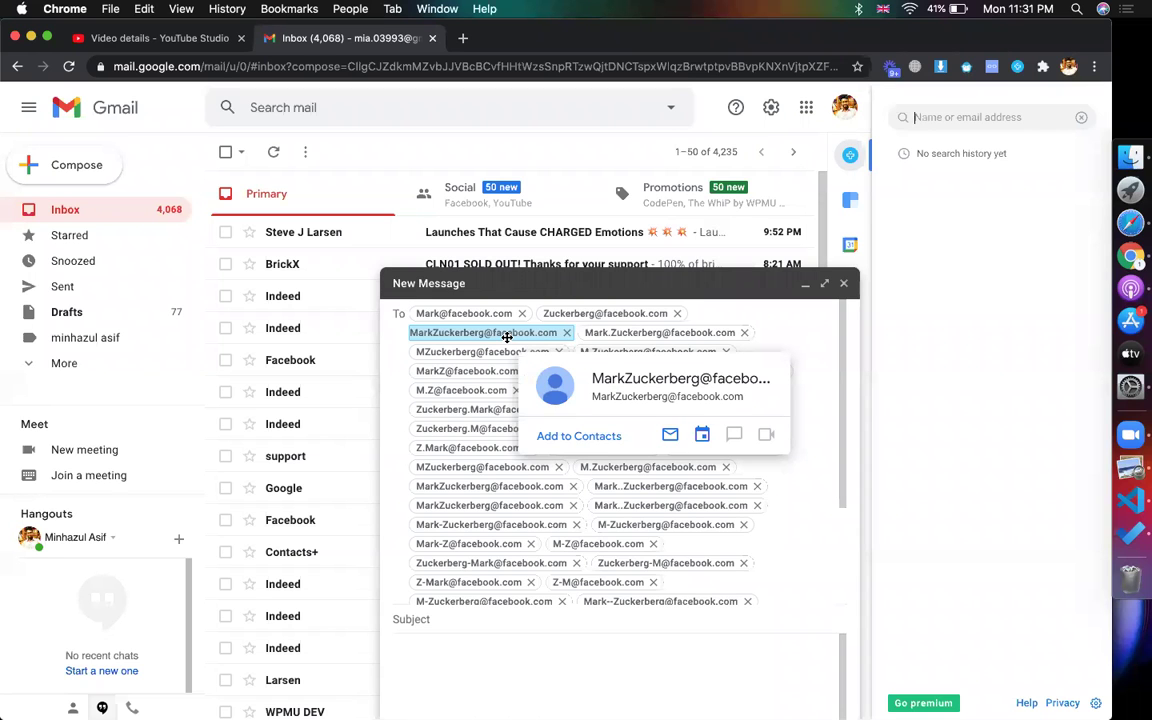
left_click(1126, 228)
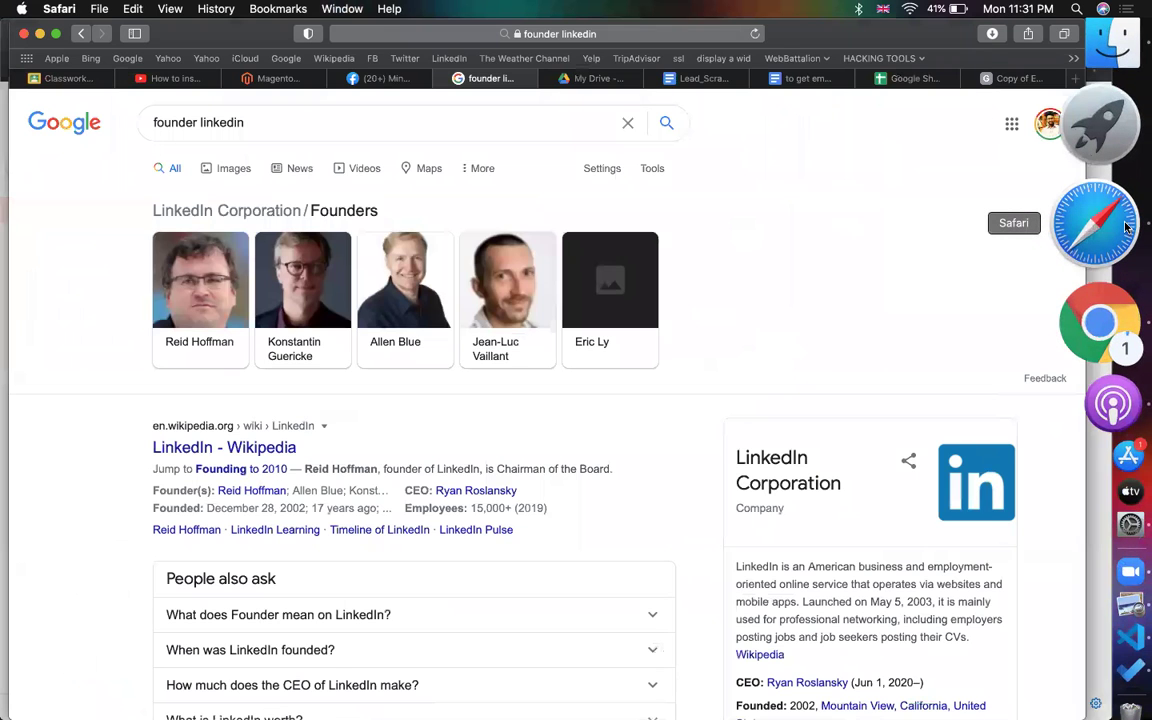
- Open the first LinkedIn founder's results from the Founders list, select his name, and go back to the Email Permutator sheet
left_click(202, 290)
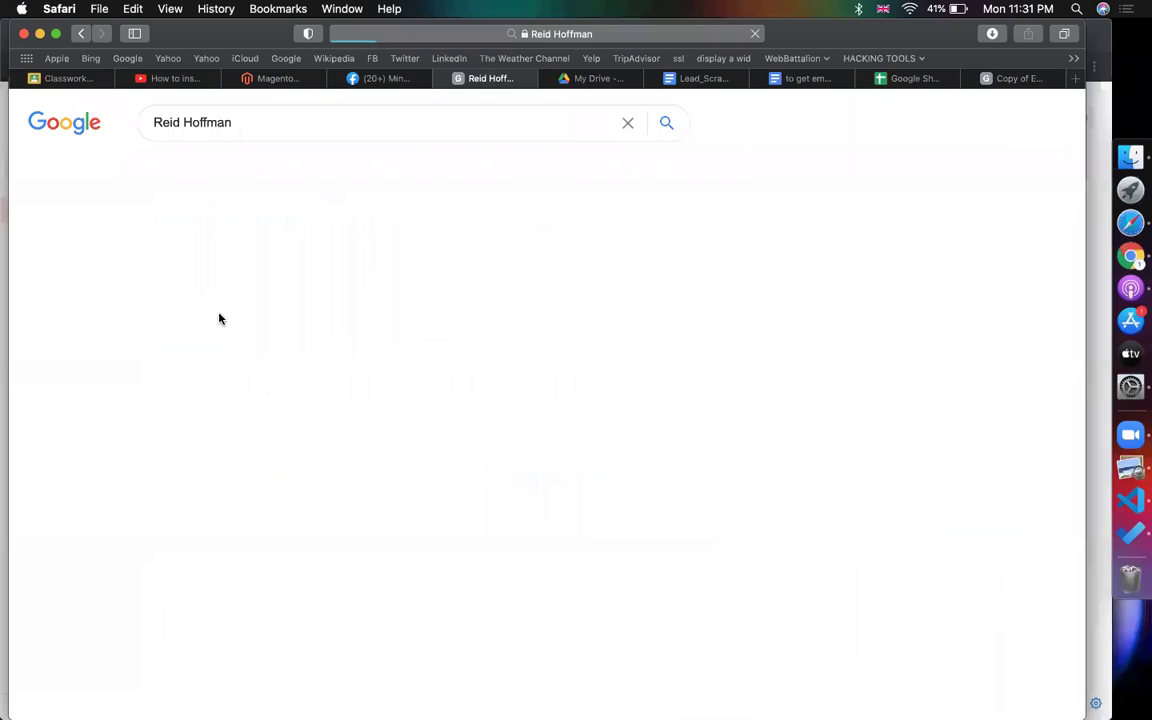
scroll(618, 511, "down", 1)
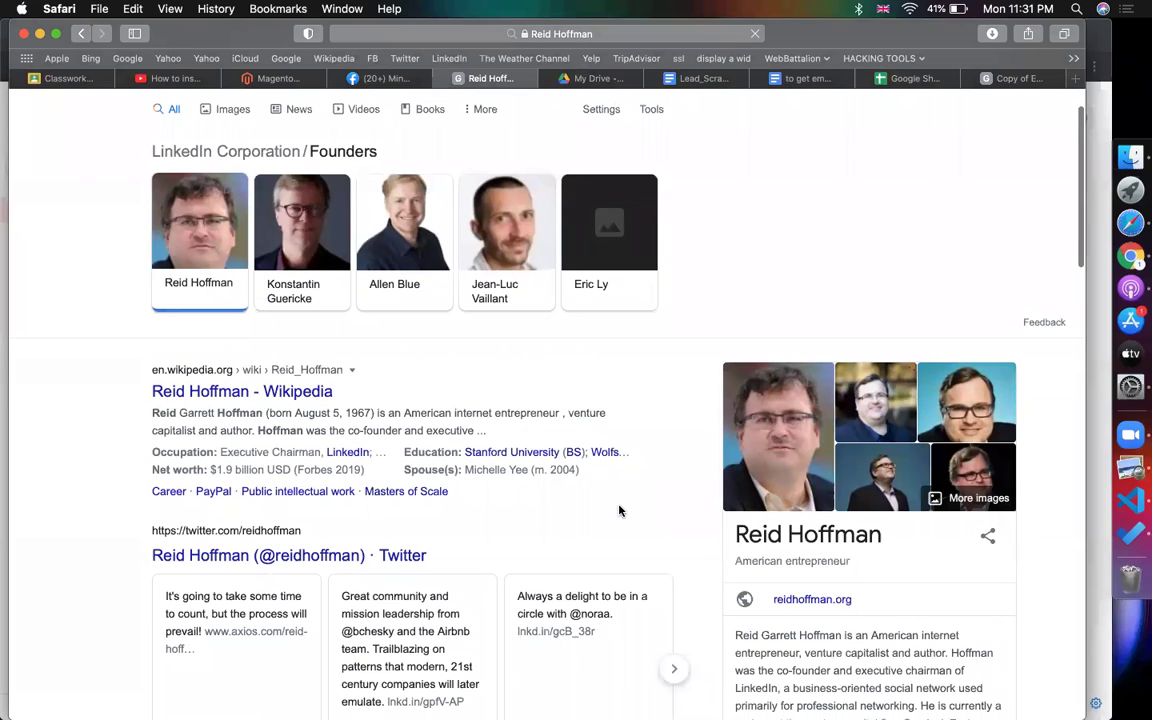
left_click_drag(874, 533, 740, 531)
key("super+c")
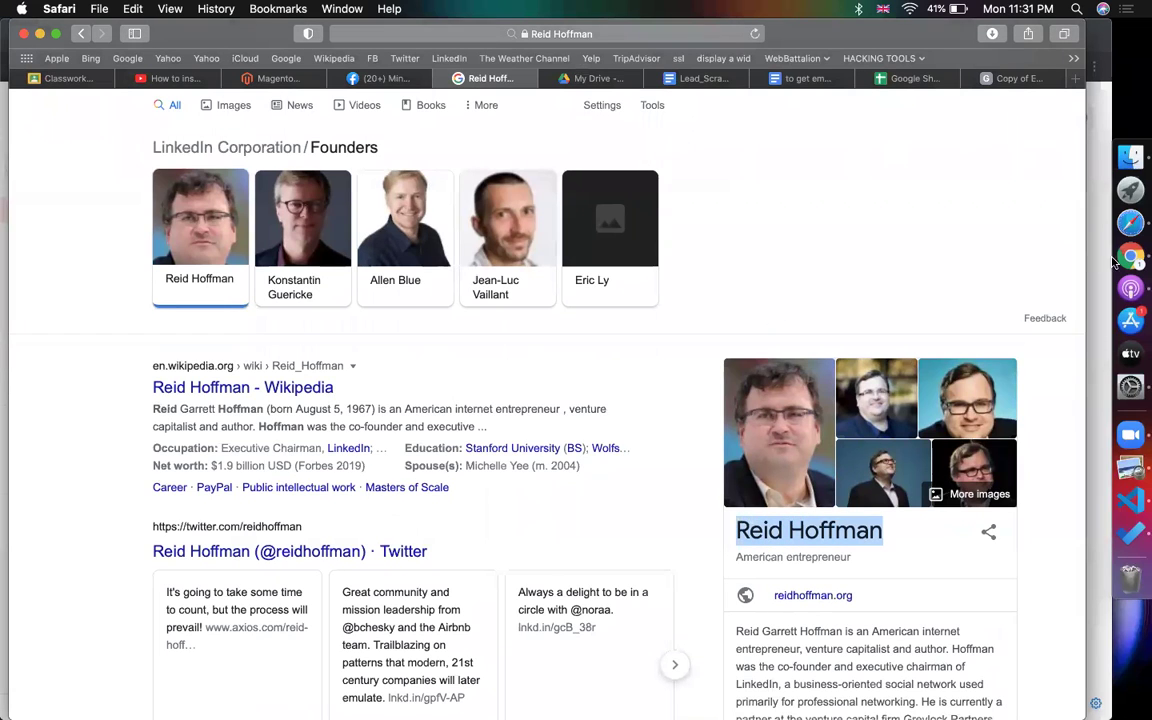
left_click(925, 80)
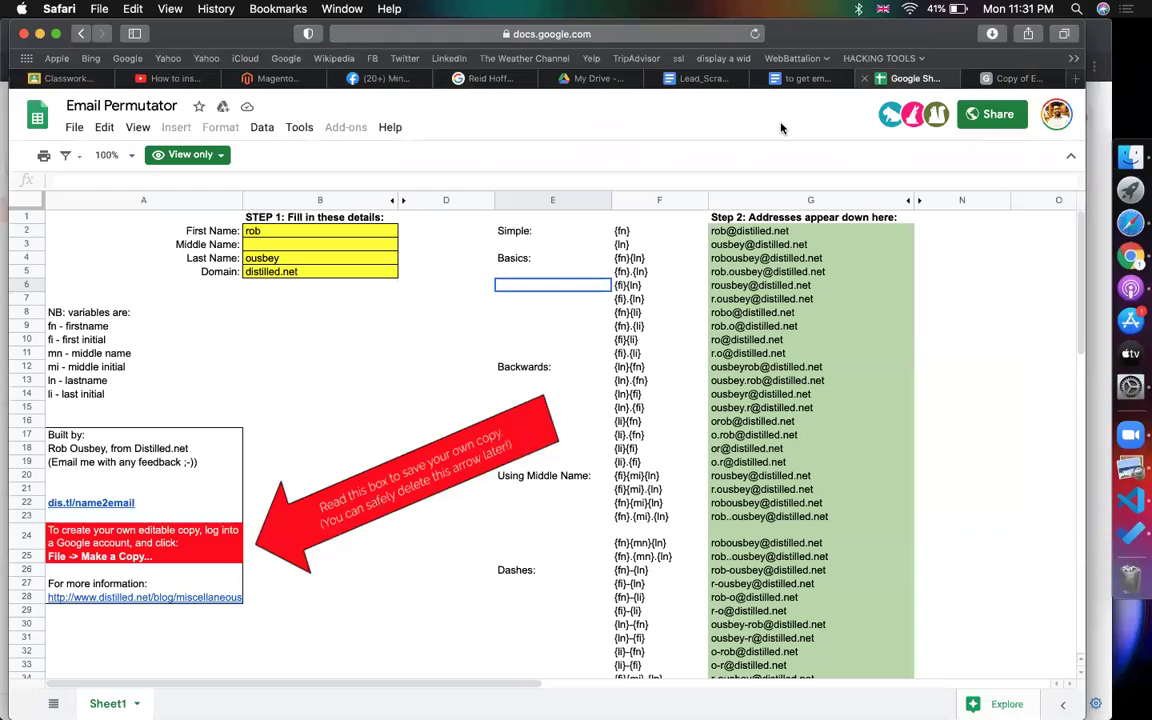
- In the Email Permutator copy, enter the founder's first name in B2 and surname in B4
left_click(290, 233)
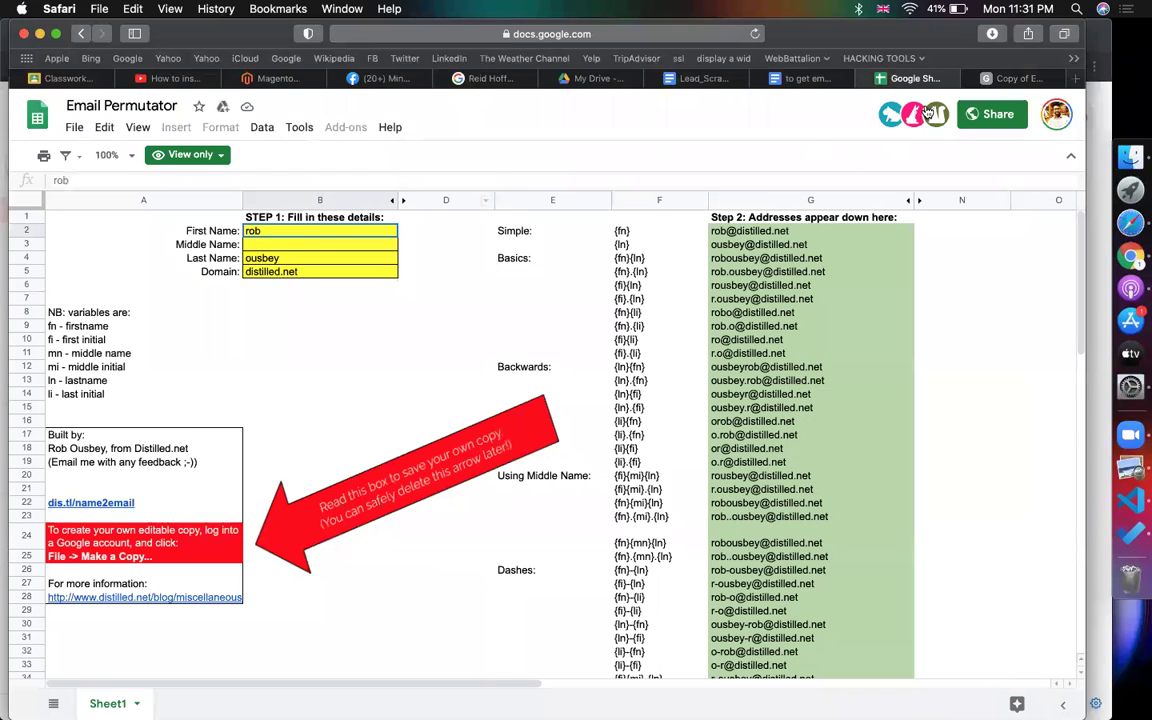
key("ctrl+Tab")
scroll(322, 360, "up", 5)
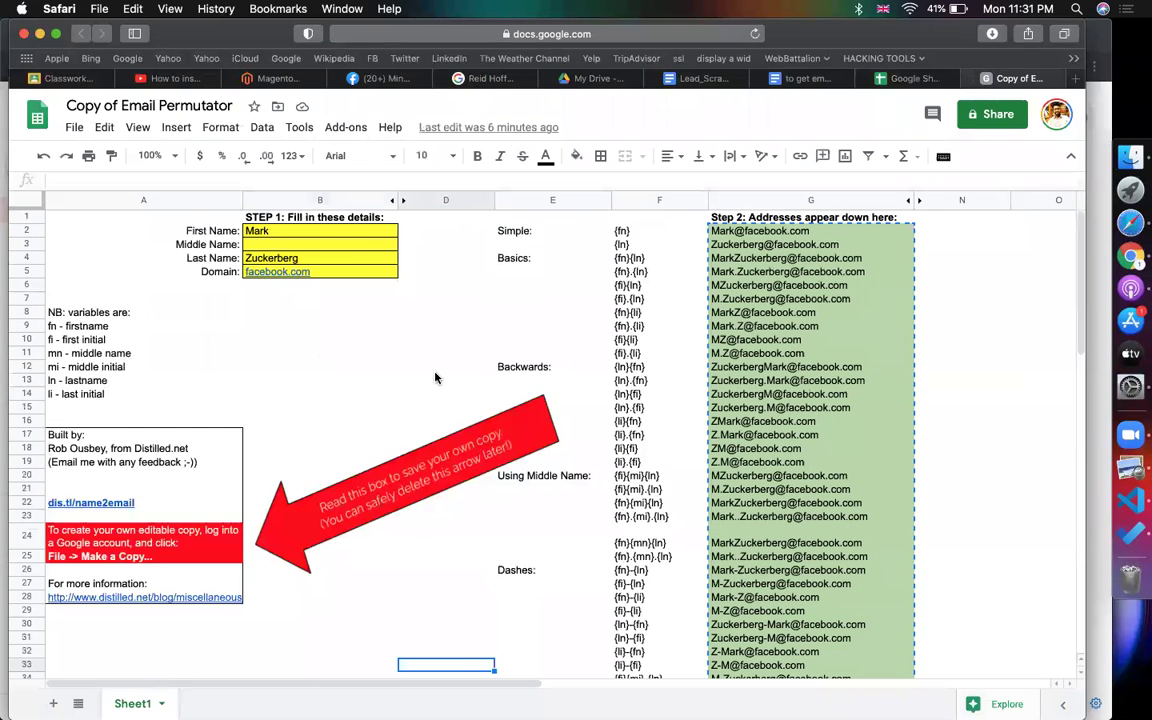
left_click(378, 233)
key("super+v")
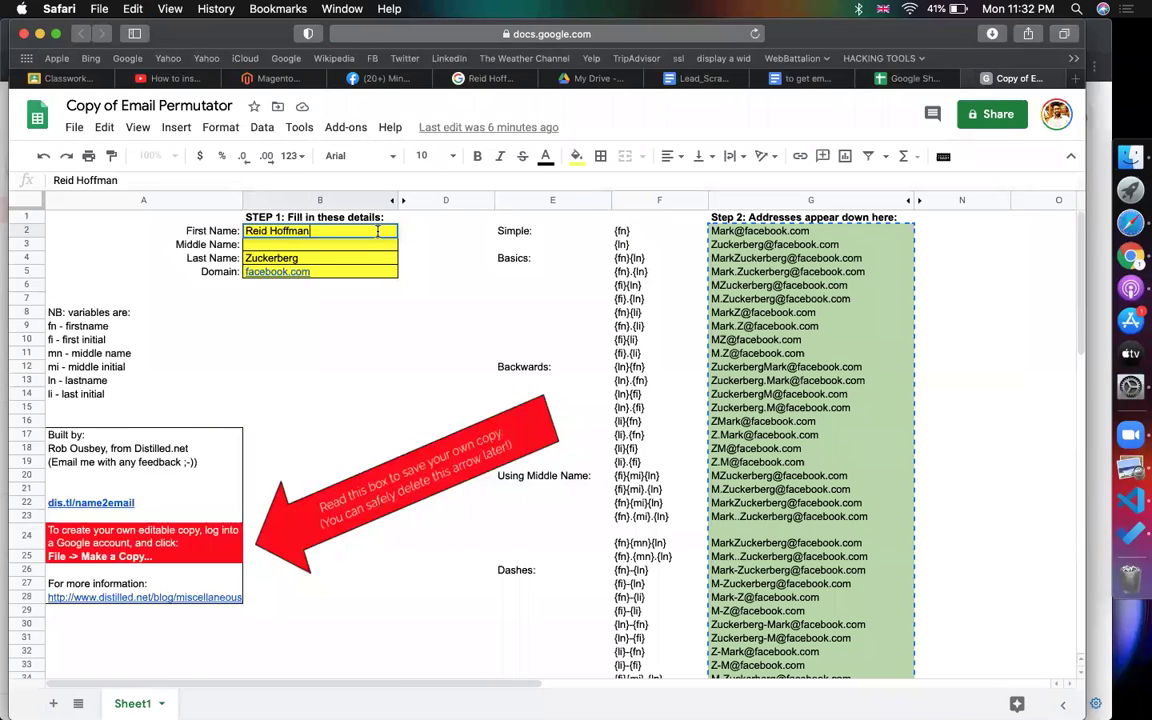
key("BackSpace")
key("BackSpace")
key("BackSpace")
key("BackSpace")
key("BackSpace")
key("BackSpace")
key("BackSpace")
key("BackSpace")
left_click(283, 258)
type("Hoffman")
key("Return")
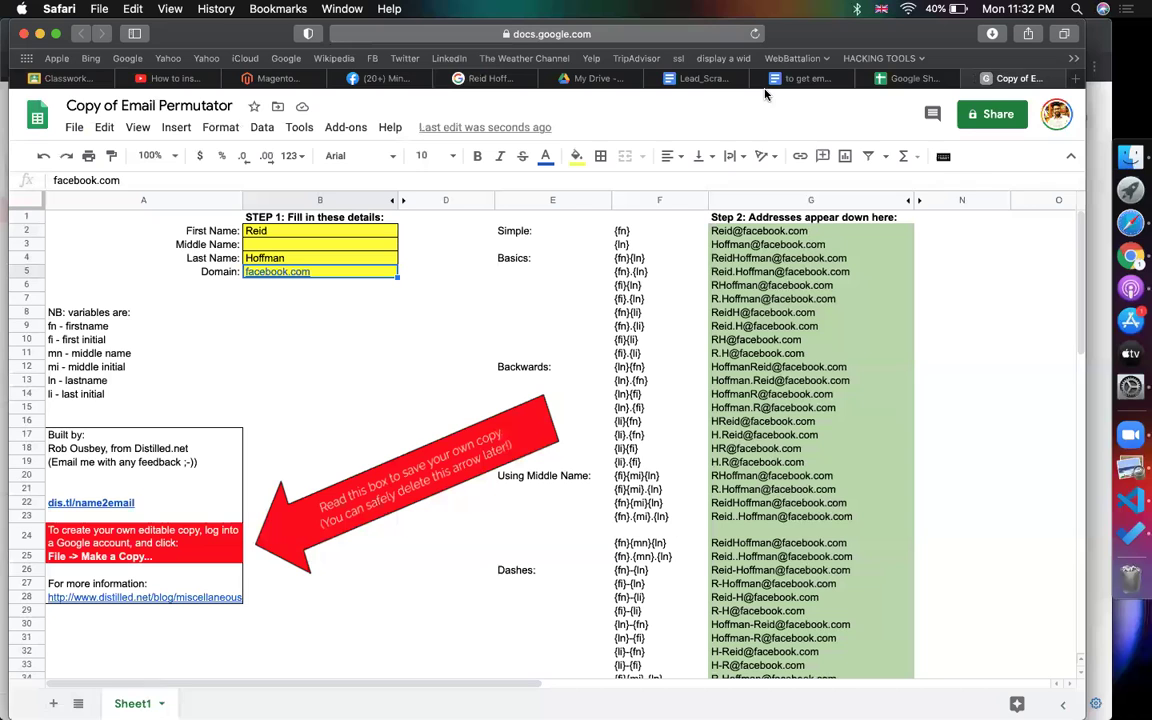
left_click(458, 80)
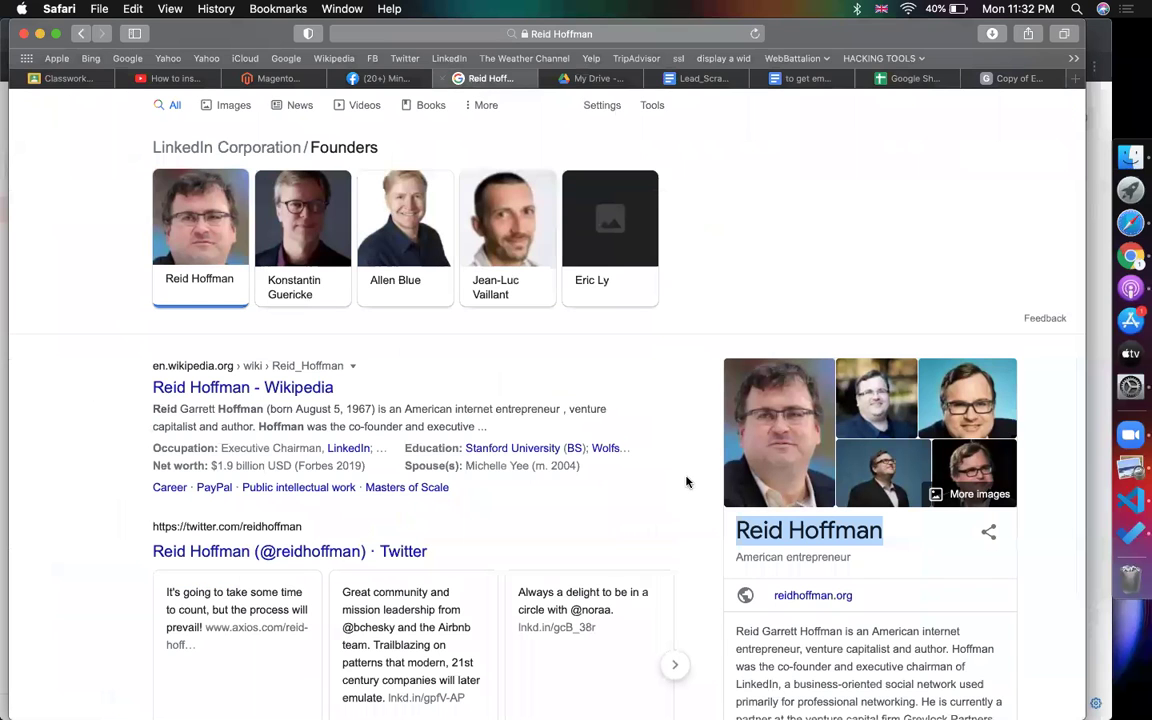
- Copy the founder's website link into domain cell B5, then cancel the pasted full address
left_click(808, 597)
right_click(810, 596)
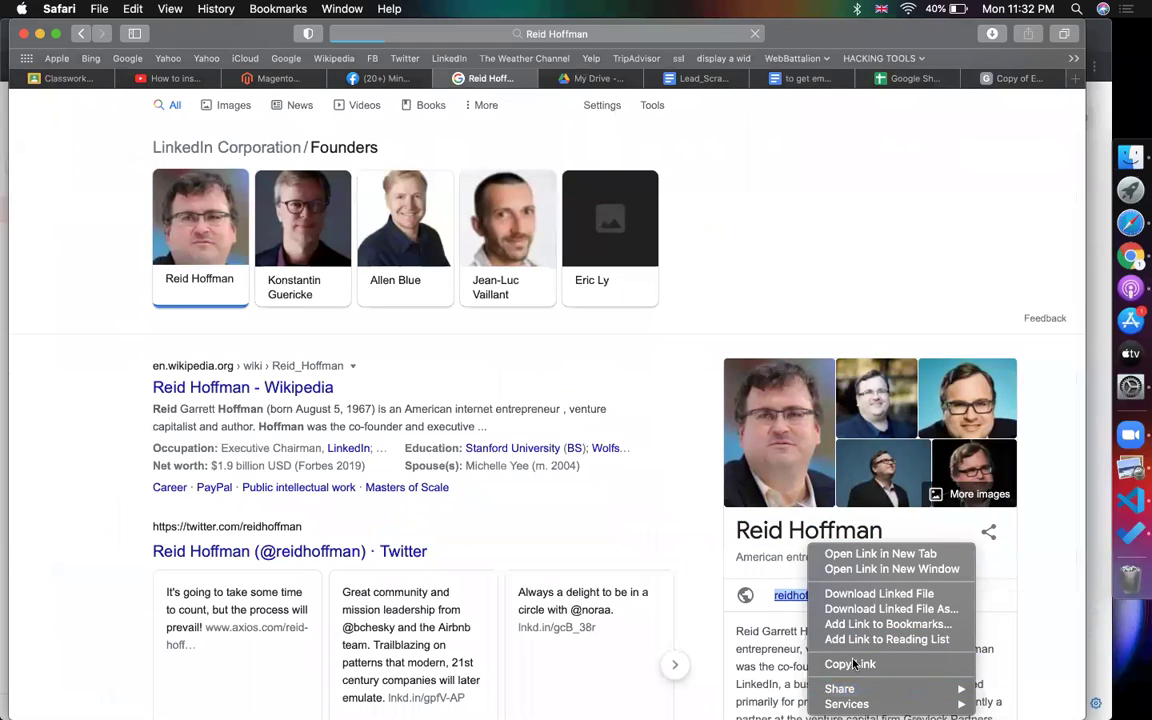
left_click(860, 661)
left_click(1014, 78)
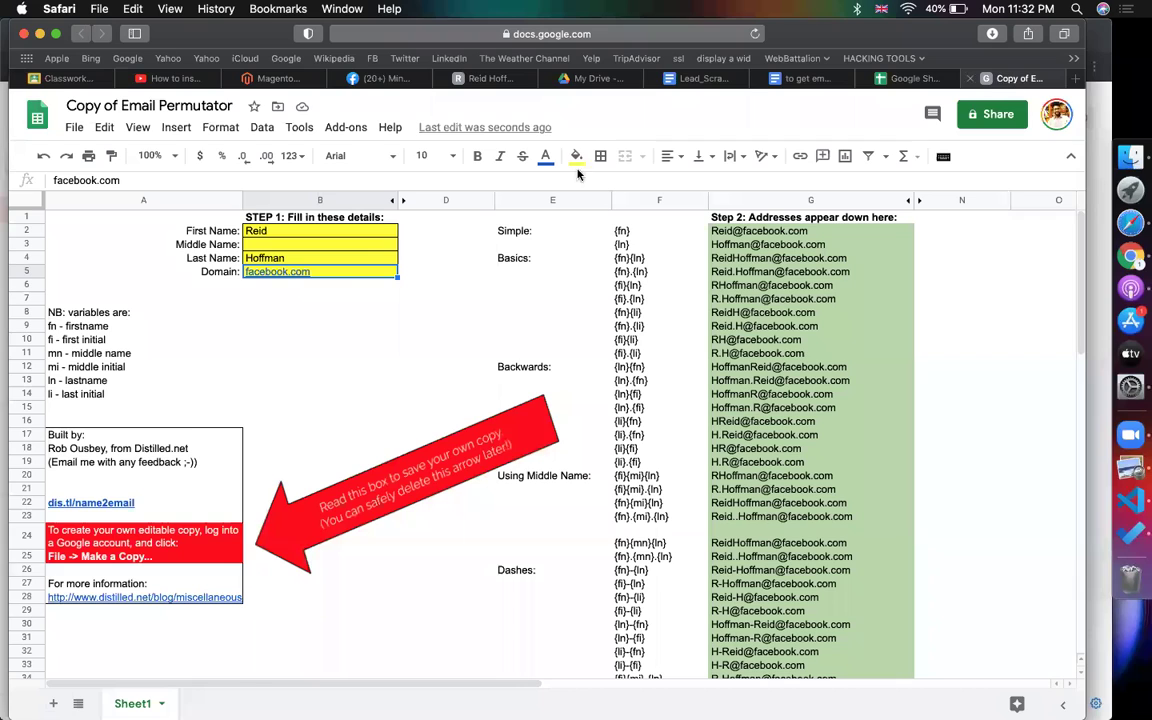
left_click(352, 272)
key("super+v")
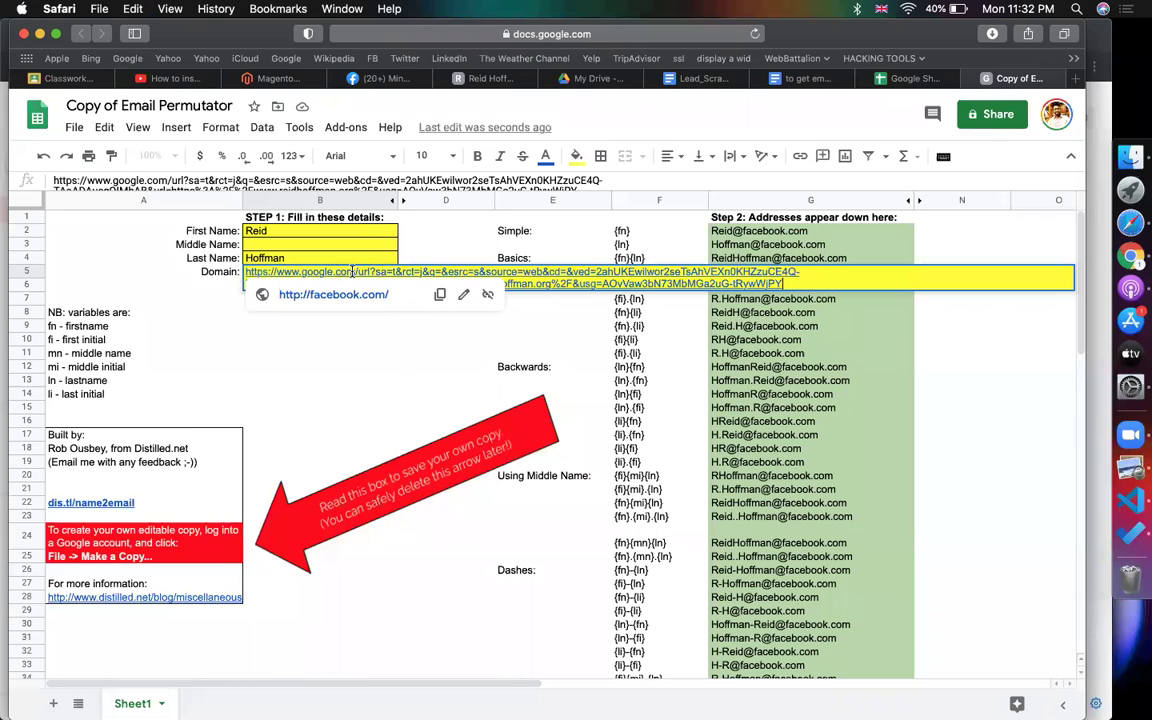
key("Escape")
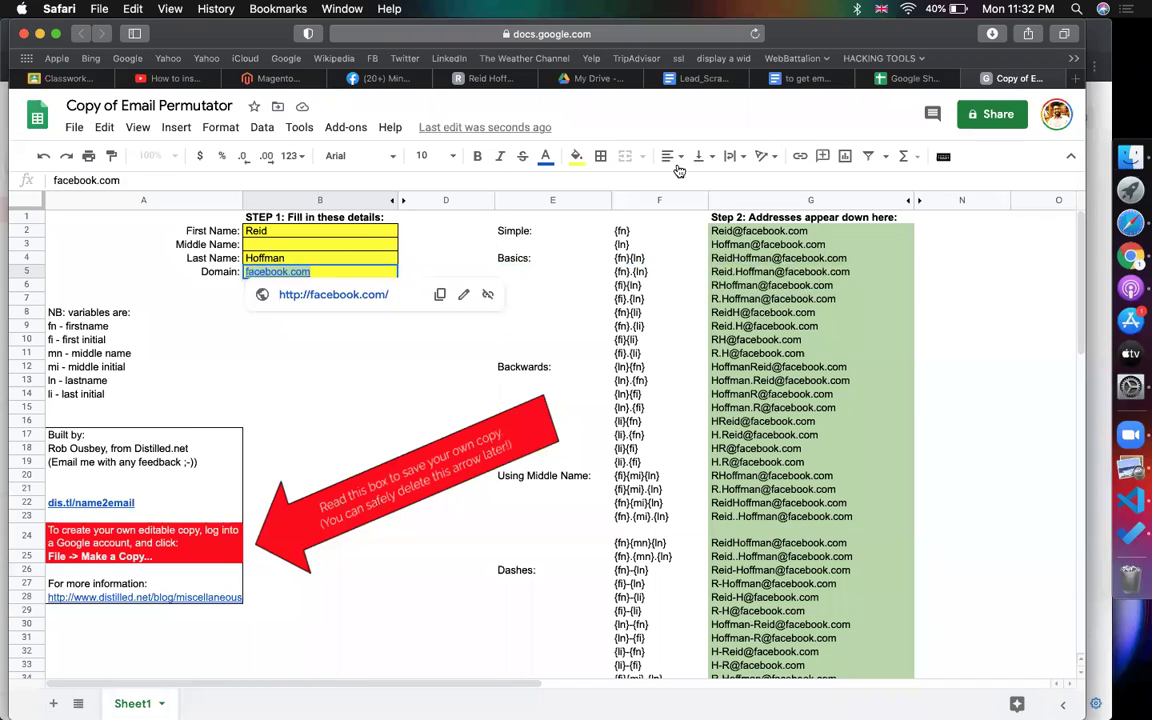
- Copy the founder's website address from the results page and paste it into B5
left_click(905, 78)
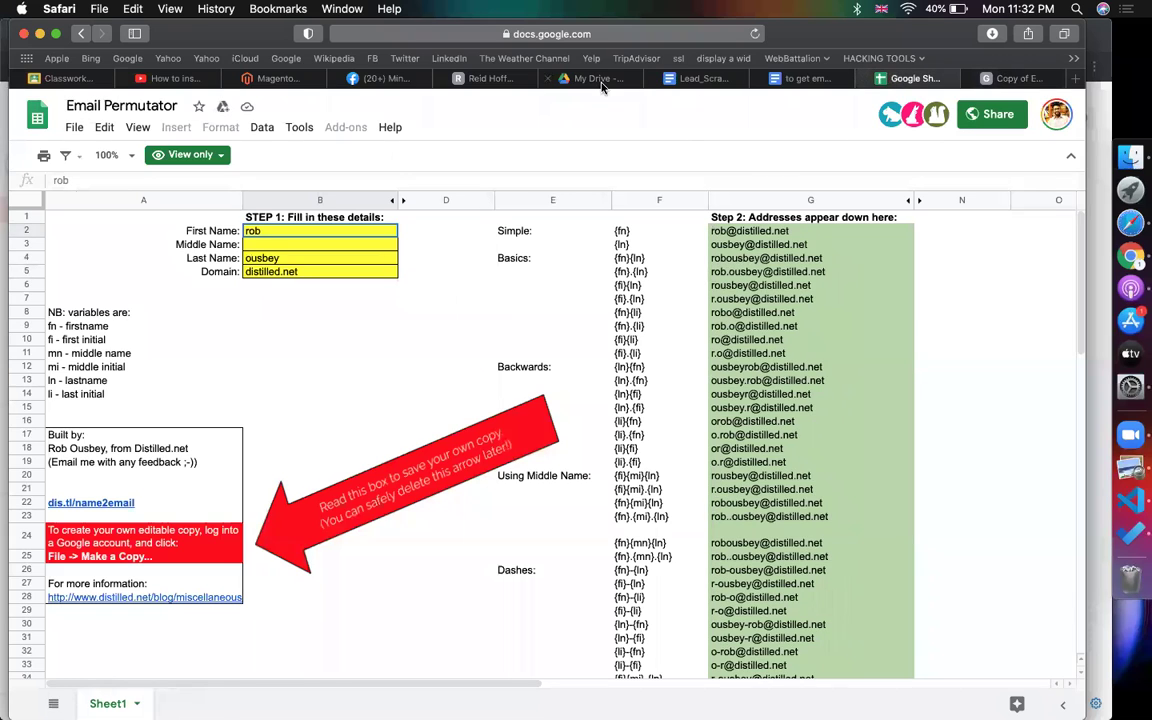
left_click(590, 80)
left_click(502, 82)
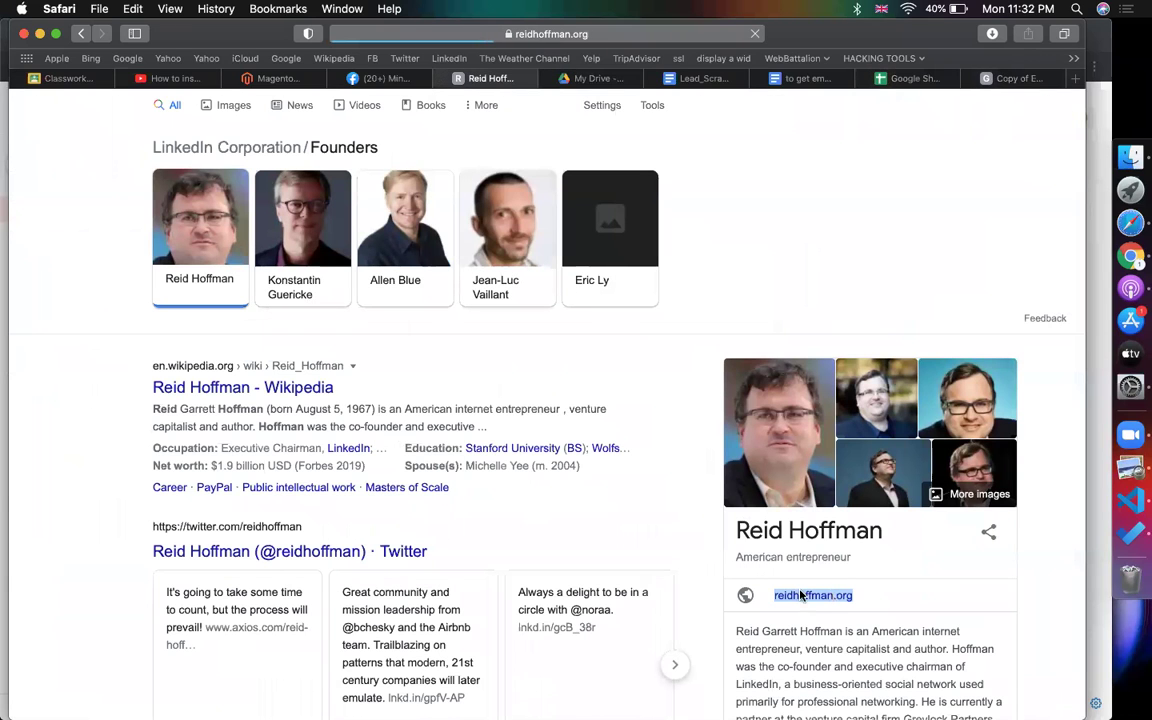
left_click(532, 33)
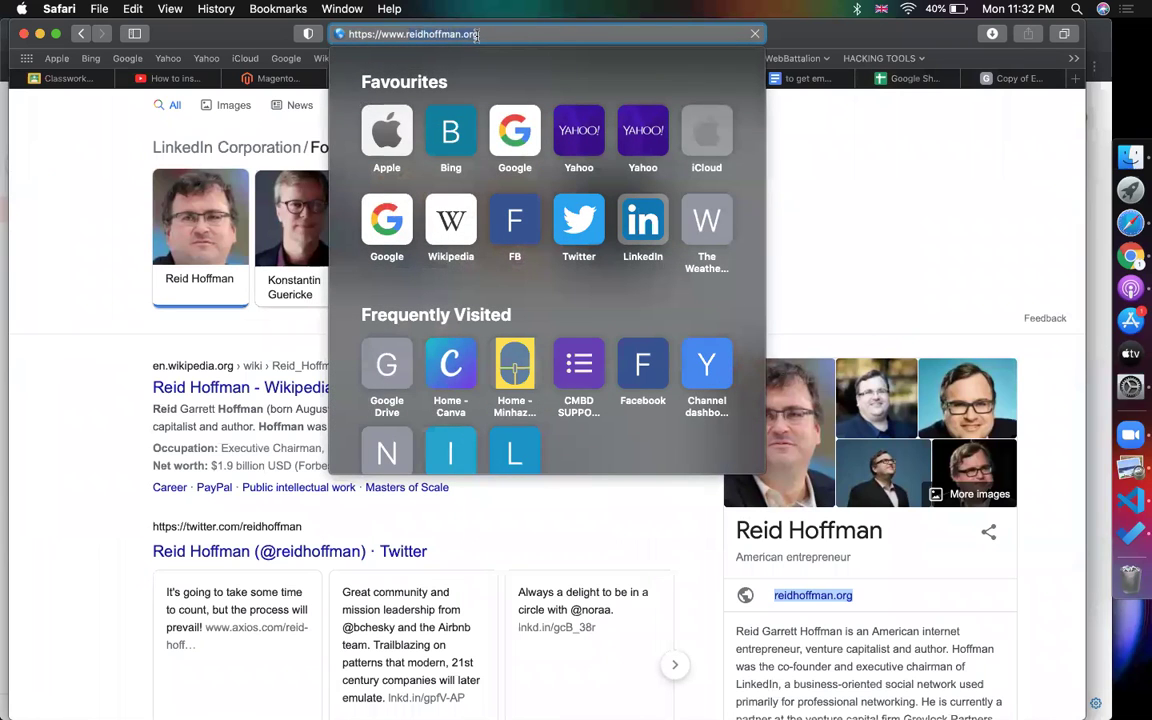
left_click(1015, 82)
key("super+v")
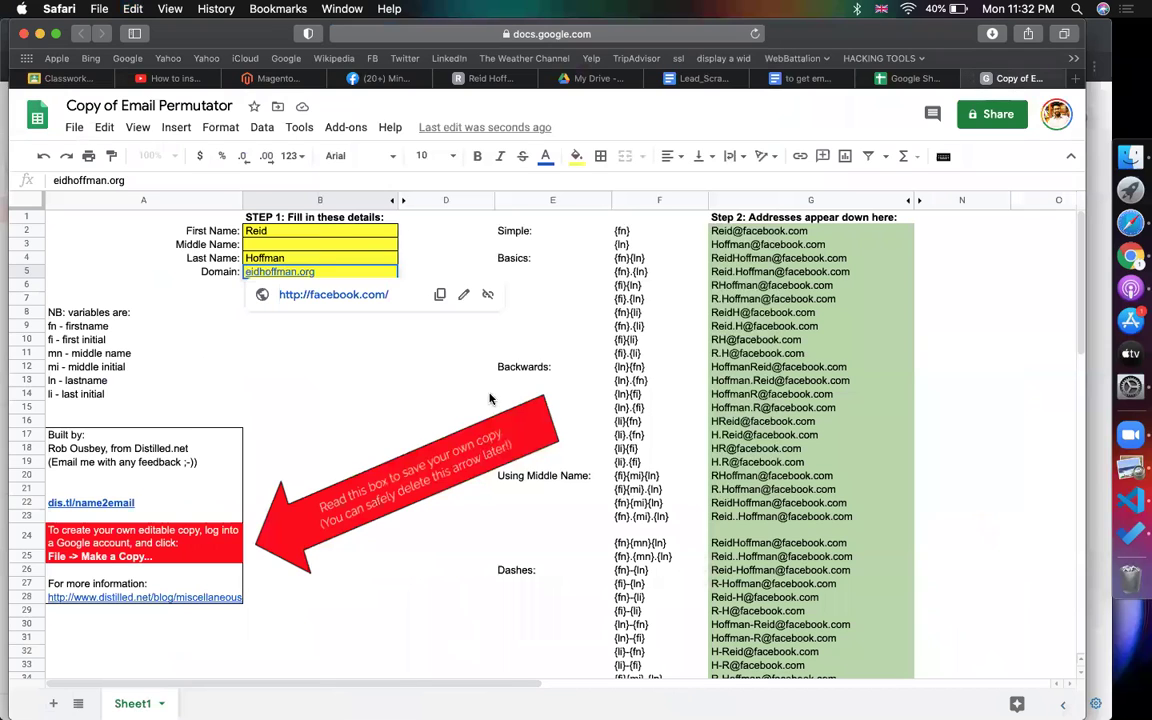
- Verify the domain in B5 and surname in B4, then select generated addresses G2:G47
left_click(490, 399)
left_click(236, 353)
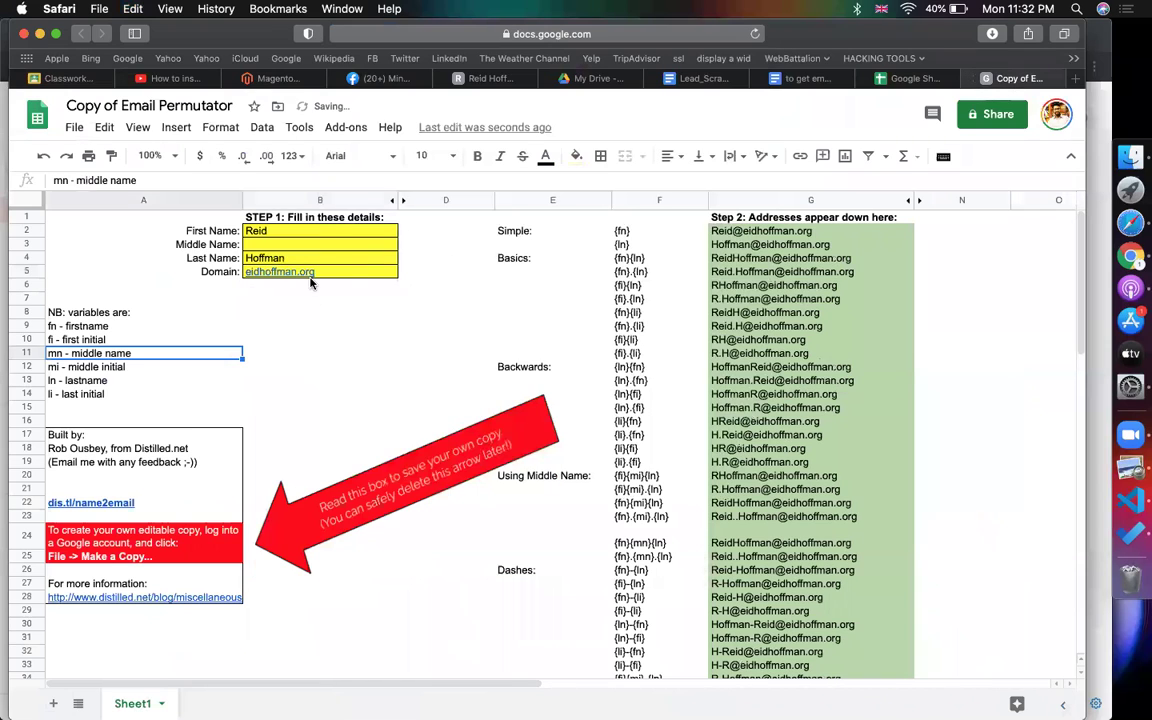
double_click(283, 273)
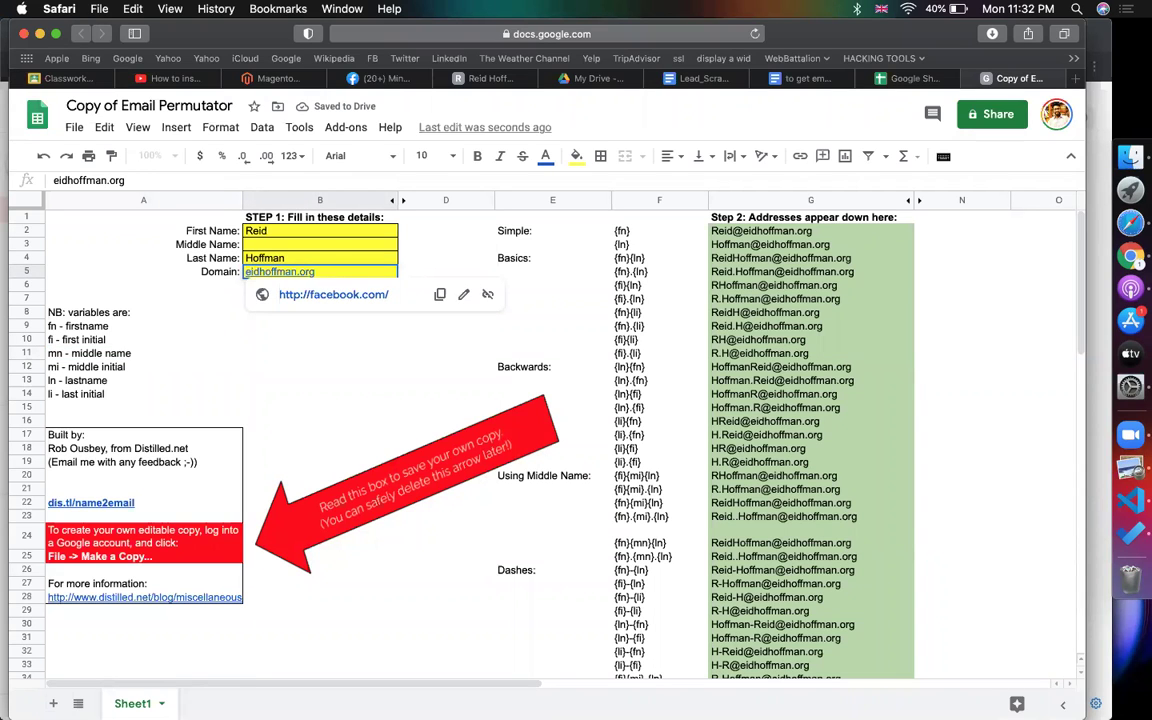
left_click(341, 273)
double_click(322, 260)
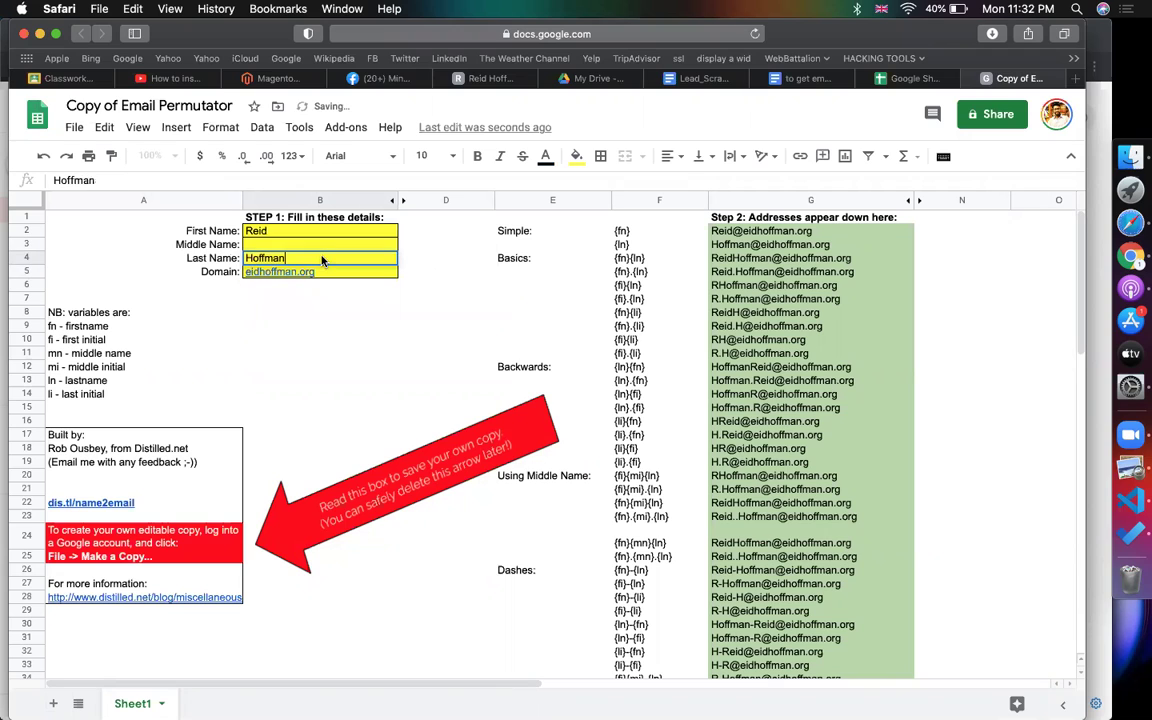
left_click(291, 235)
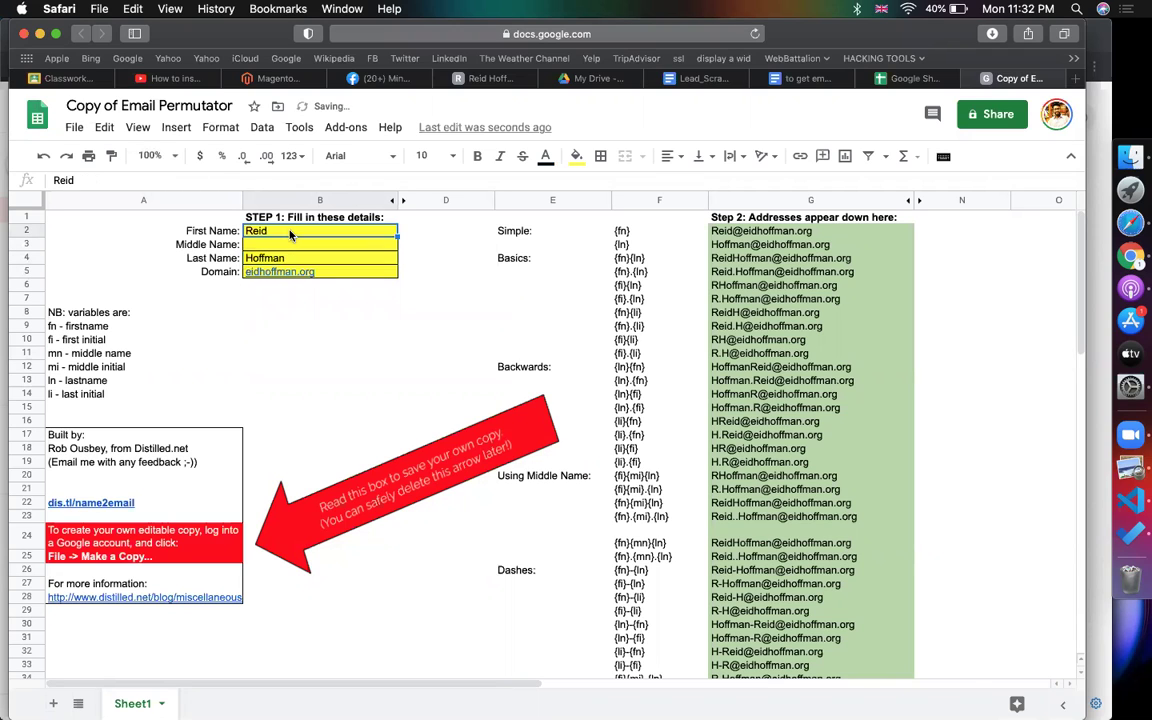
left_click(645, 271)
left_click_drag(760, 232, 786, 517)
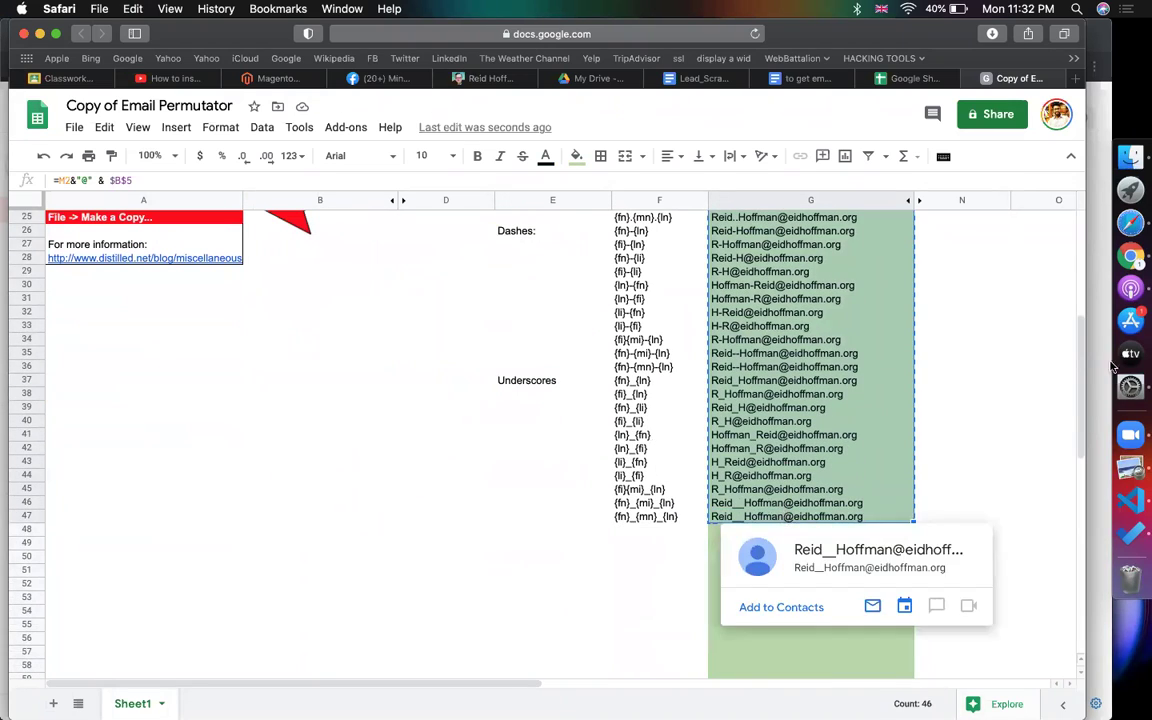
left_click(1130, 256)
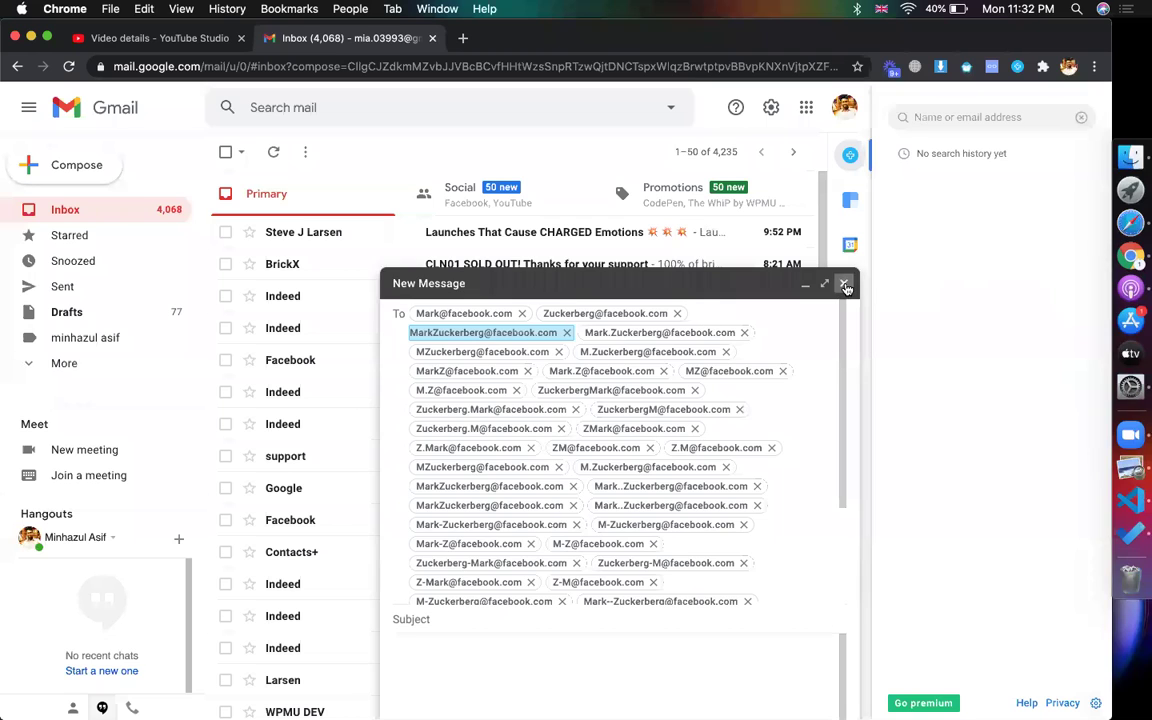
- Replace the old facebook.com draft with a new message addressed to the copied address variations
left_click(843, 283)
left_click(75, 166)
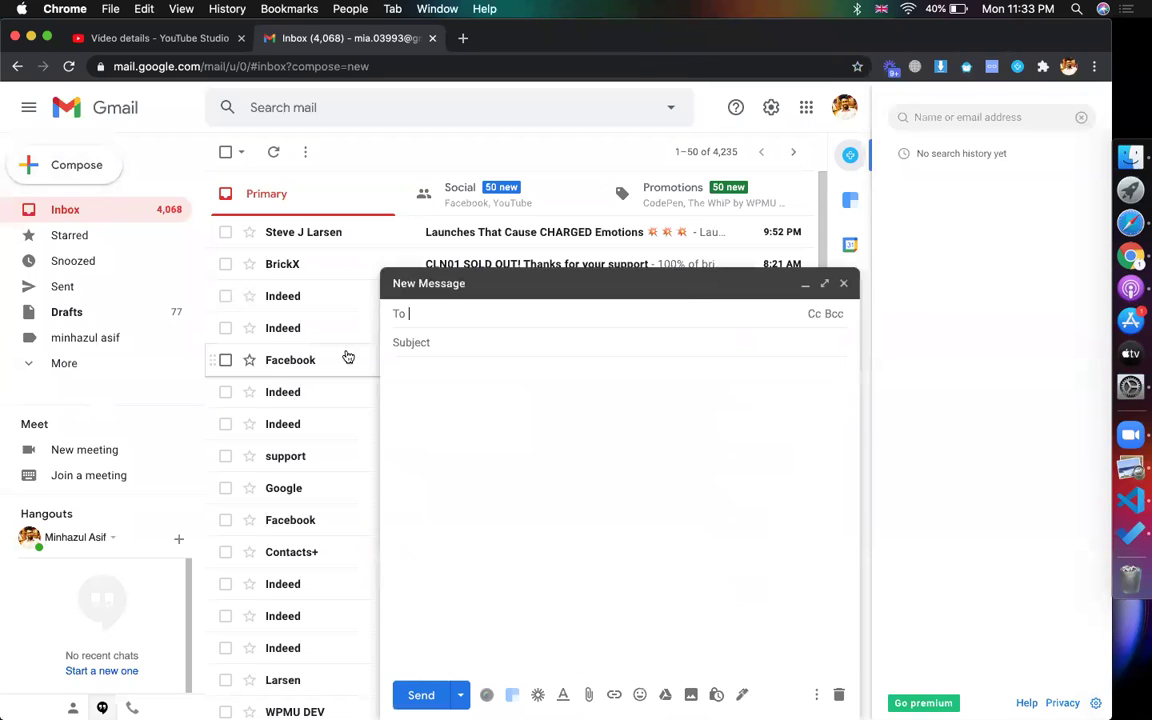
key("super+v")
scroll(670, 350, "up", 3)
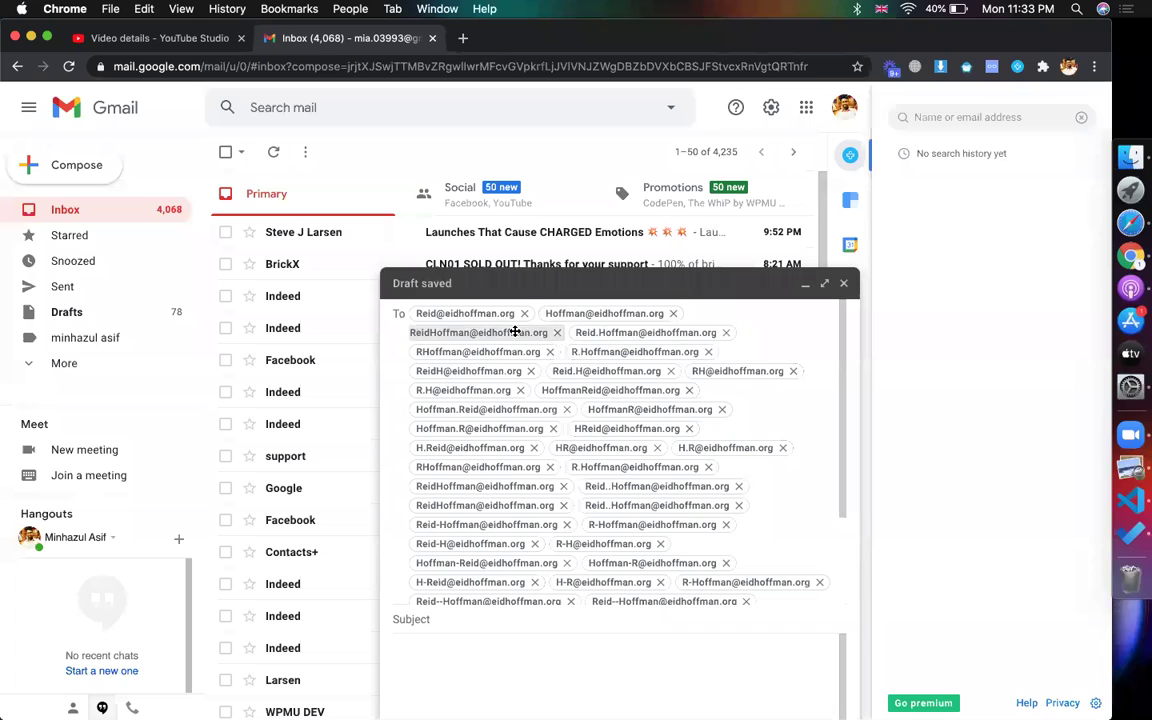
mouse_move(500, 318)
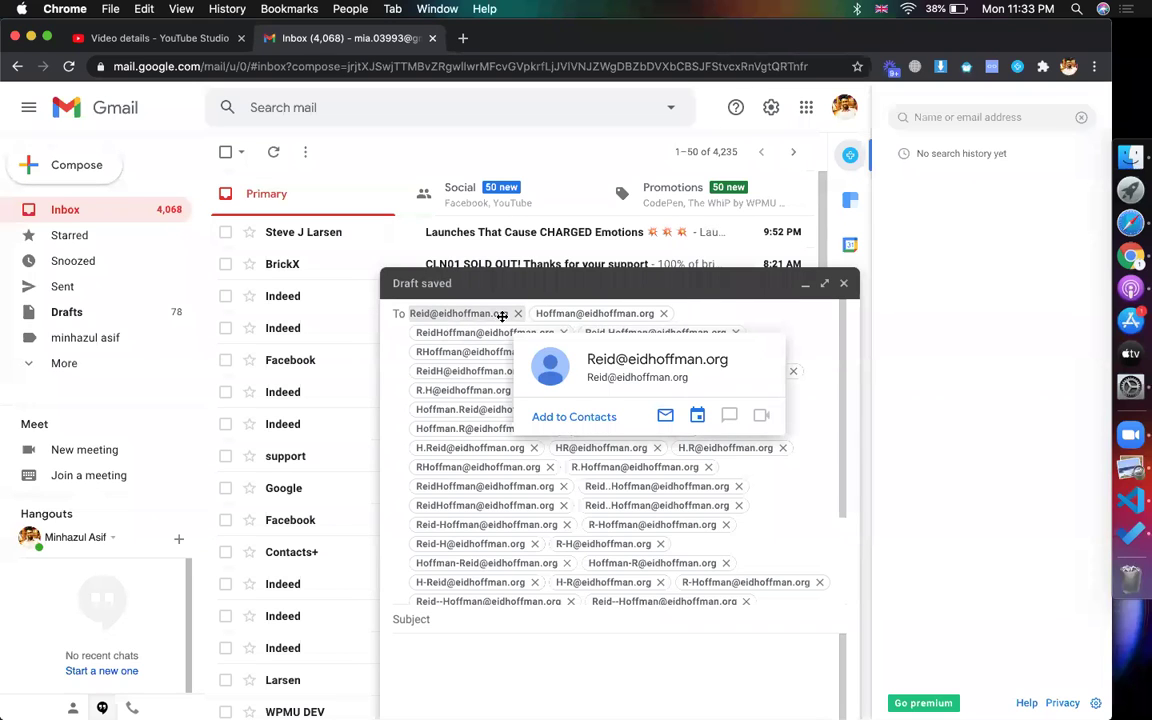
left_click(1081, 118)
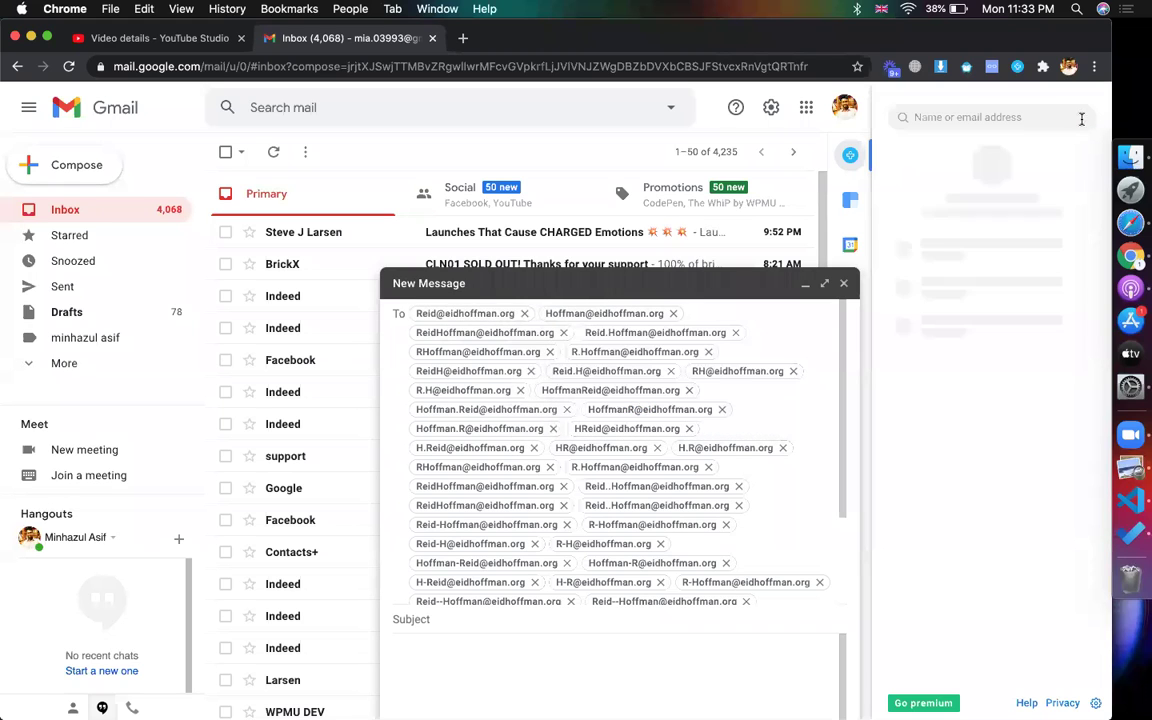
- Look up each variation in Contacts+: first name, surname, full name, initials, and reversed forms
left_click(480, 319)
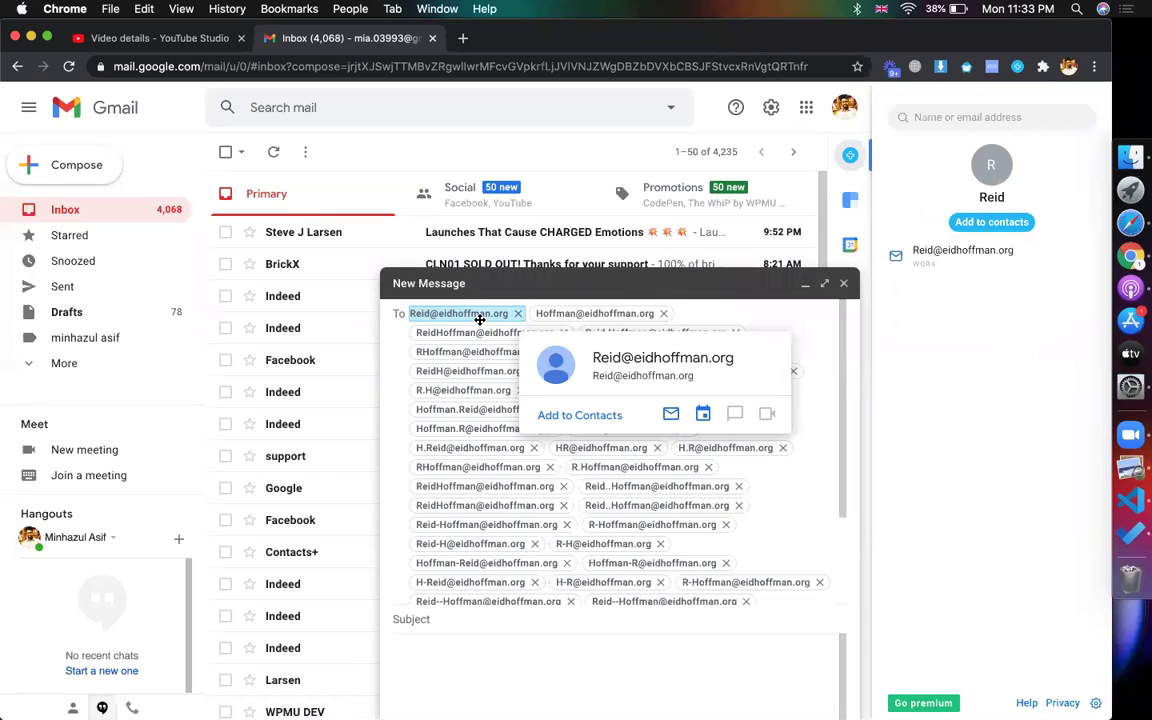
left_click(587, 313)
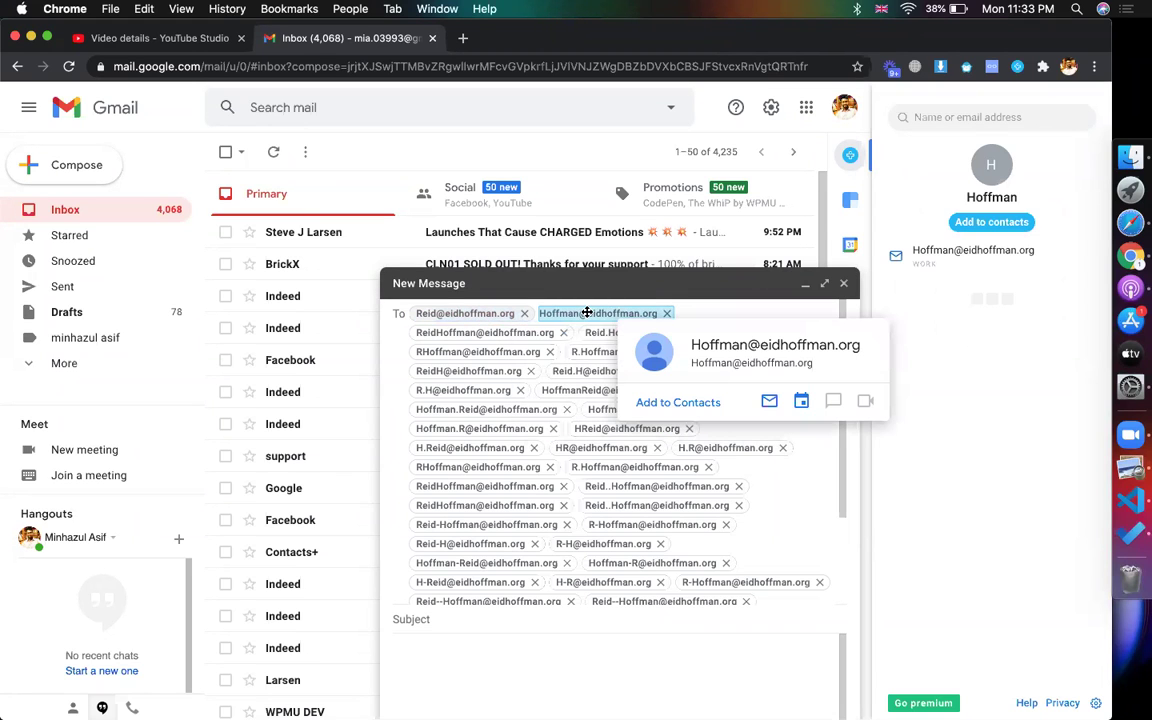
left_click(493, 335)
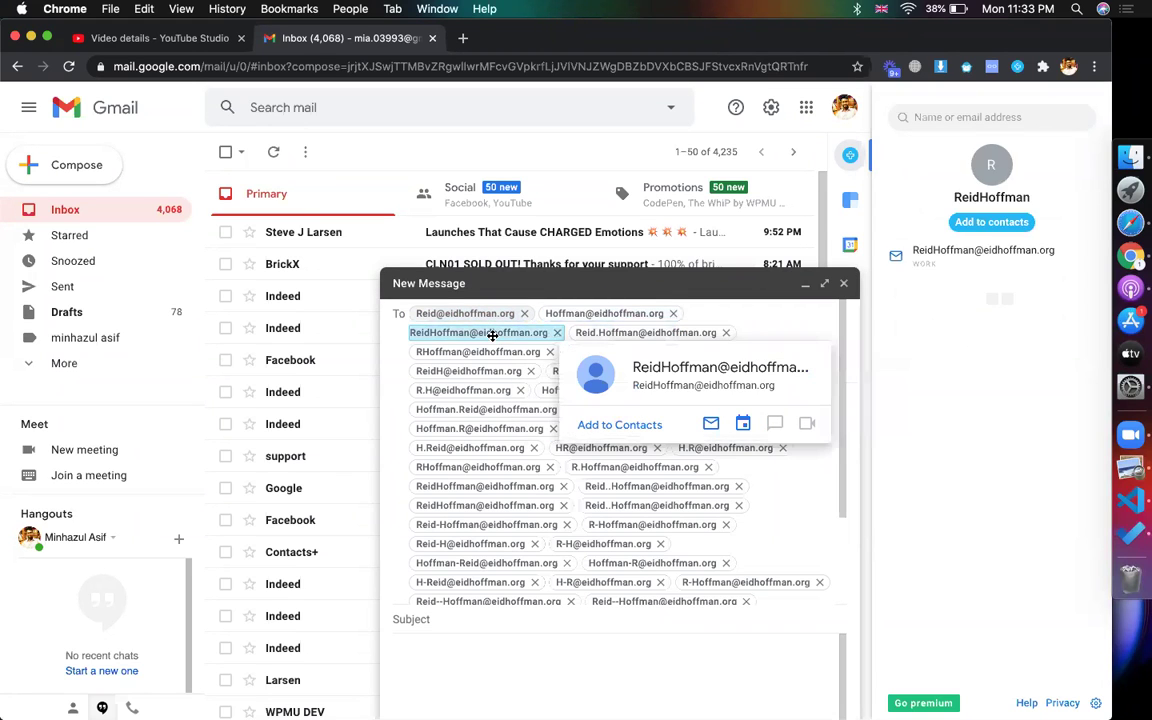
left_click(609, 337)
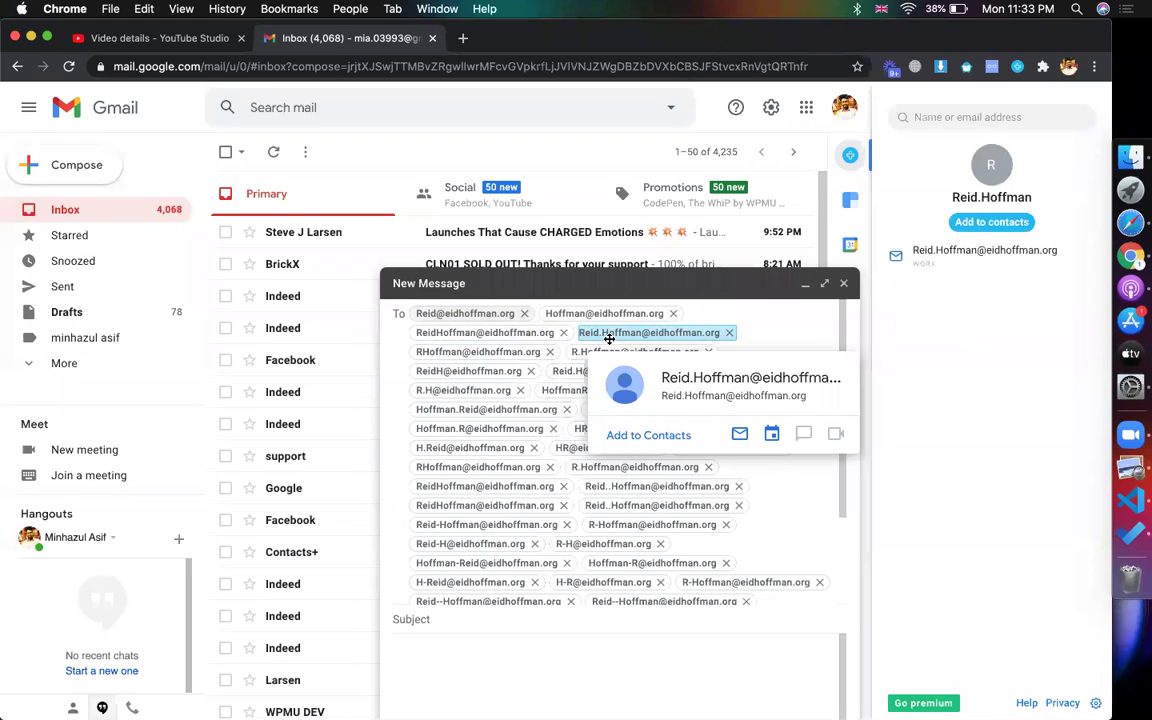
left_click(518, 353)
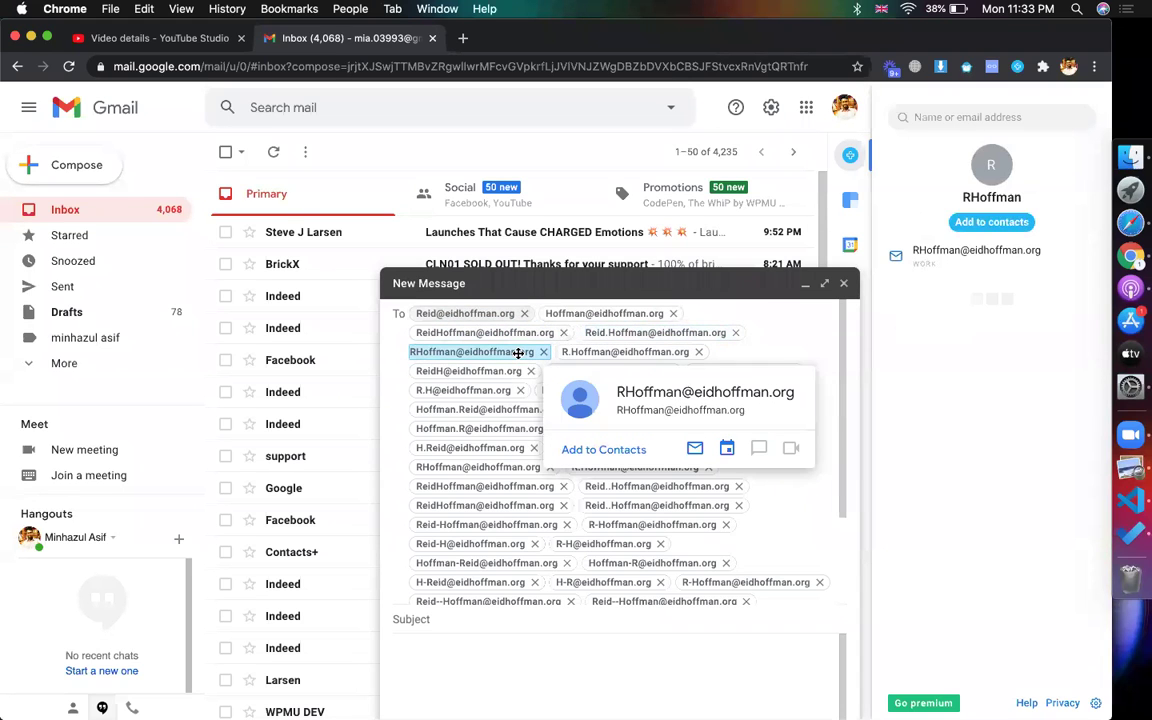
left_click(644, 353)
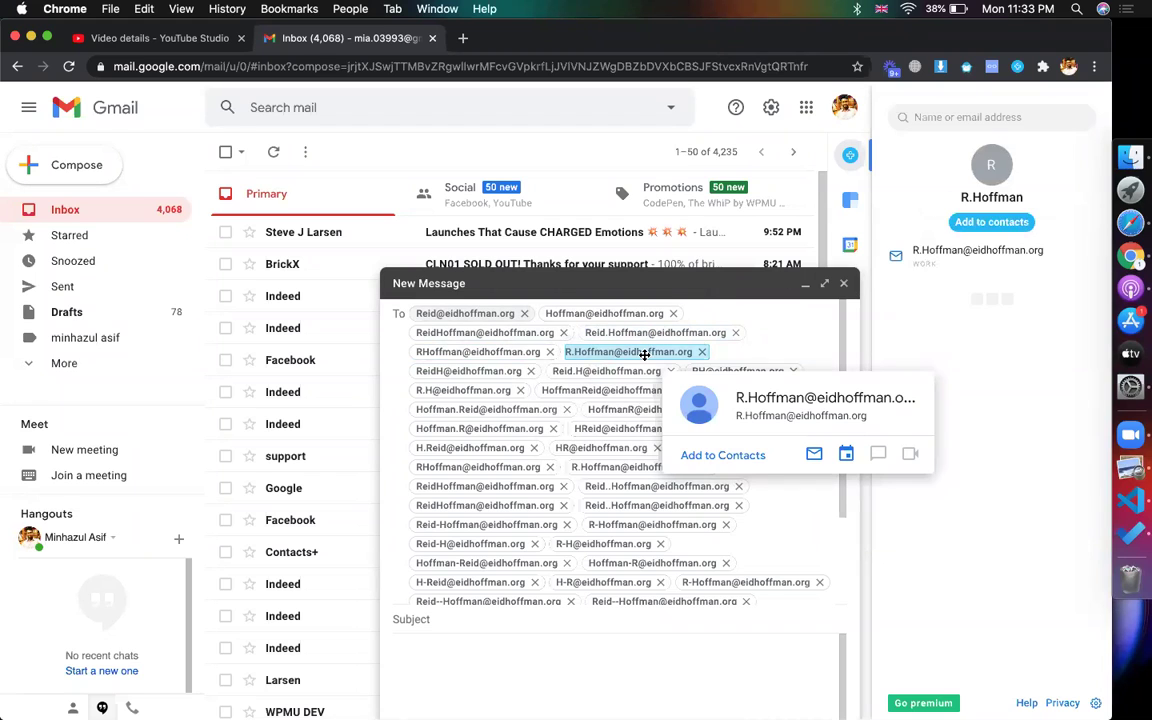
left_click(511, 374)
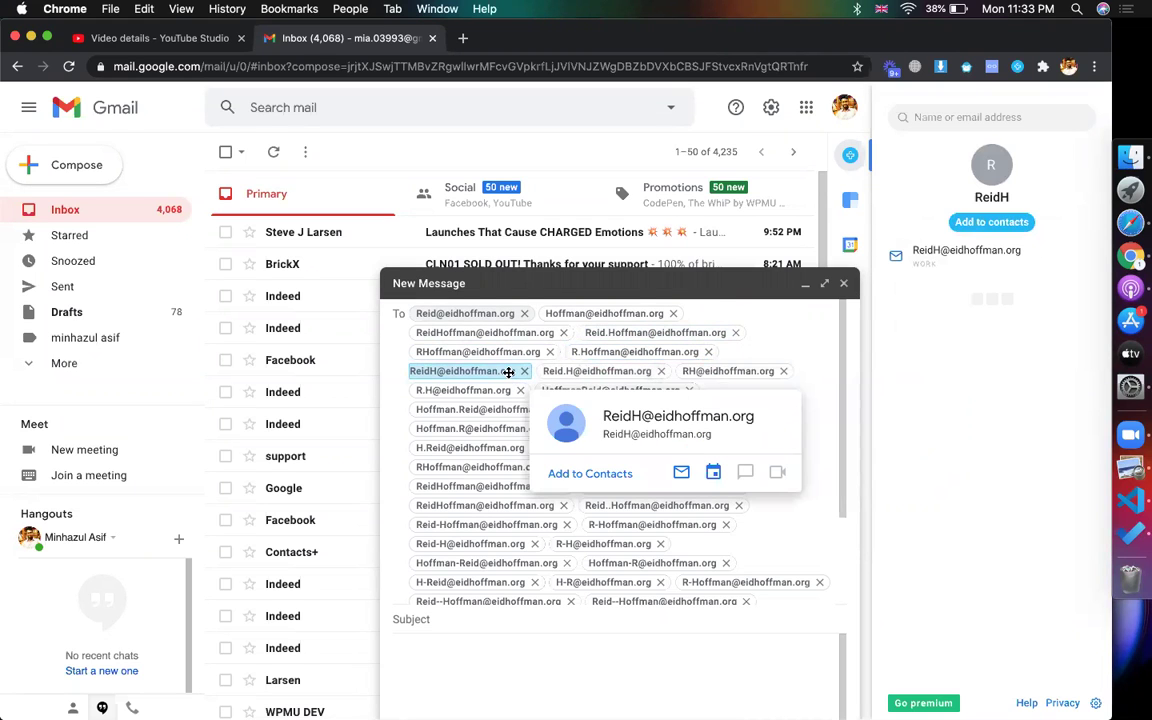
left_click(609, 371)
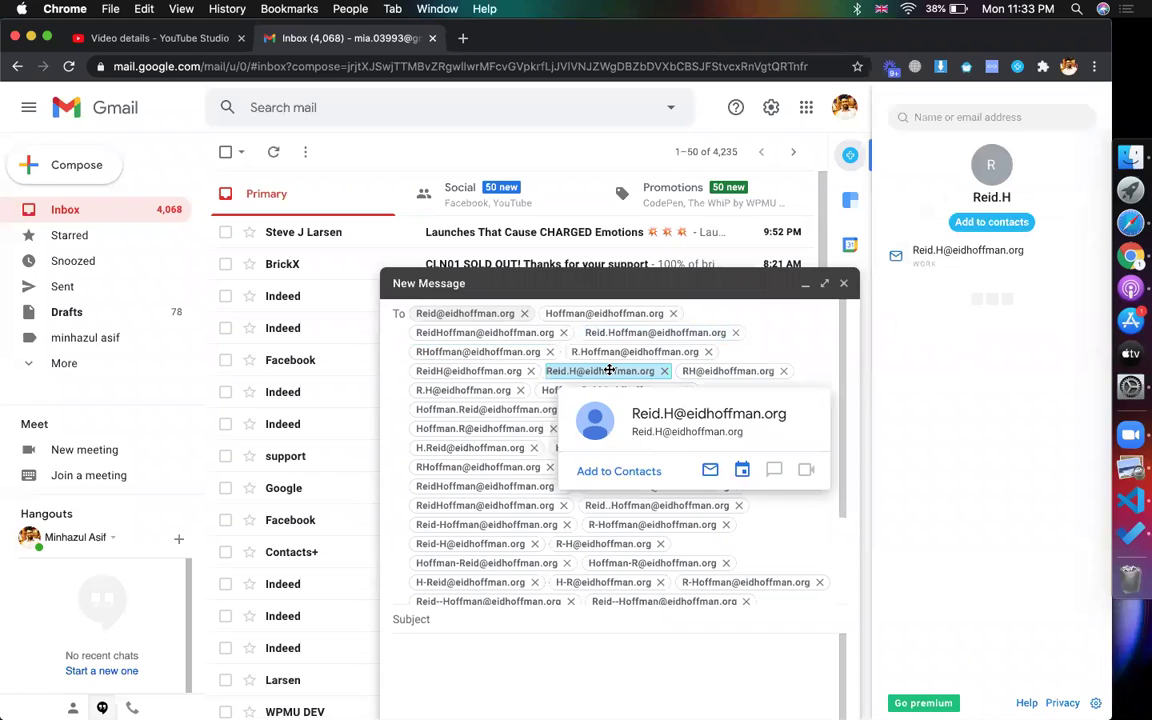
left_click(707, 371)
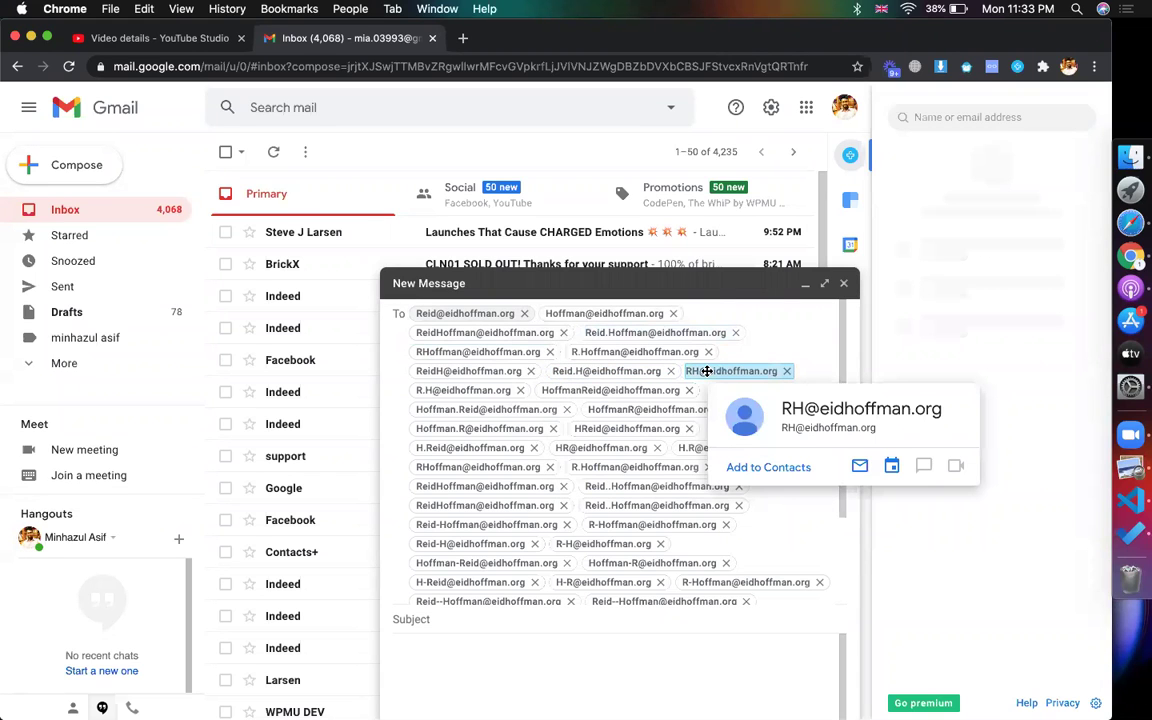
left_click(496, 390)
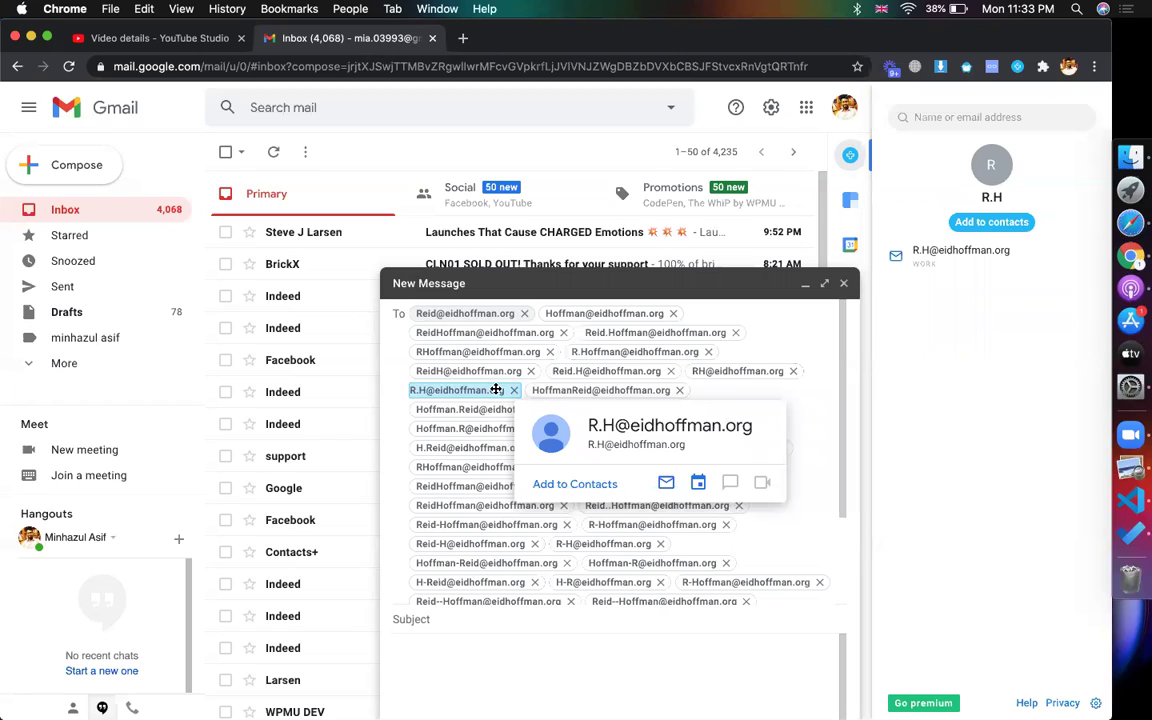
left_click(566, 390)
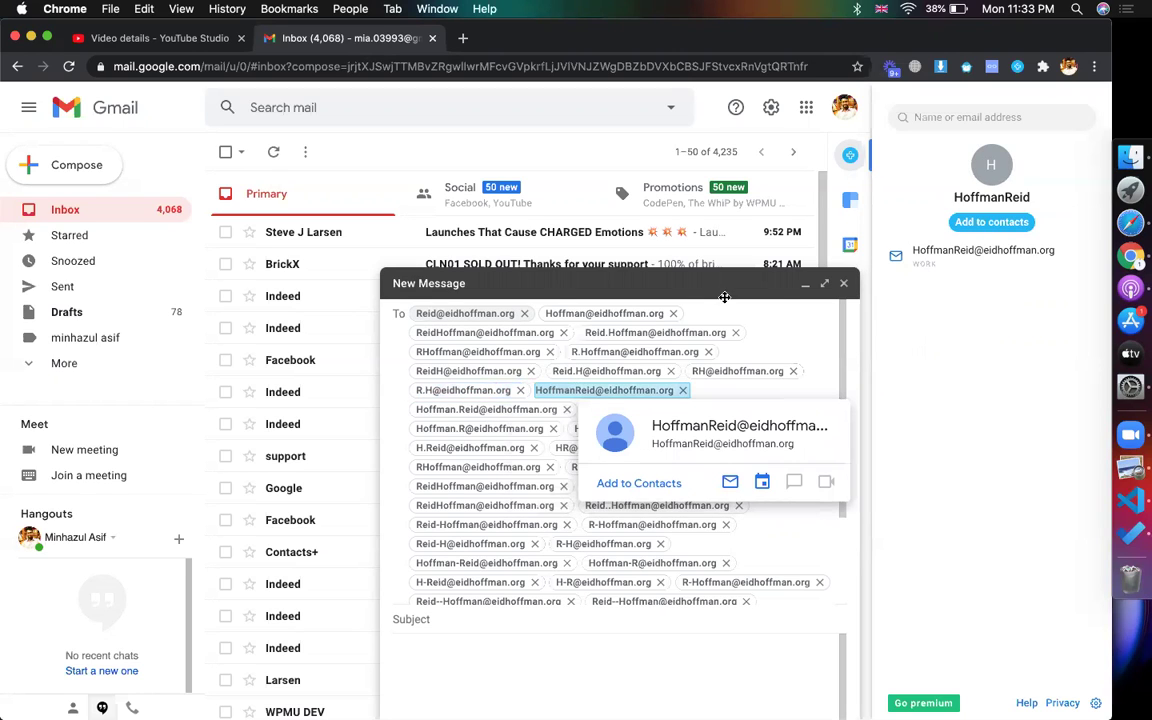
left_click(1100, 268)
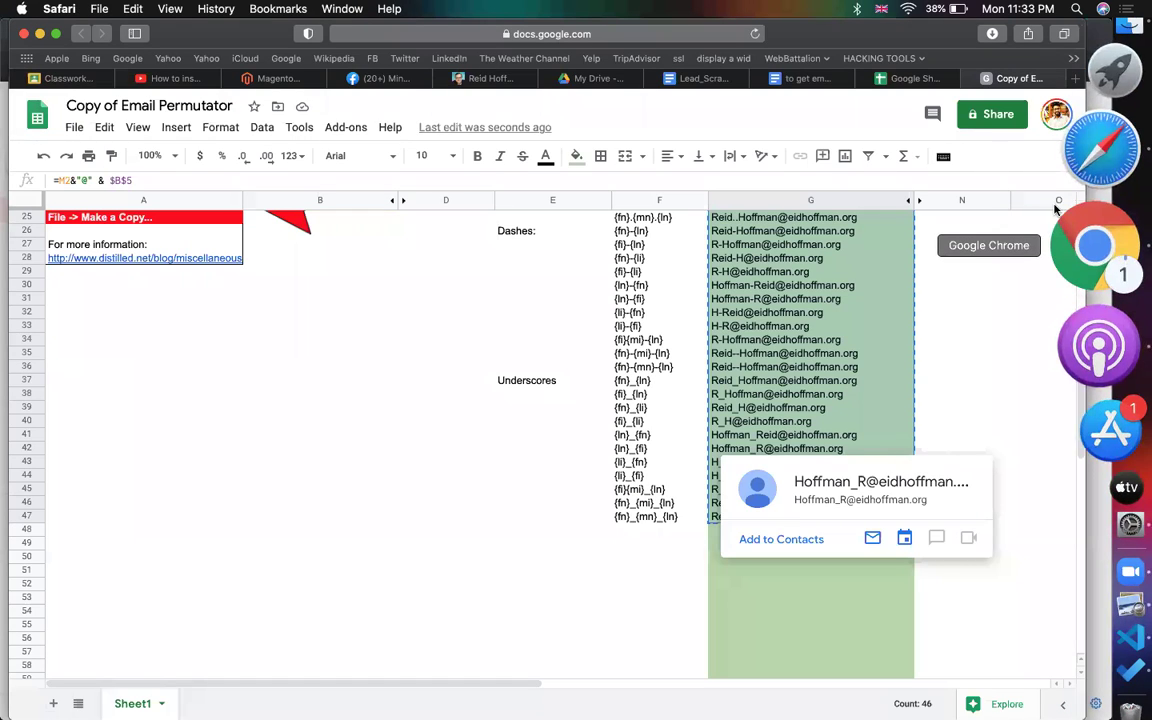
- Return to the LinkedIn founders search results and open the second co-founder's results
left_click(468, 78)
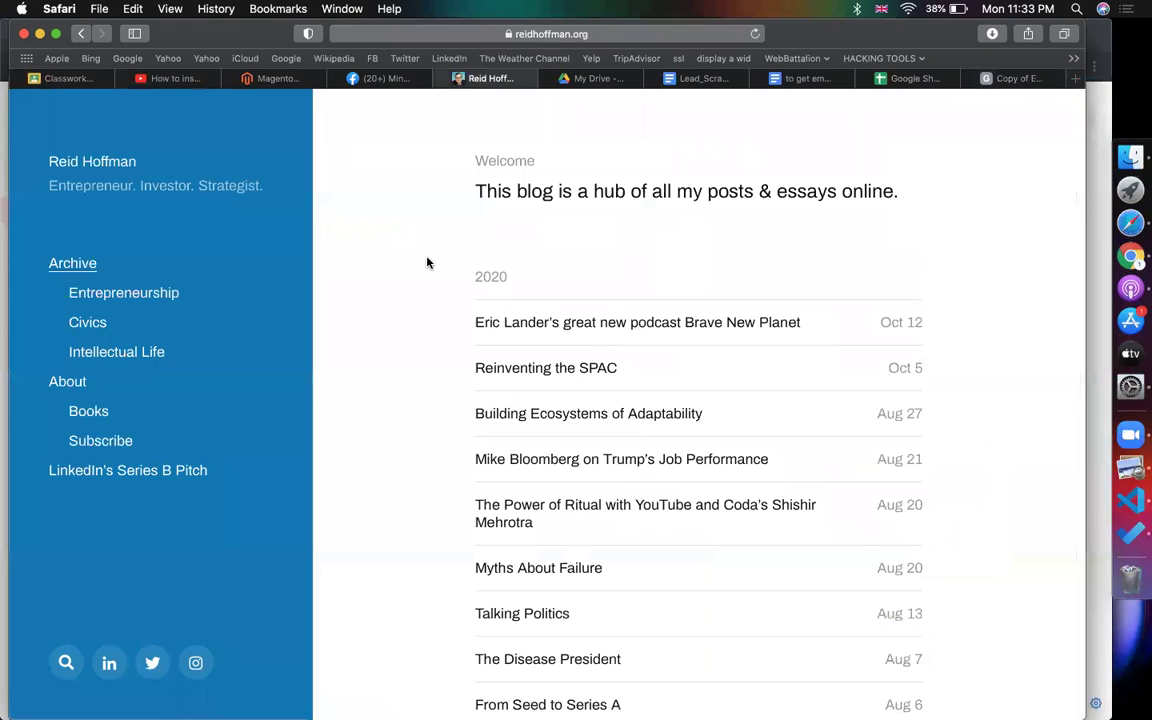
left_click(80, 36)
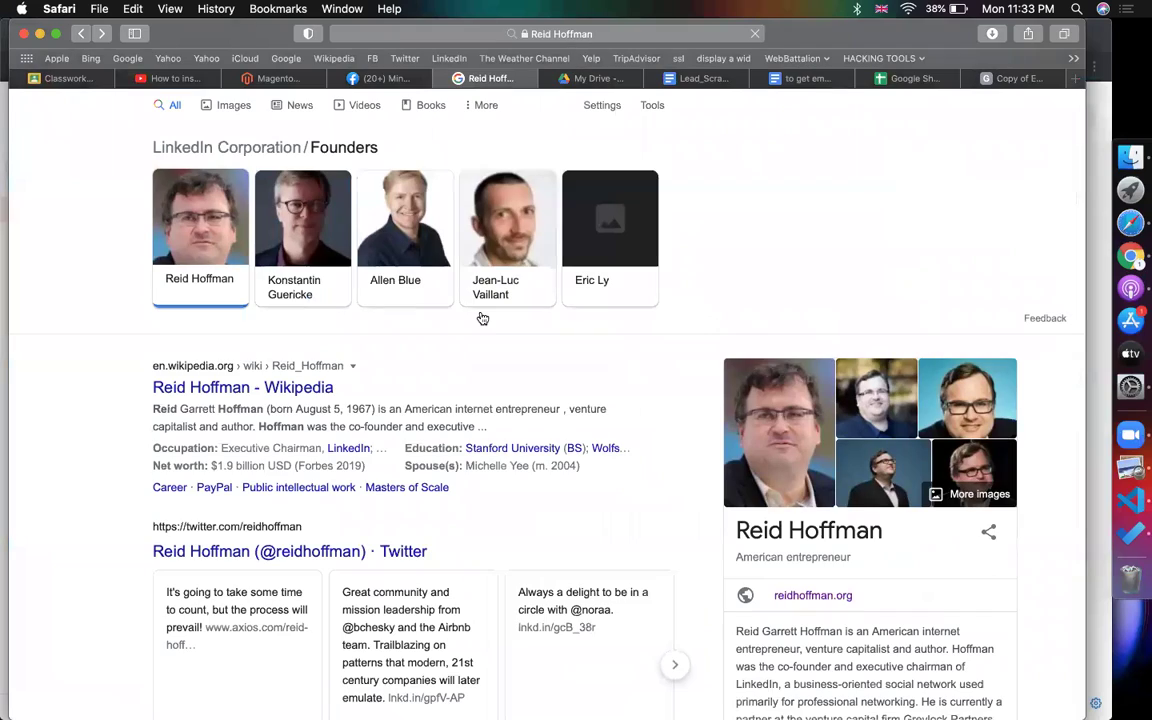
scroll(298, 267, "up", 2)
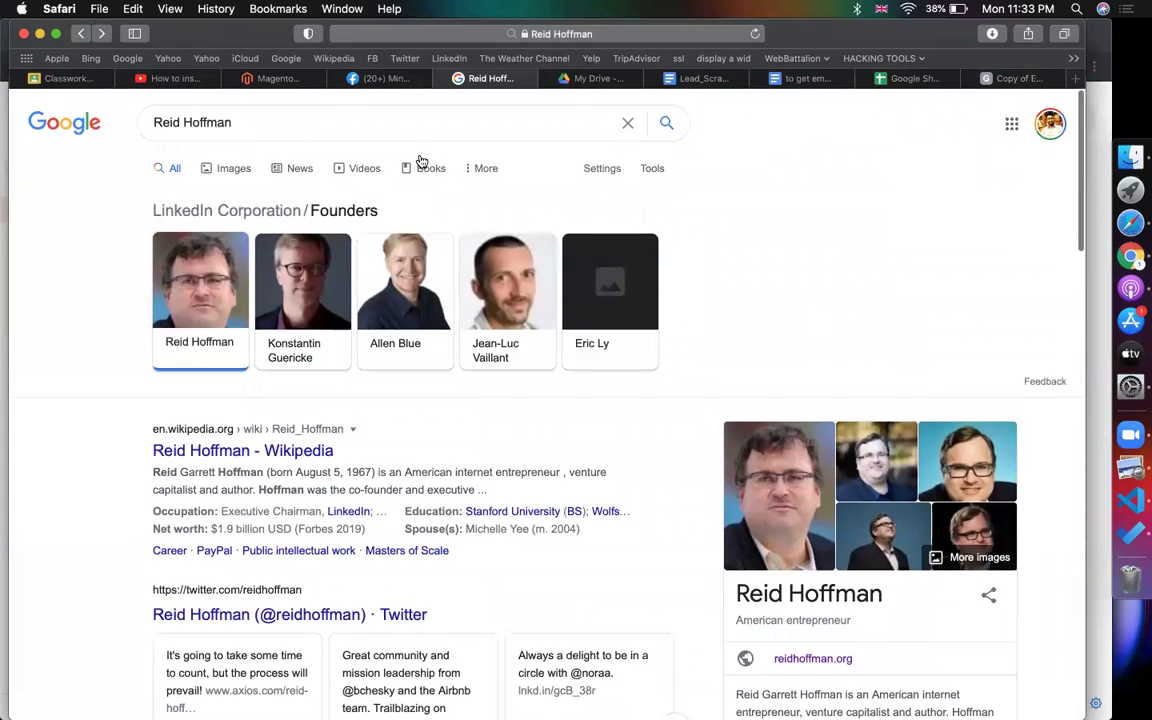
scroll(828, 200, "down", 4)
scroll(323, 243, "up", 5)
left_click(312, 344)
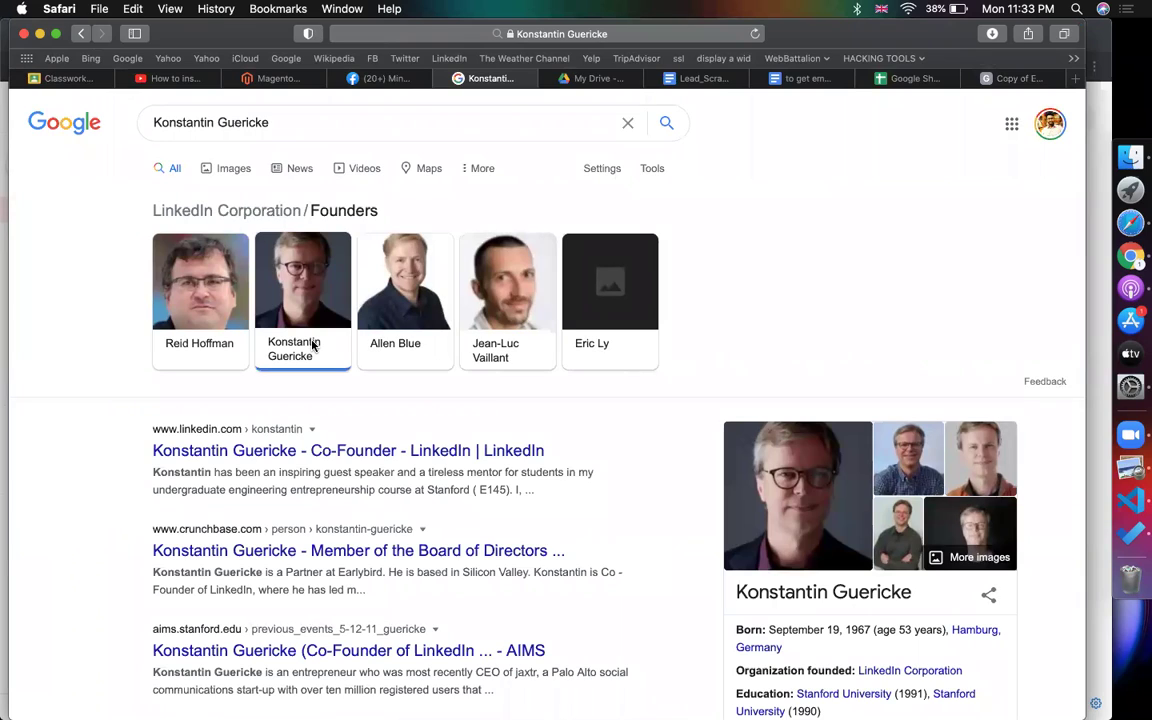
- Open the second co-founder's LinkedIn profile, select his name, and return to the Email Permutator copy
left_click(238, 453)
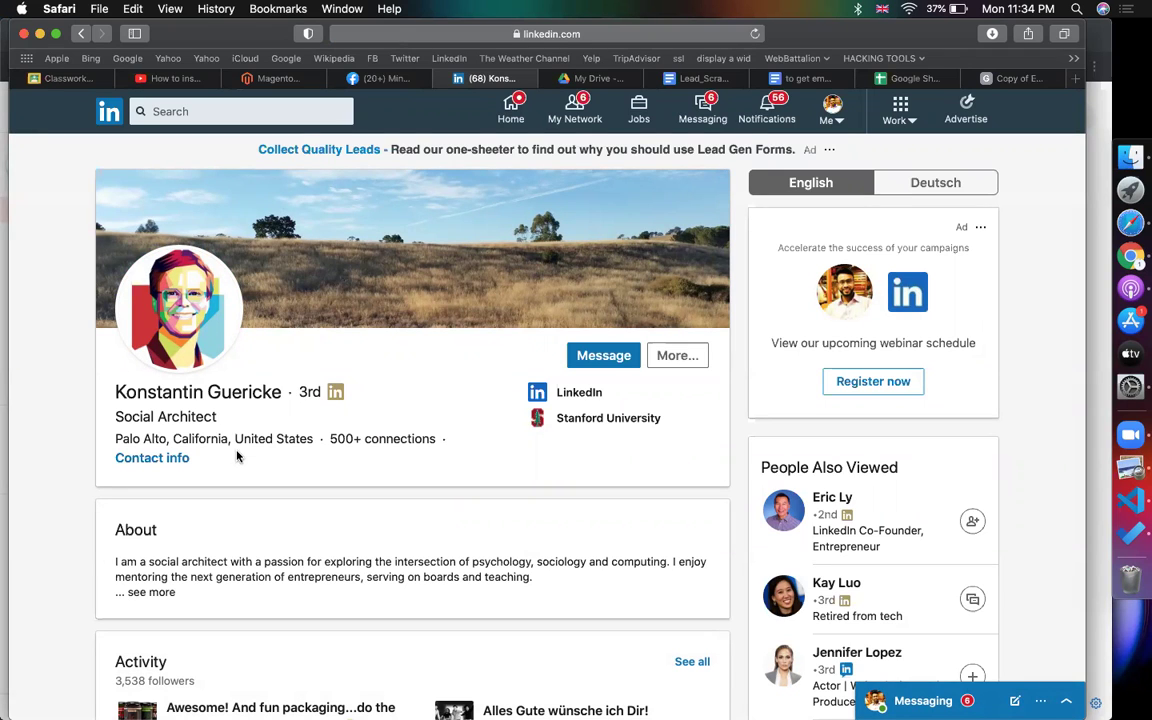
scroll(450, 400, "down", 1)
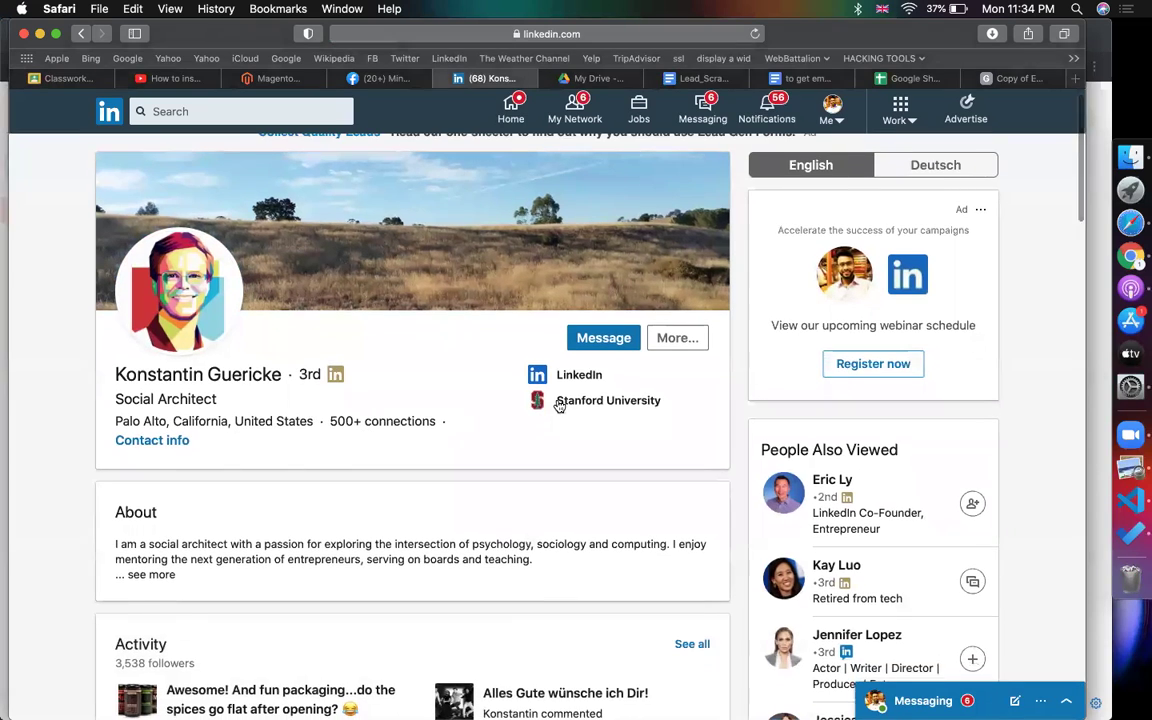
scroll(389, 373, "up", 1)
mouse_move(283, 392)
left_mouse_down()
mouse_move(106, 394)
mouse_move(283, 392)
left_mouse_up()
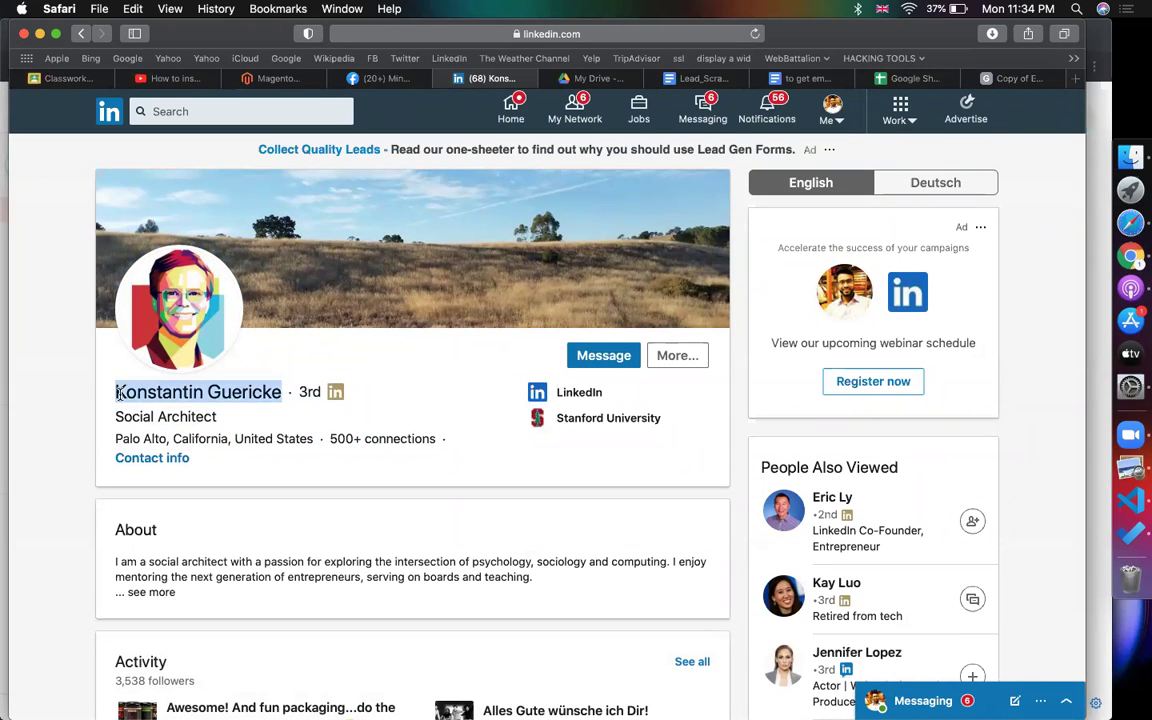
left_click(1012, 80)
scroll(611, 308, "up", 5)
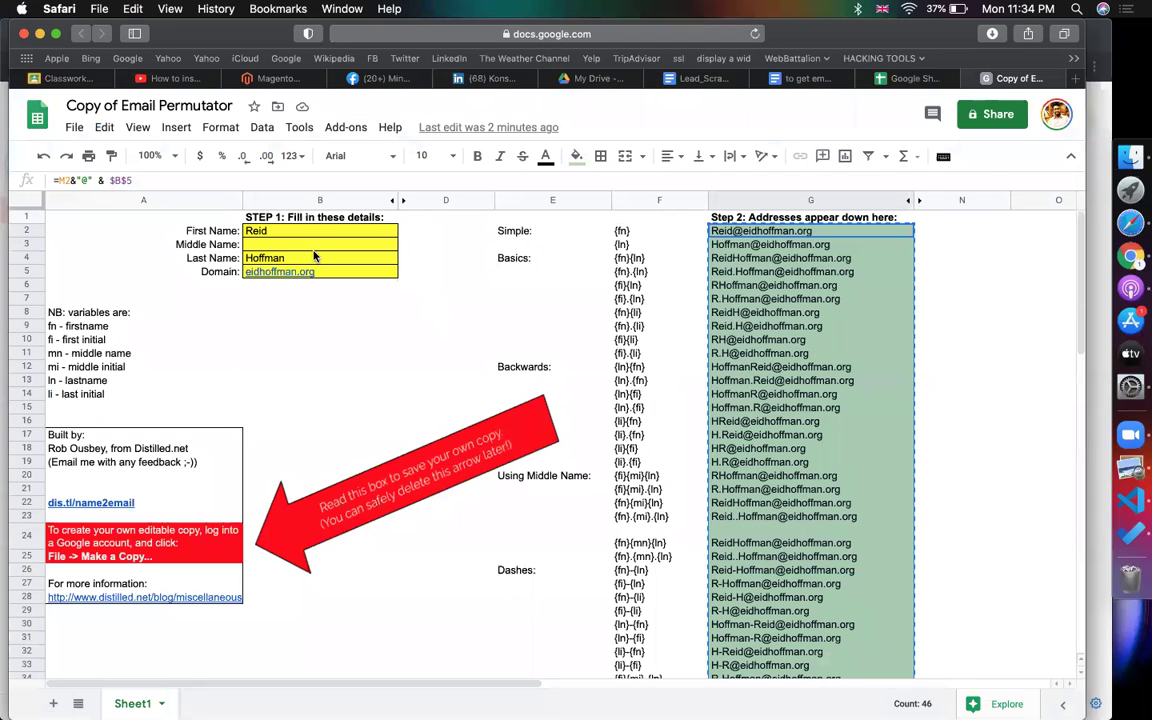
- Enter the co-founder's first name in B2, surname in B4, and domain linkedin.com in B5
left_click(291, 233)
key("super+v")
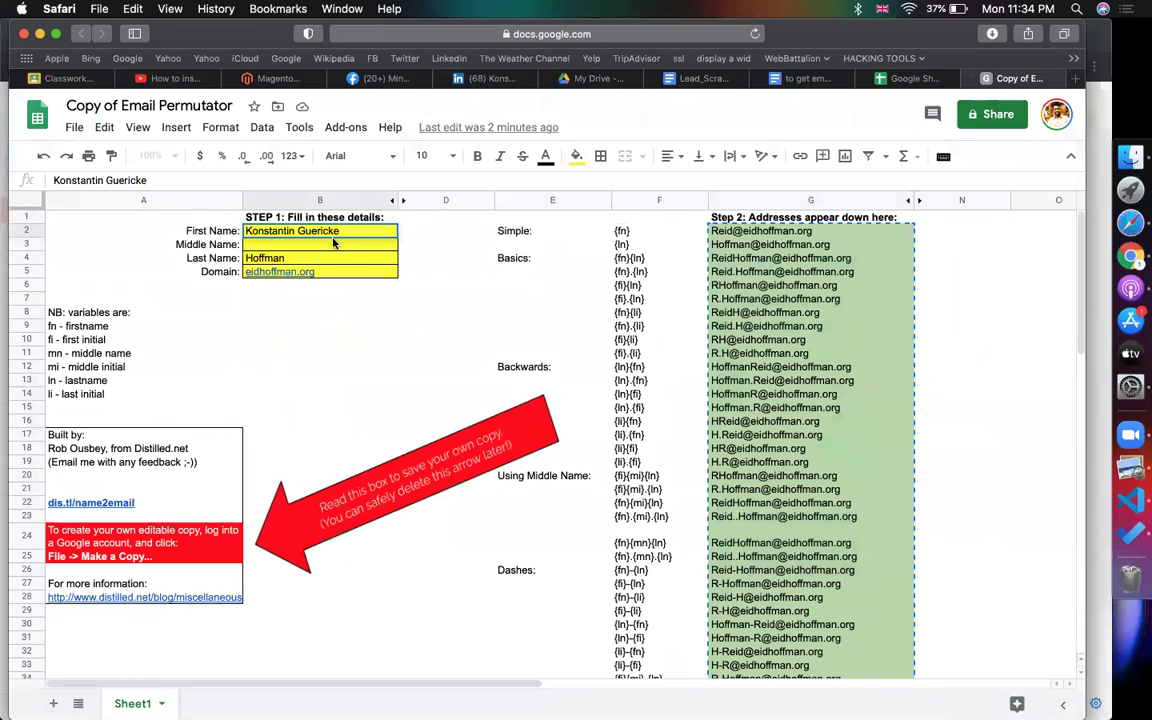
key("BackSpace")
key("BackSpace")
key("BackSpace")
key("BackSpace")
key("BackSpace")
key("BackSpace")
key("BackSpace")
key("BackSpace")
key("BackSpace")
key("BackSpace")
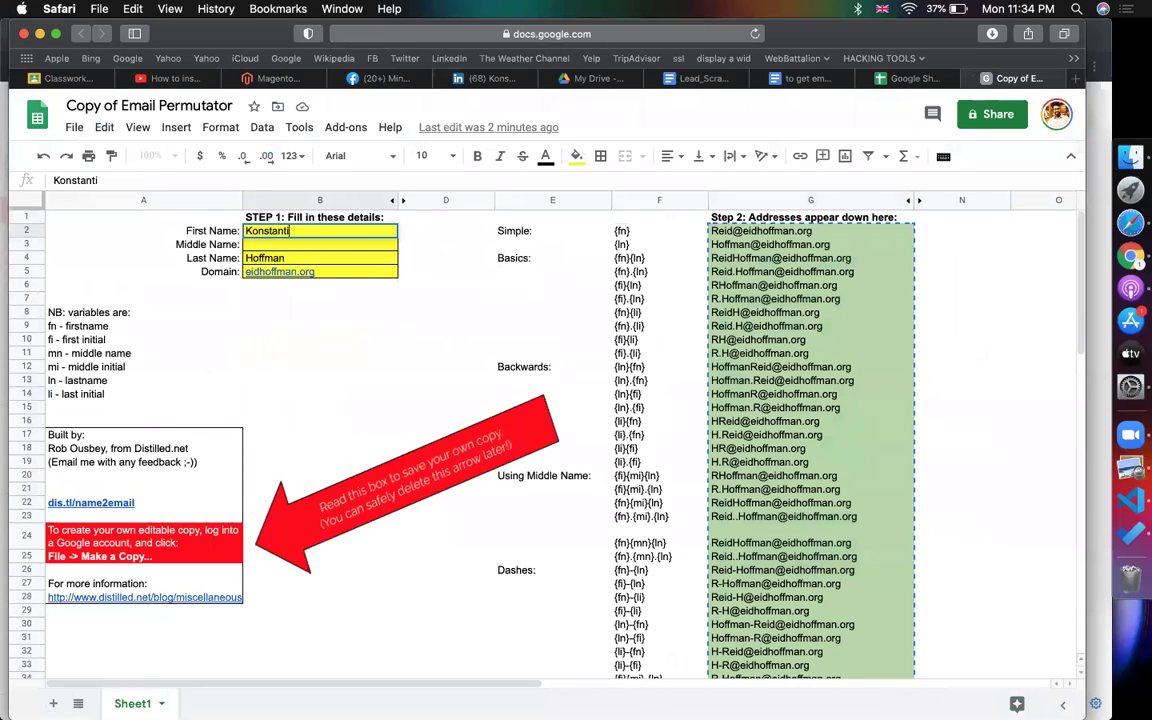
type("n")
left_click(350, 261)
type("Guericke")
left_click(374, 274)
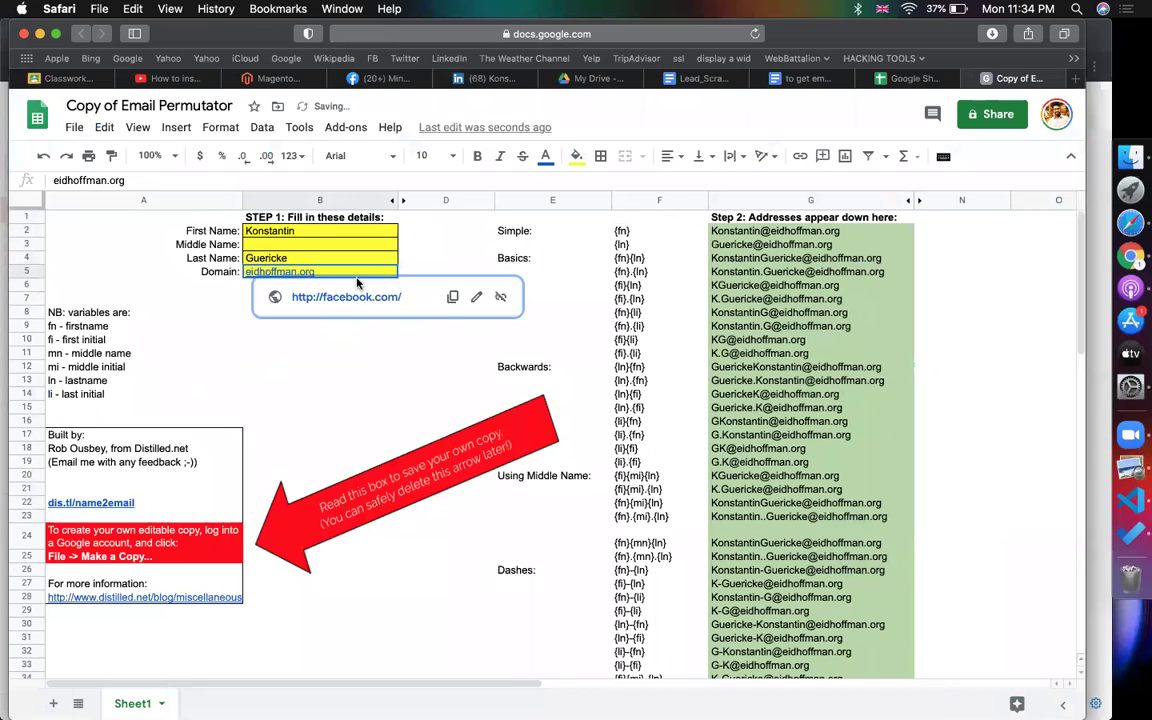
type("linked")
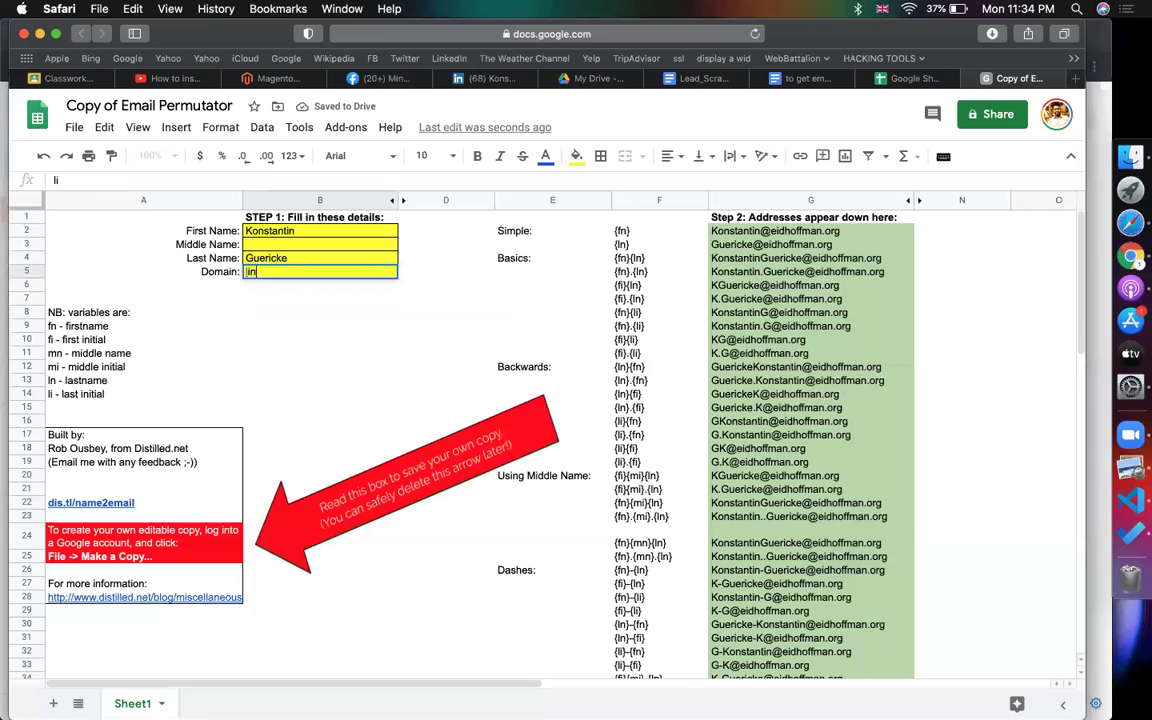
type("in.com")
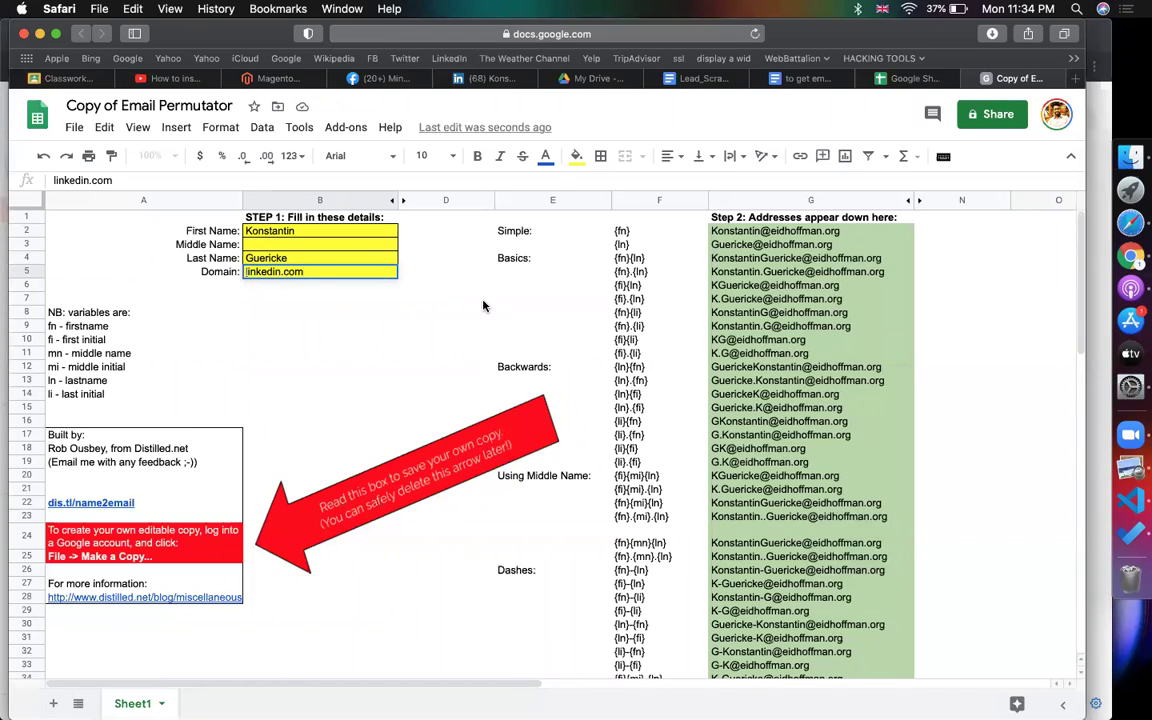
left_click(483, 302)
- Copy the generated addresses G2:G30
left_click_drag(775, 231, 795, 624)
key("cmd+c")
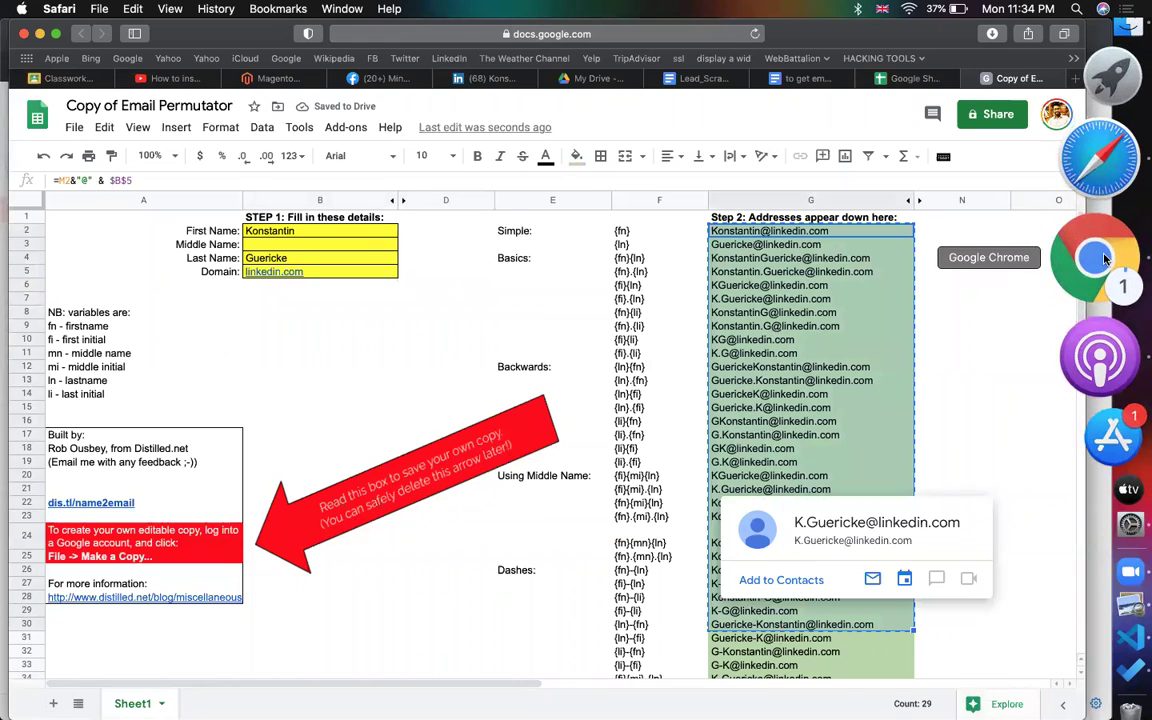
left_click(1097, 239)
- Start a new message with the copied linkedin.com addresses as recipients
left_click(847, 288)
left_click(106, 165)
key("super+v")
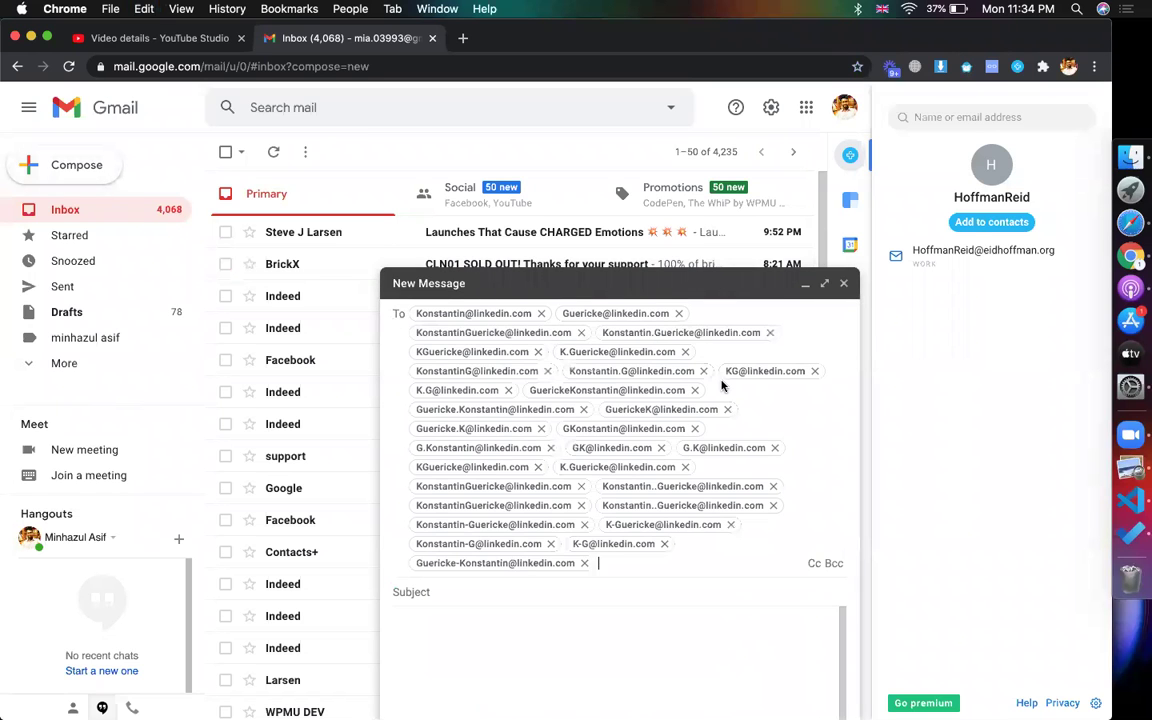
- Check the first-name, surname, full-name and first-name-plus-initial addresses in Contacts+
left_click(507, 313)
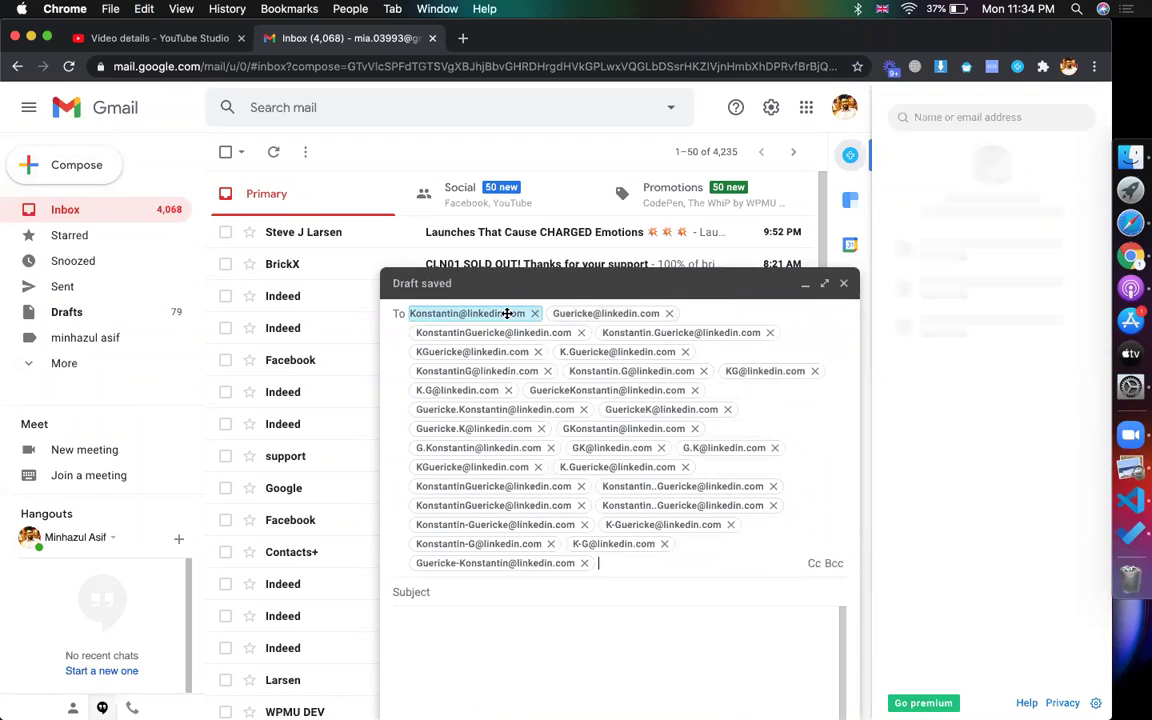
mouse_move(507, 313)
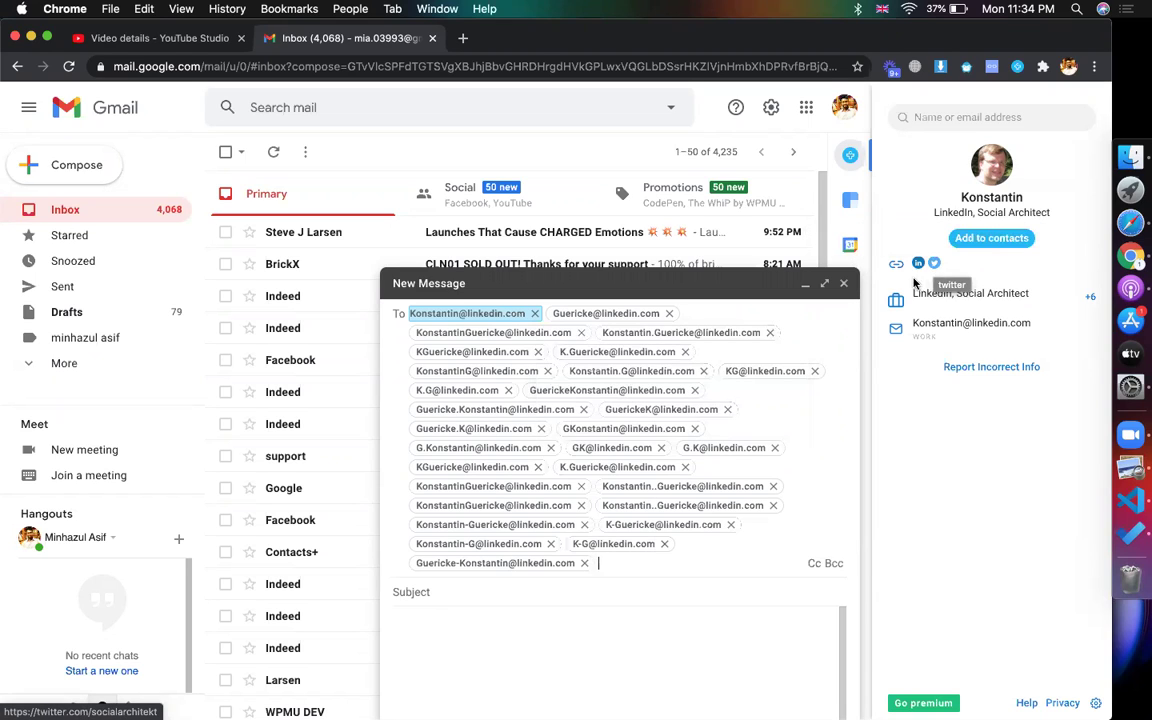
left_click_drag(912, 293, 1064, 308)
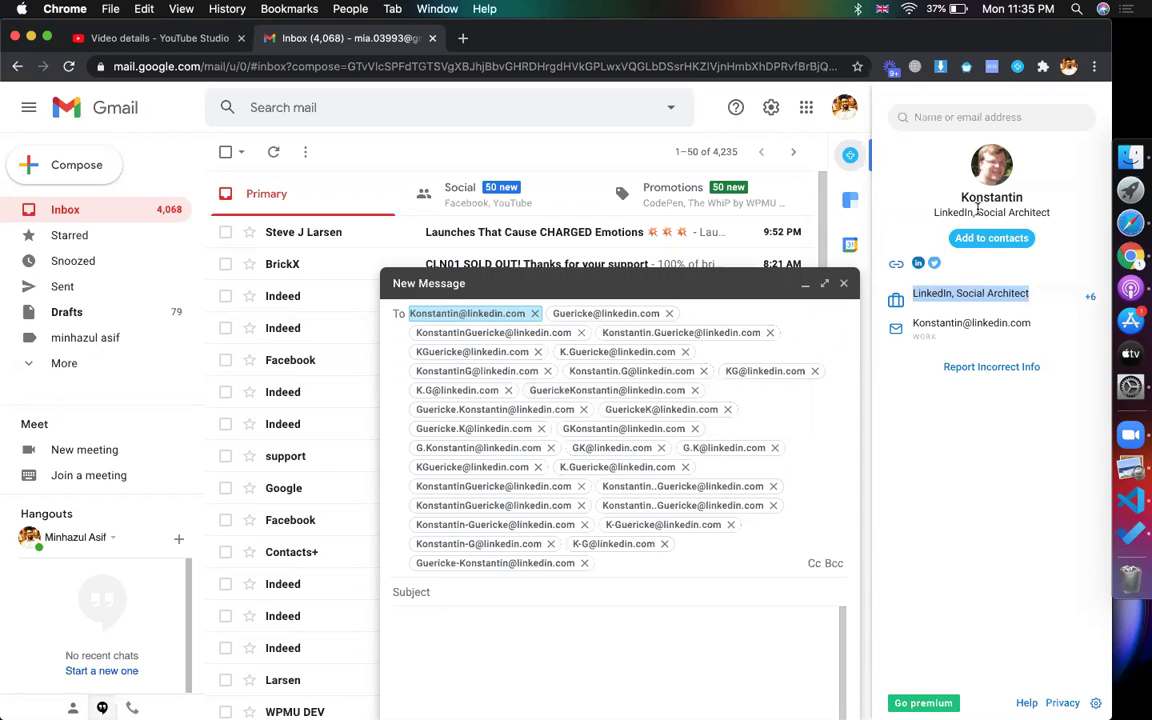
left_click(634, 311)
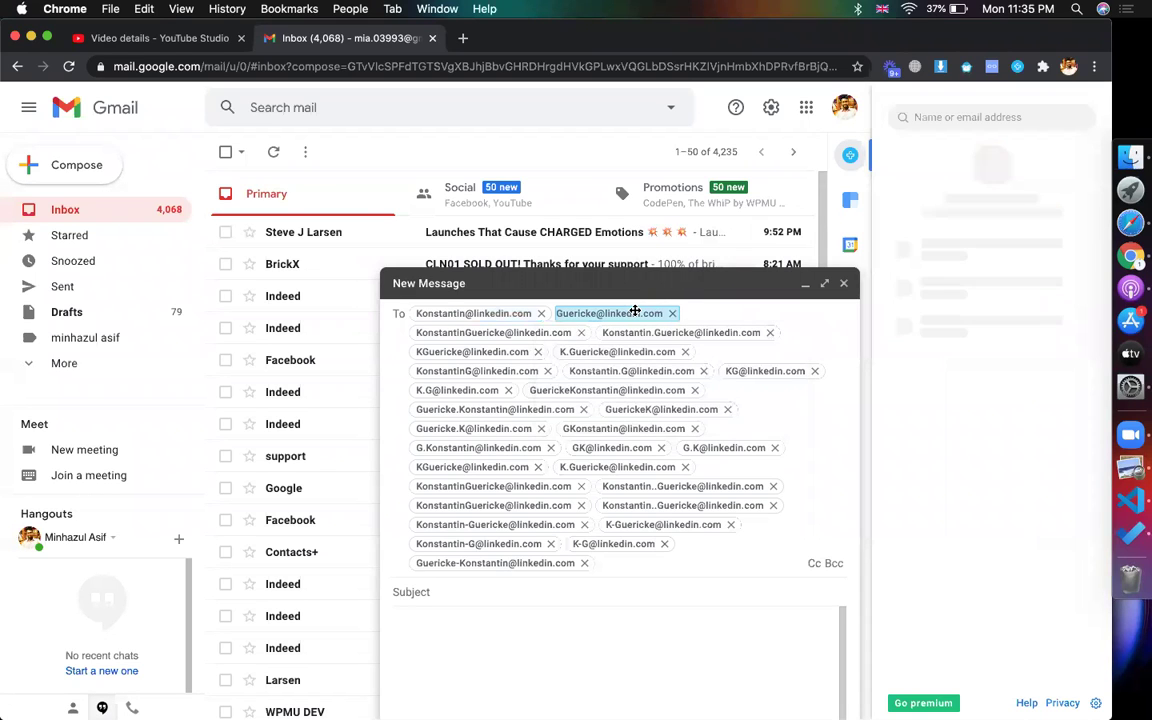
left_click(531, 334)
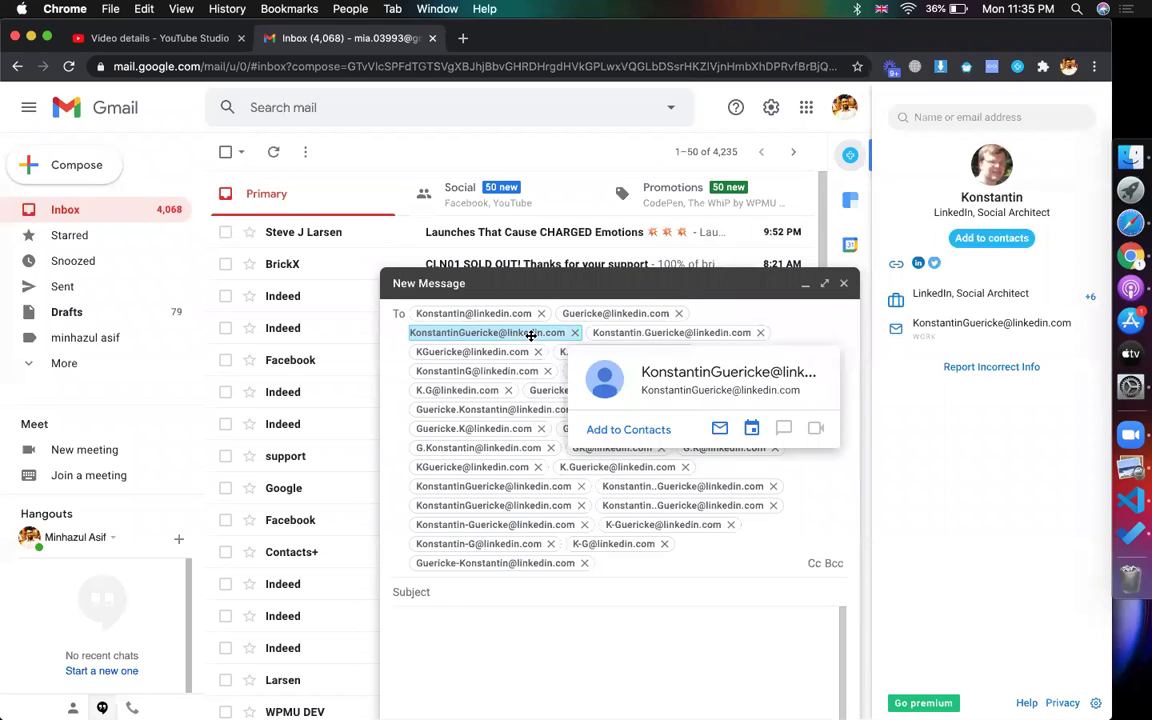
left_click(612, 333)
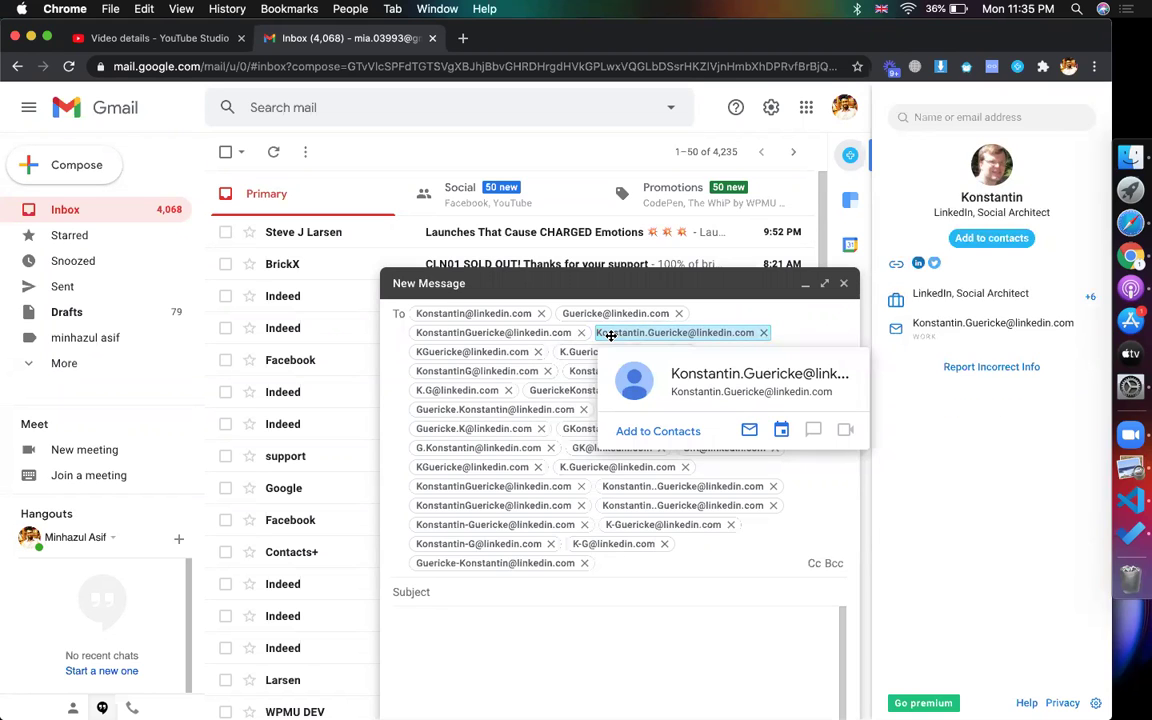
left_click(510, 369)
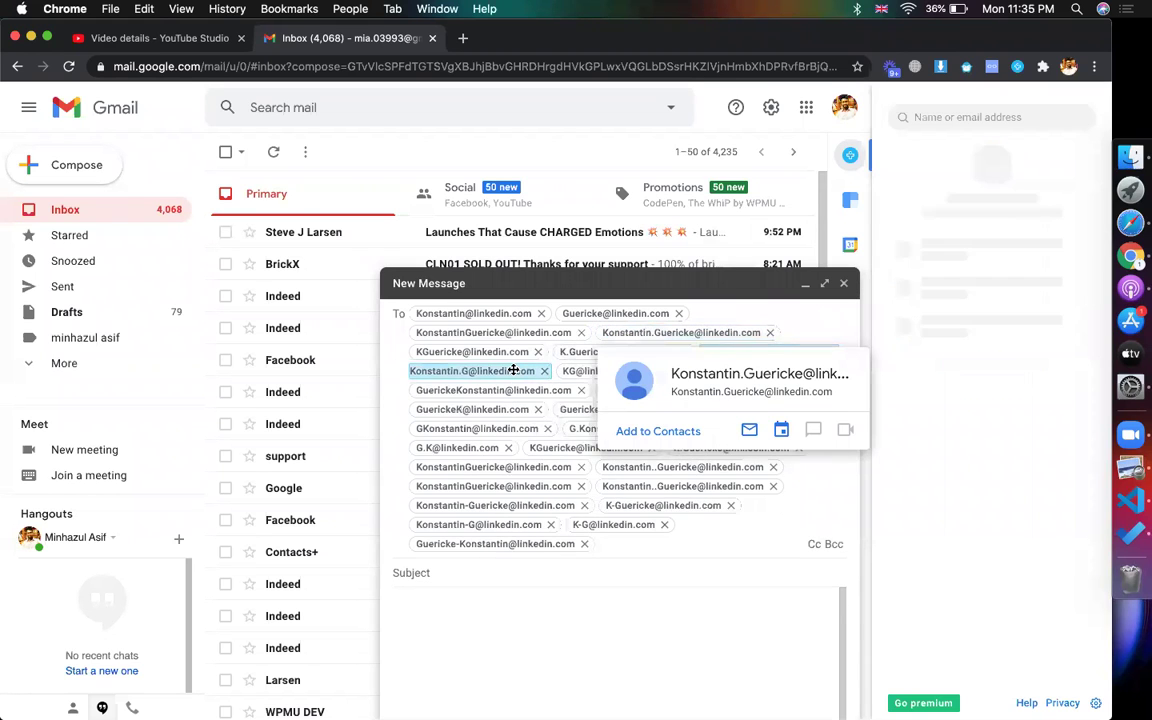
left_click(513, 370)
left_click(513, 369)
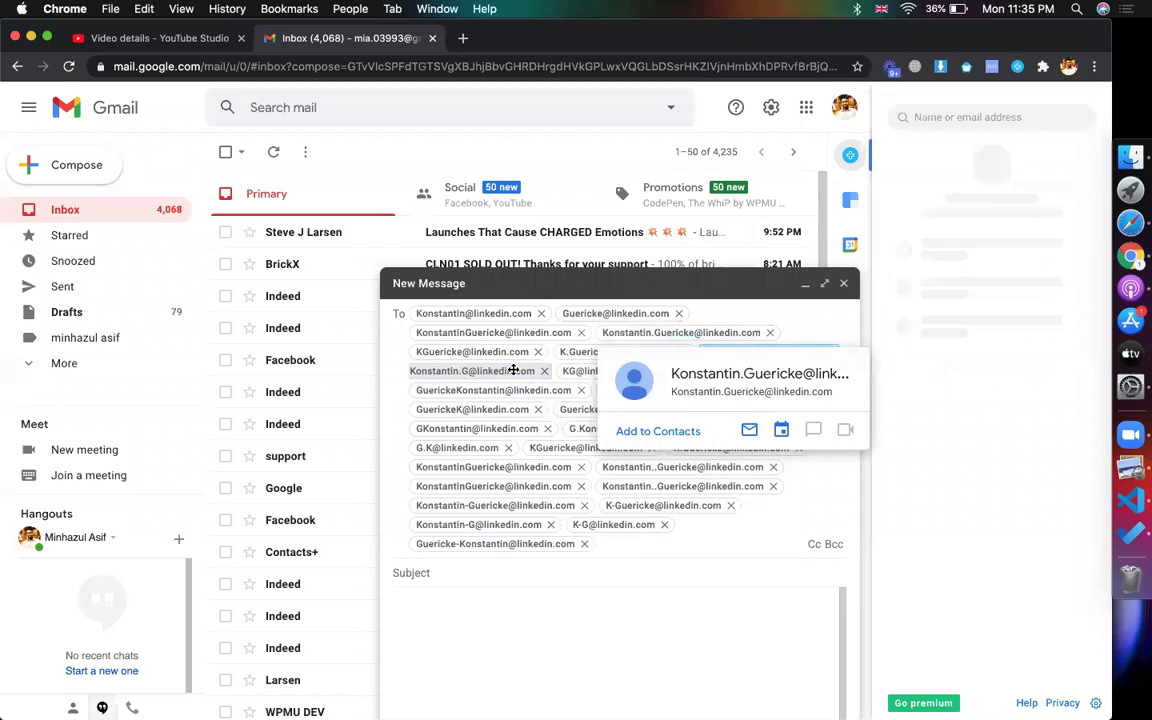
left_click(508, 370)
- Remove the hyphenated surname-first recipient and recheck the first few addresses in Contacts+
left_click(577, 561)
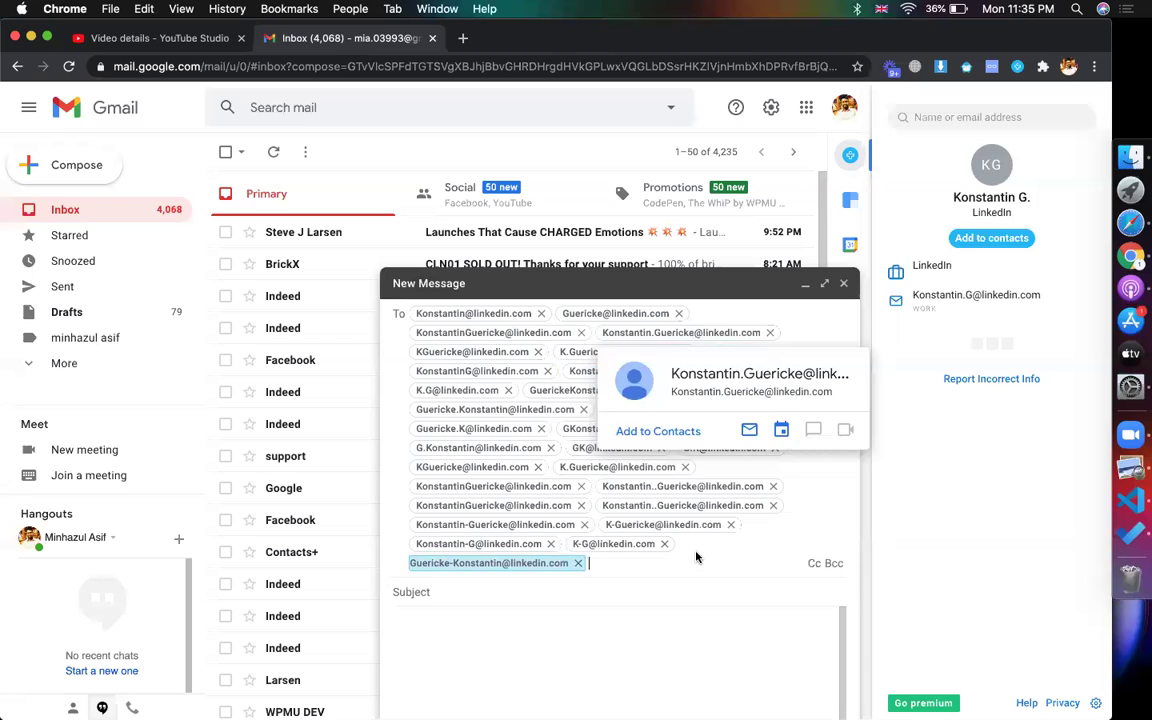
left_click(577, 563)
left_click(491, 316)
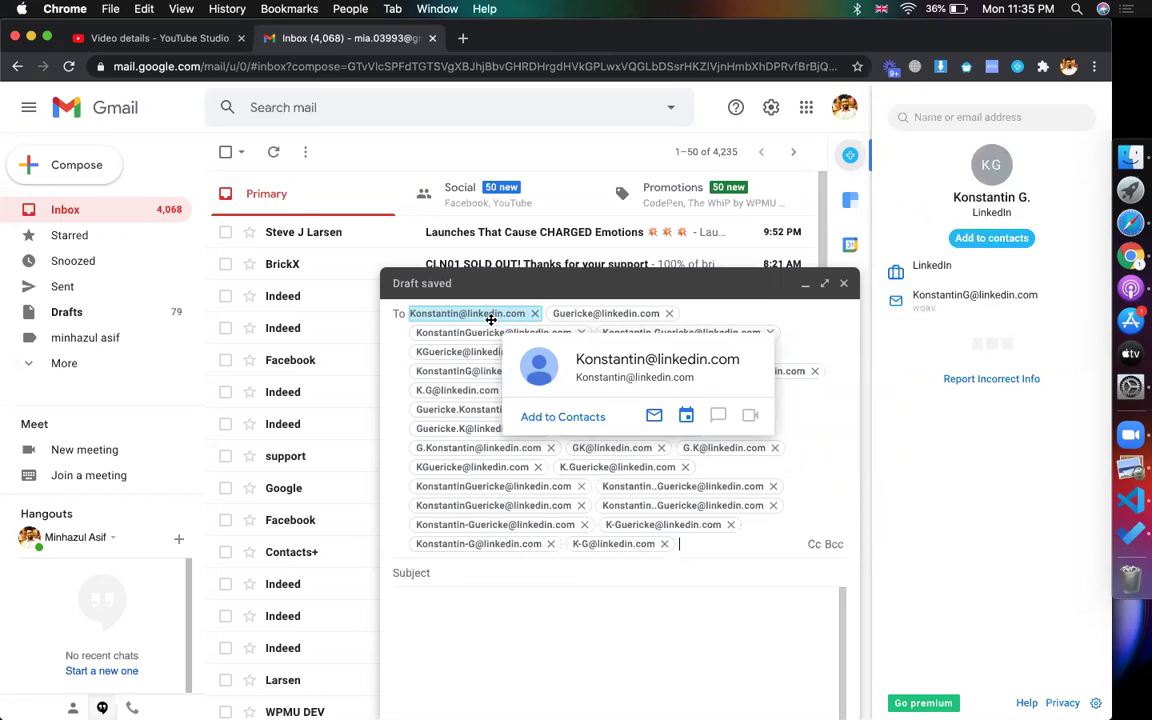
left_click(598, 310)
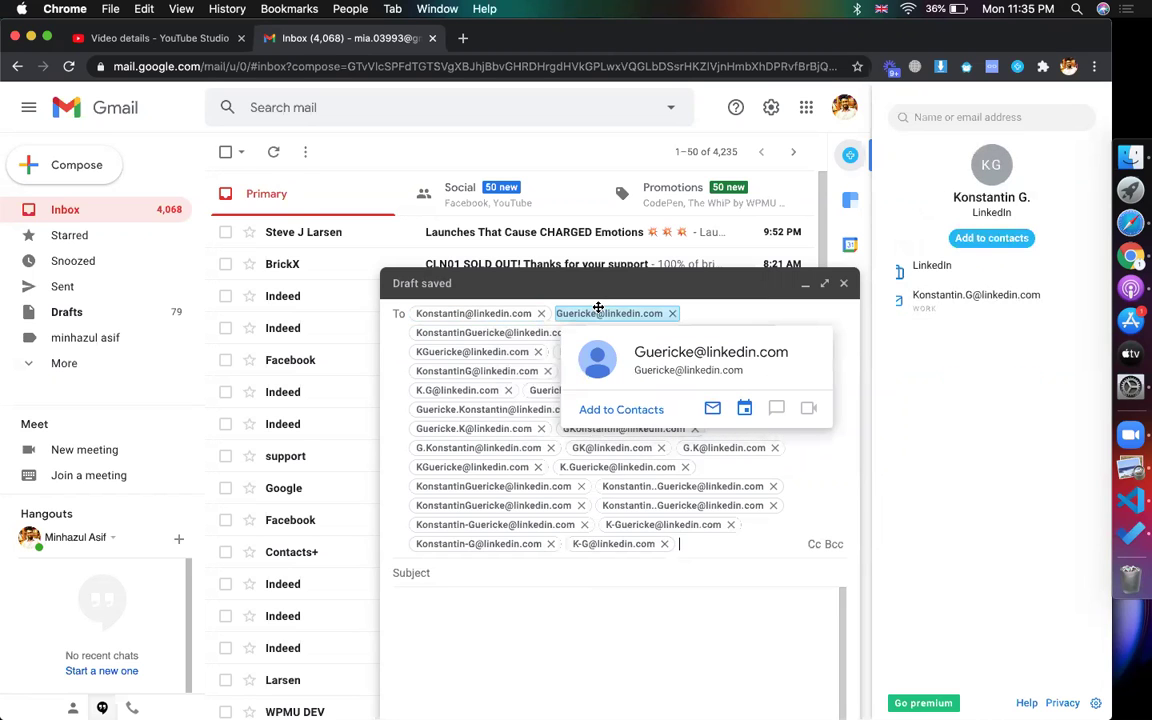
left_click(495, 332)
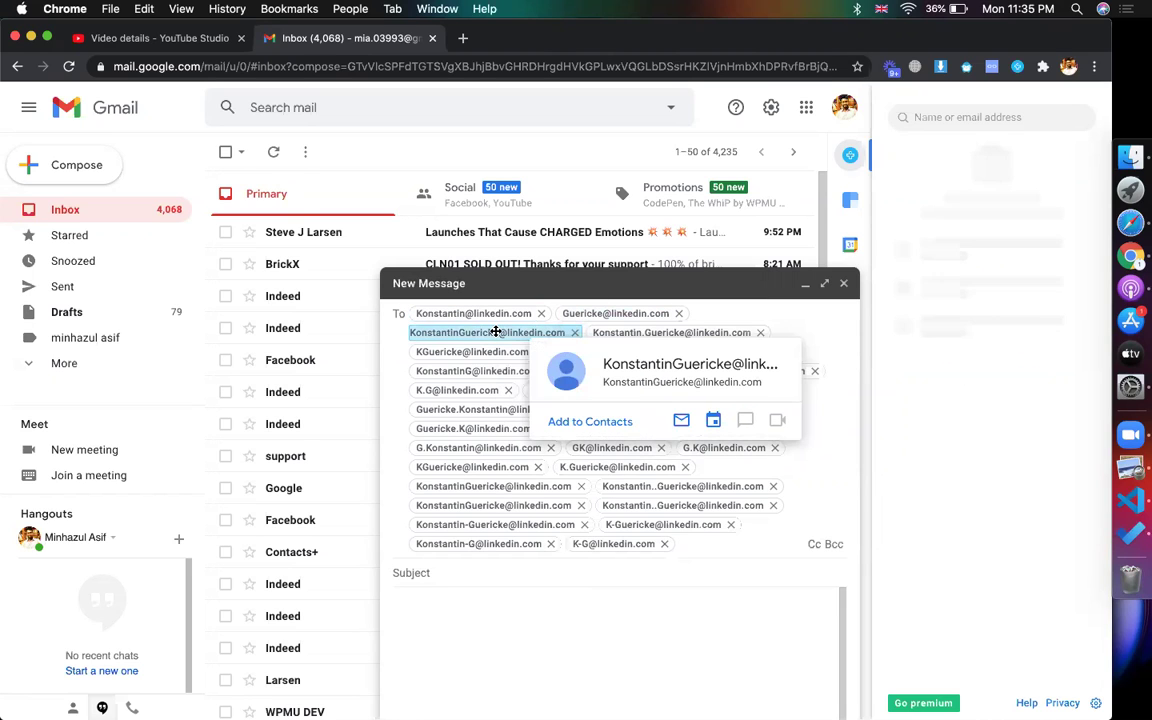
double_click(495, 332)
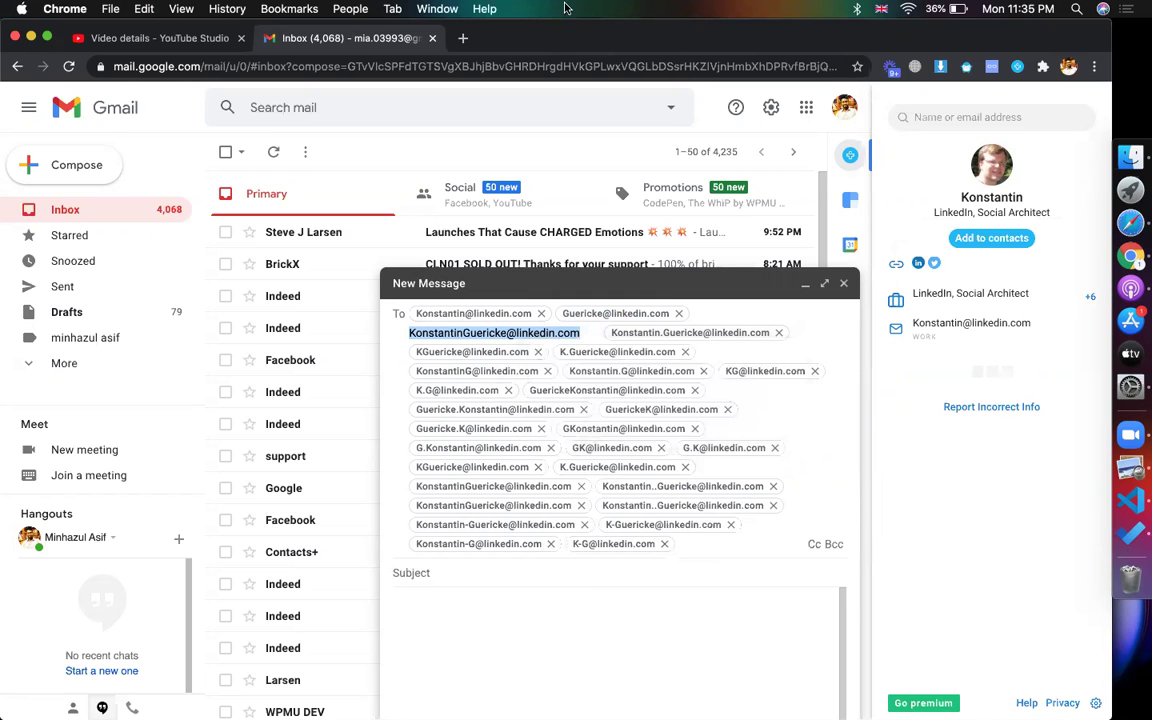
left_click(1110, 205)
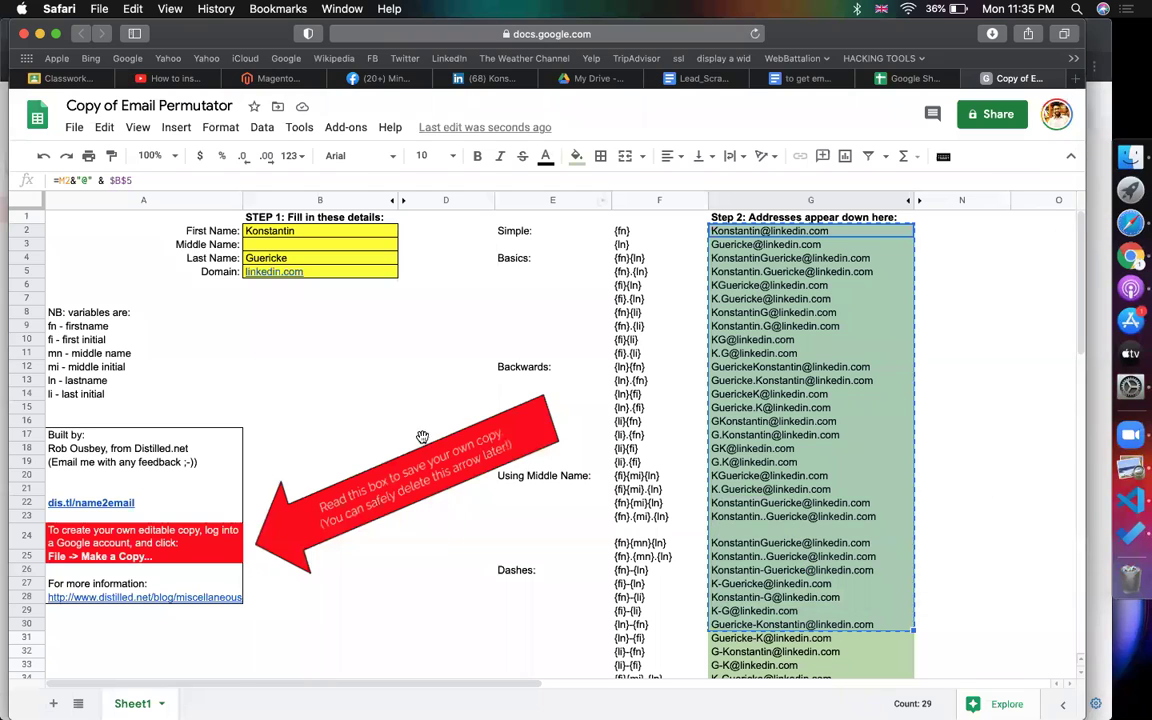
left_click(297, 328)
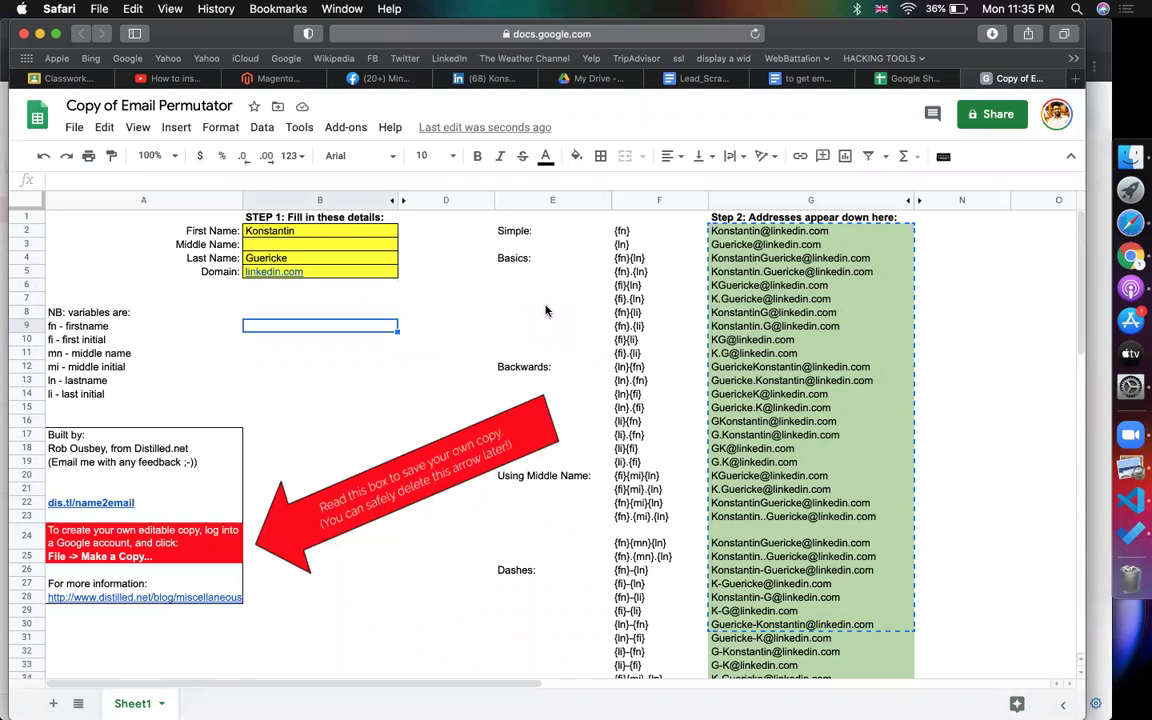
left_click(367, 232)
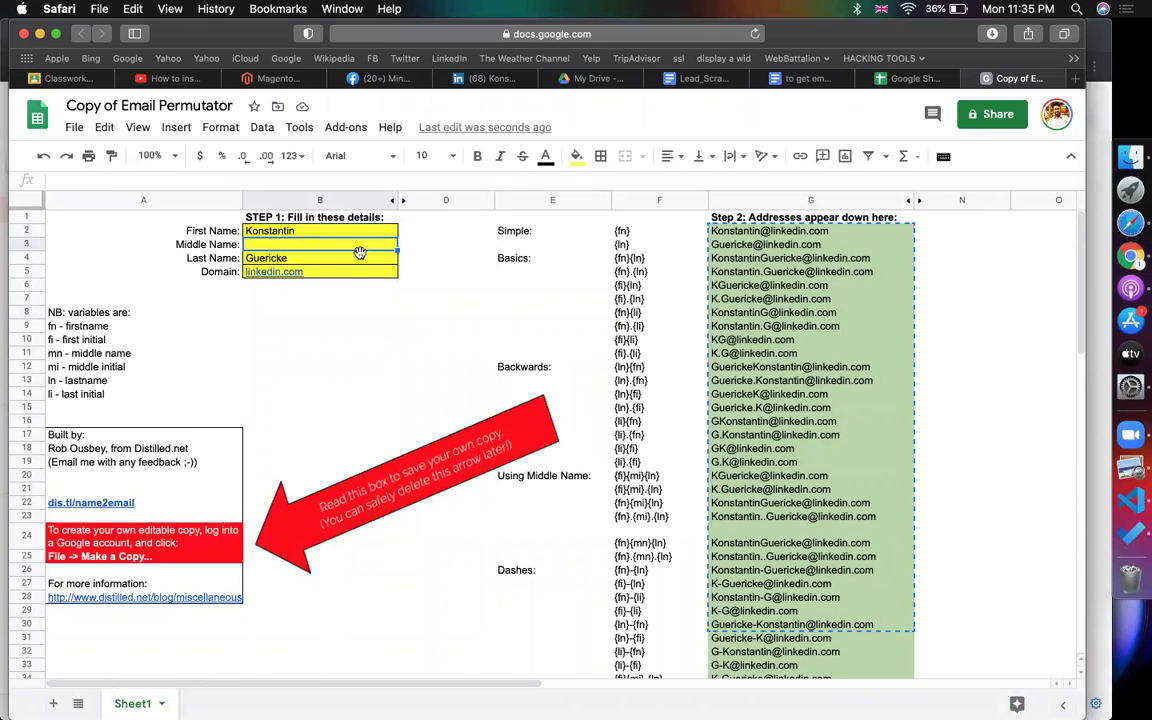
left_click(352, 264)
left_click(330, 273)
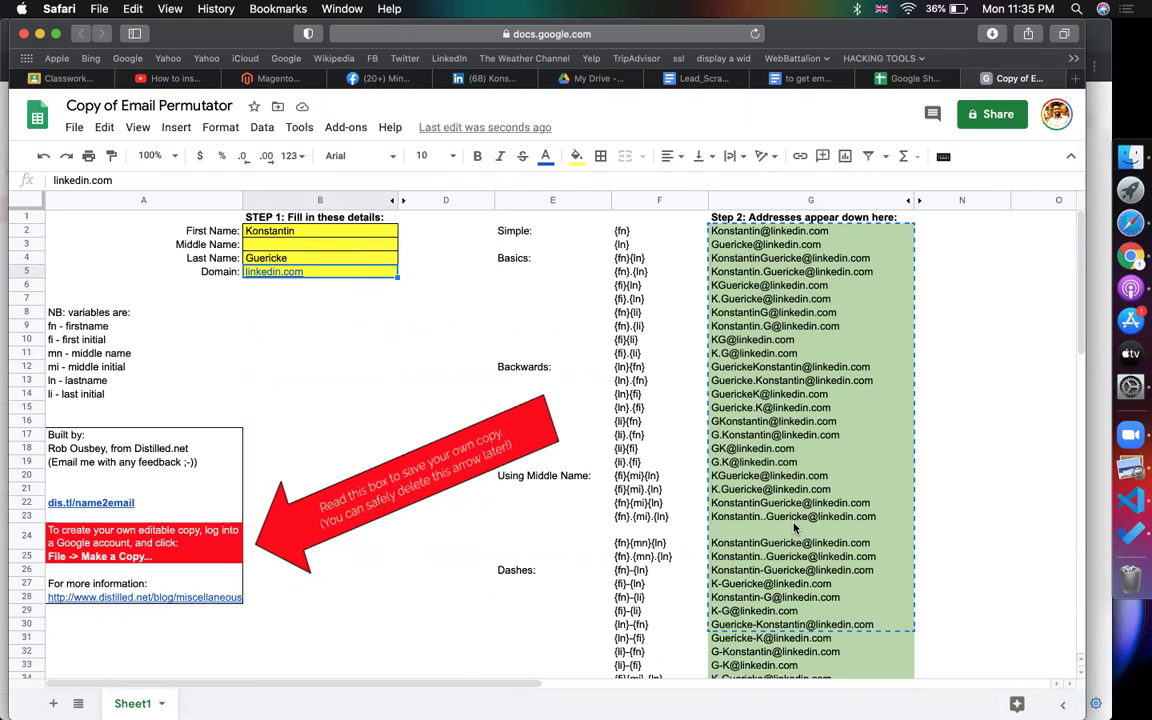
mouse_move(795, 528)
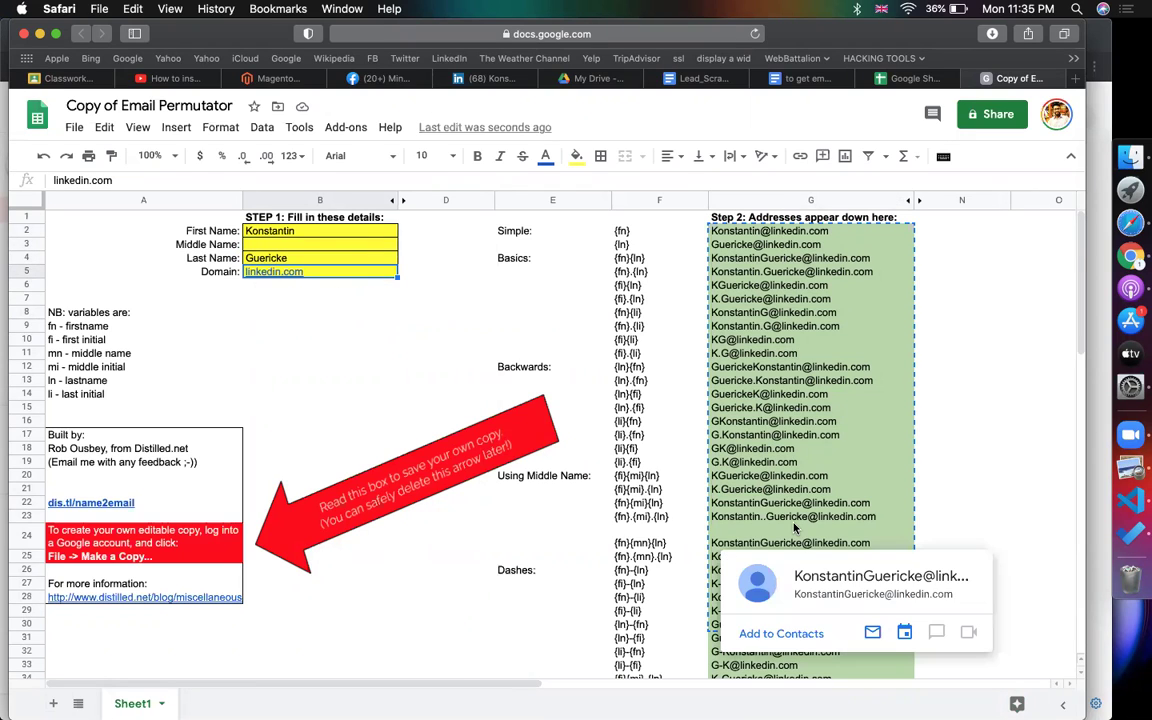
left_click(590, 274)
left_click(606, 313)
left_click(677, 452)
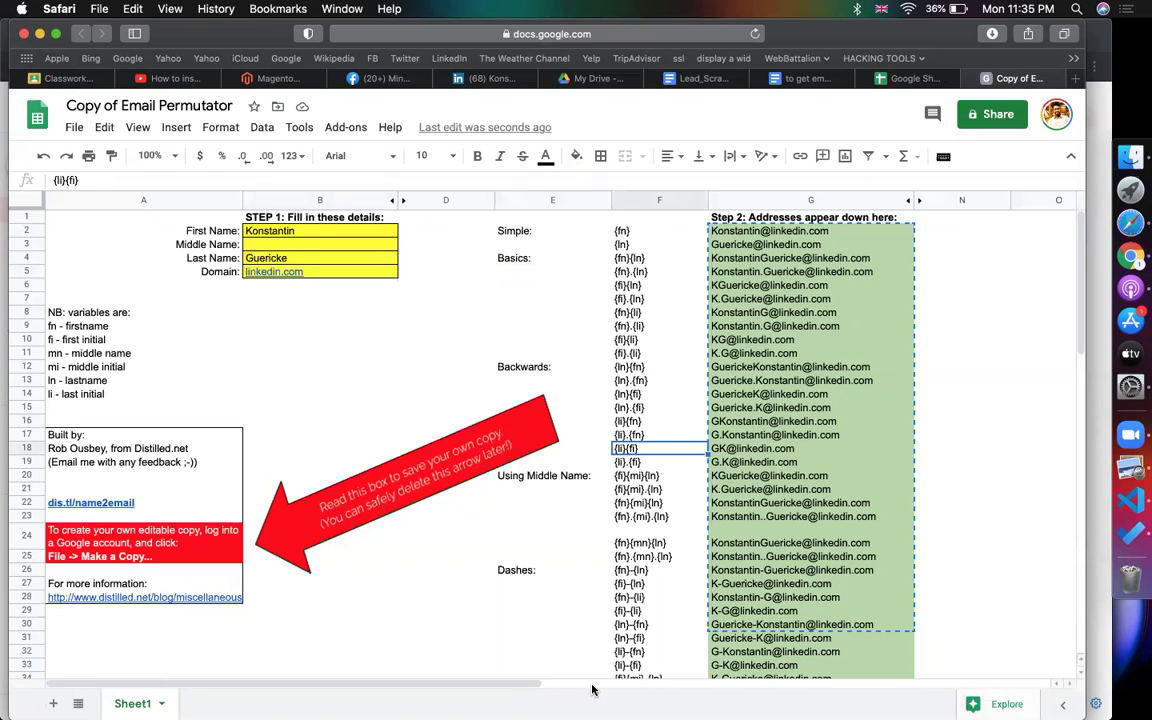